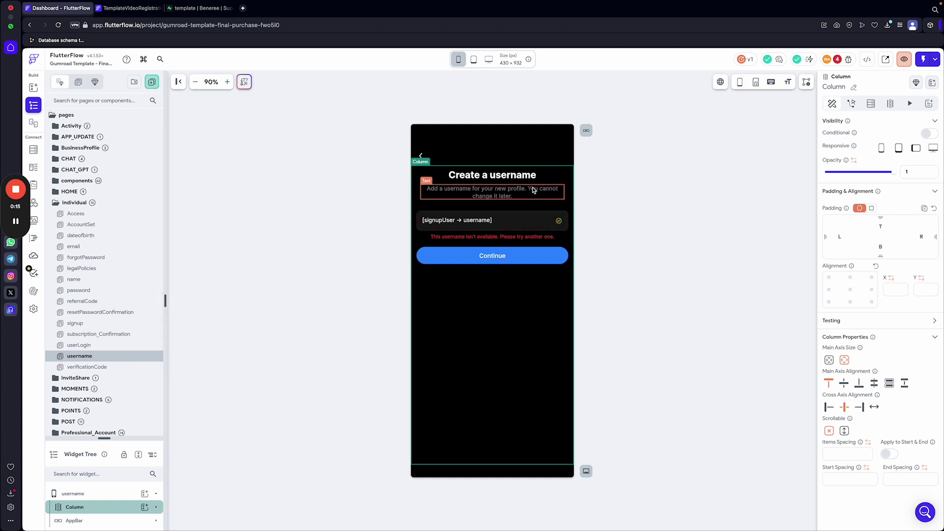
Switch to Supabase, delete both accounts from the Authentication users list, and check the users table.
left_click(208, 13)
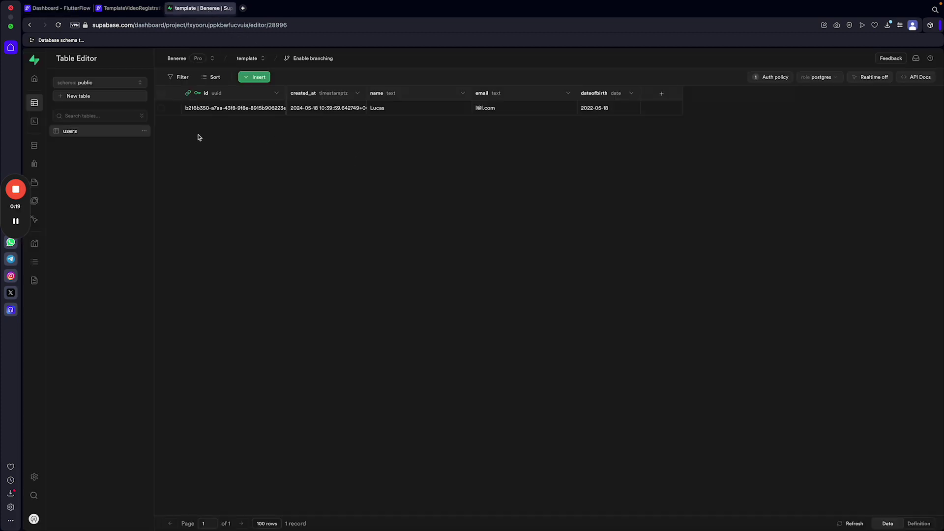
left_click(47, 164)
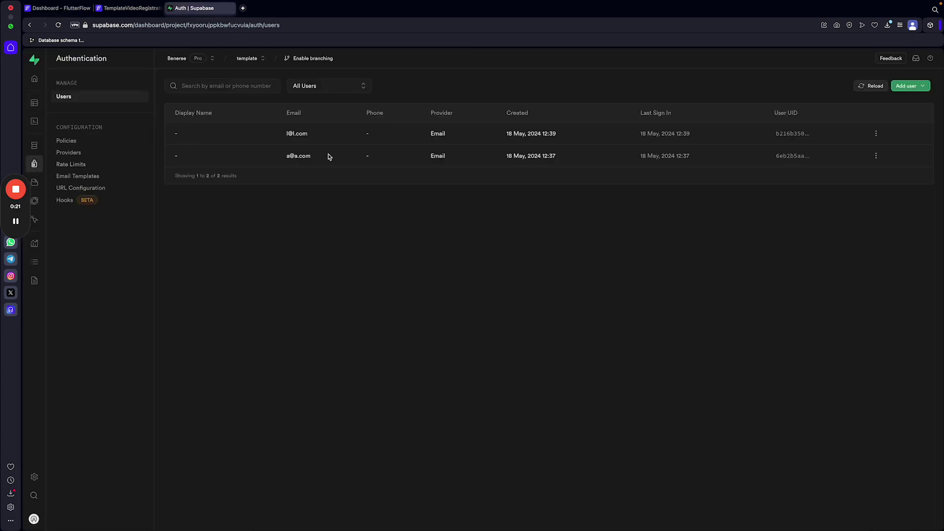
left_click(876, 133)
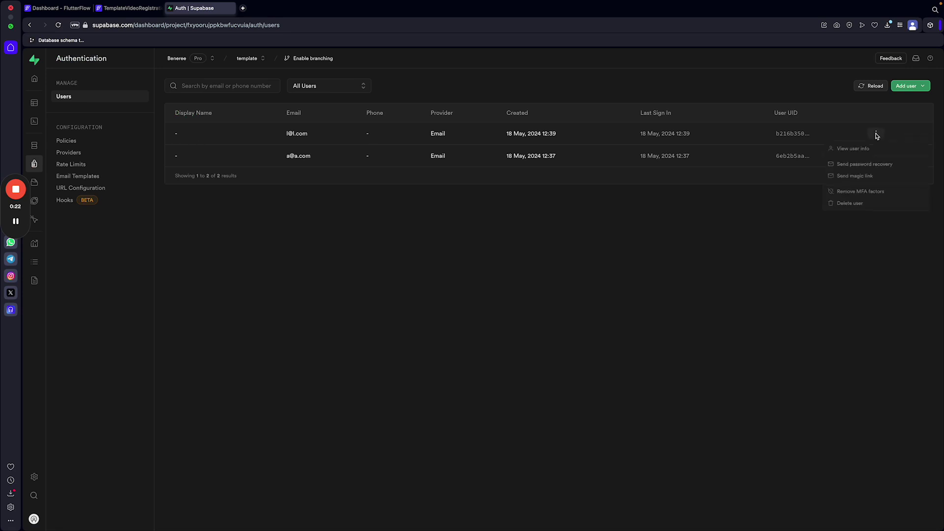
left_click(856, 204)
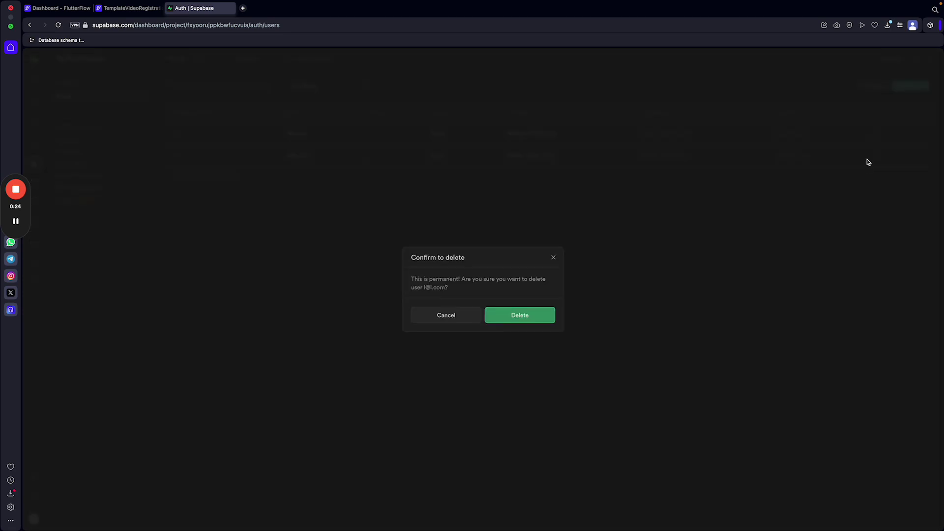
left_click(523, 315)
left_click(876, 133)
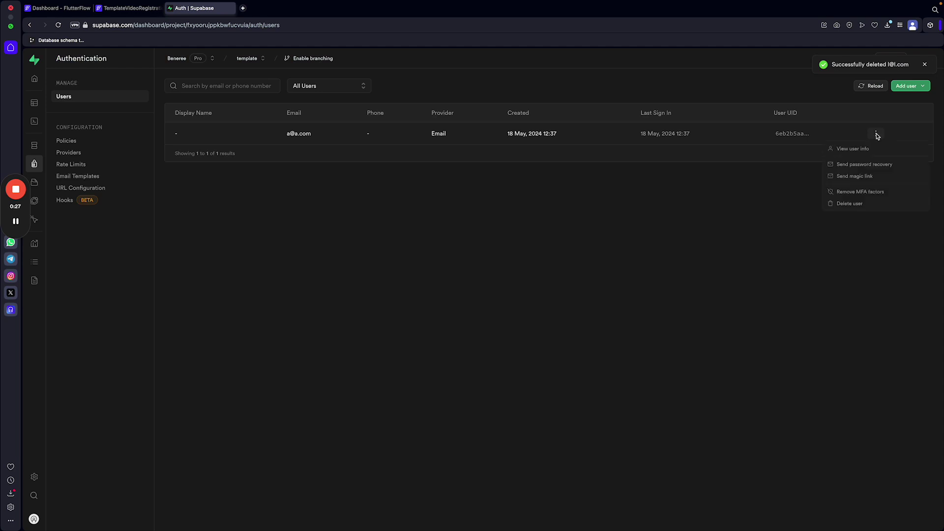
left_click(866, 203)
left_click(502, 319)
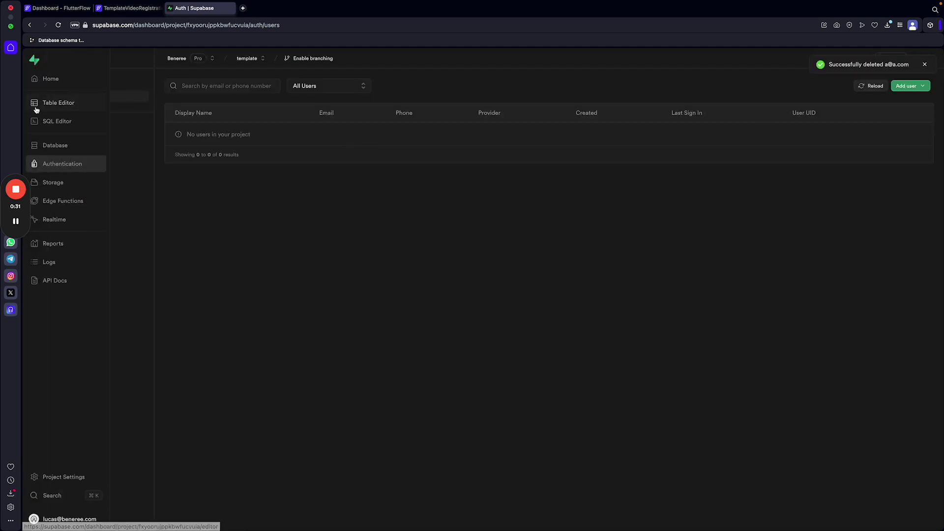
left_click(35, 106)
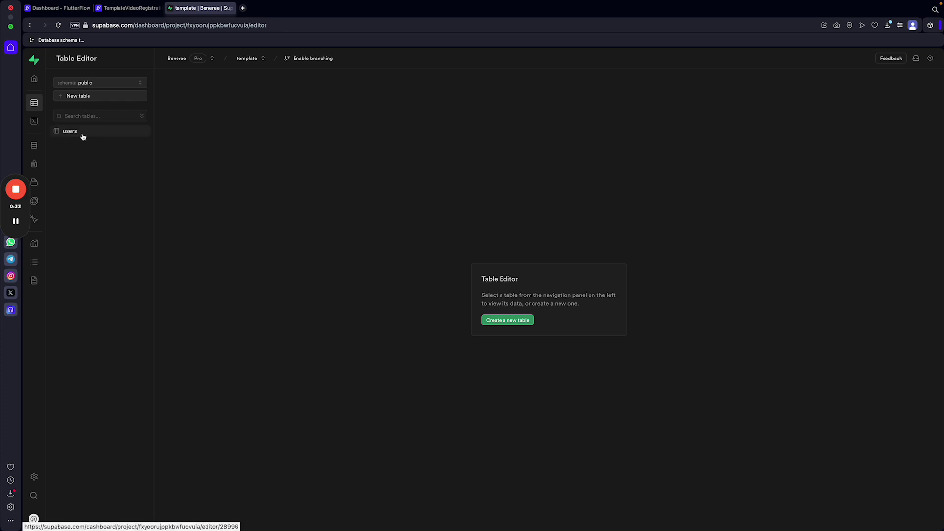
left_click(98, 135)
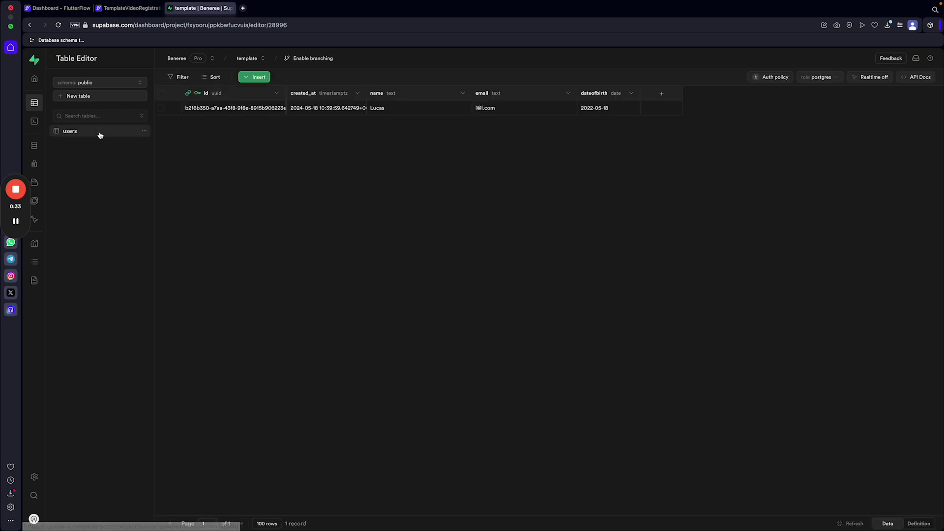
left_click(127, 9)
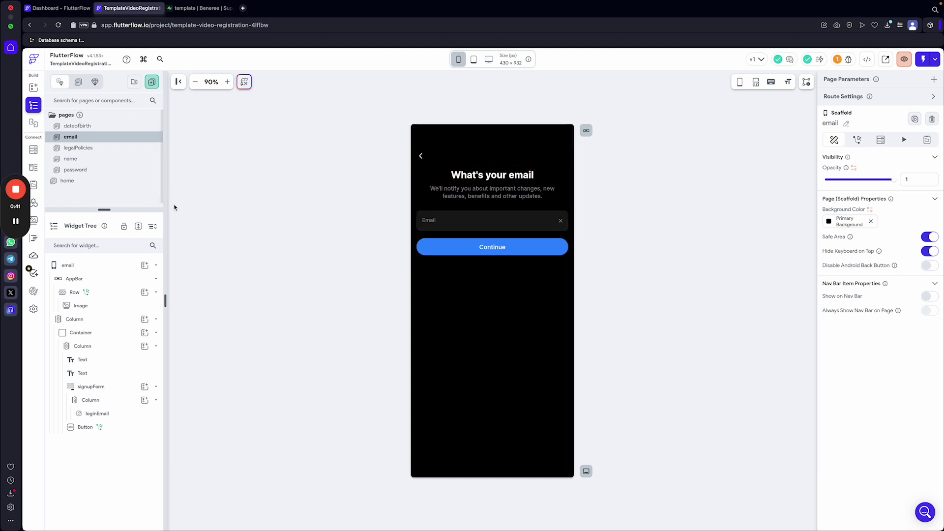
left_click(57, 8)
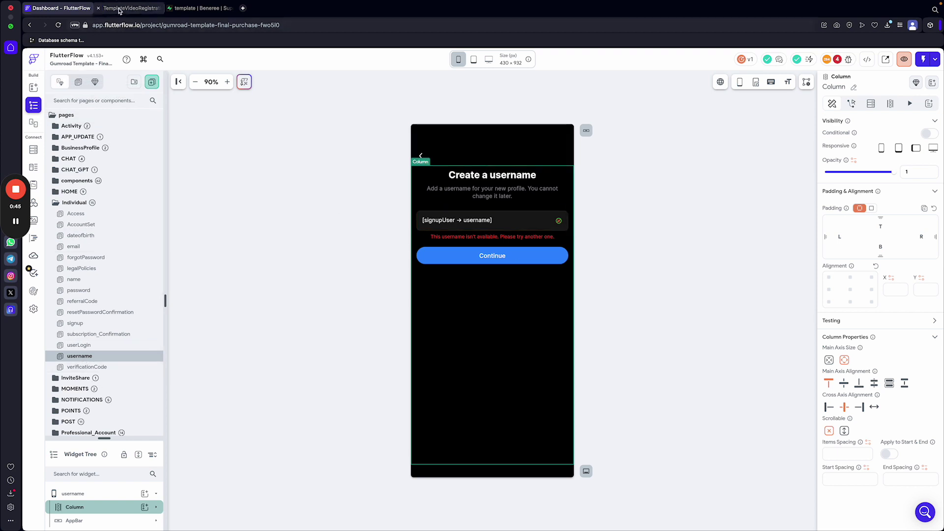
left_click(121, 8)
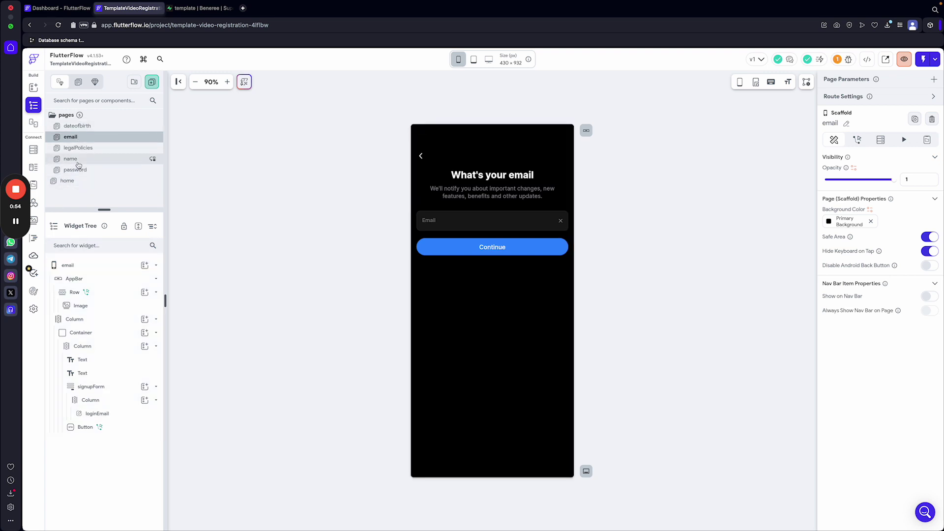
left_click(199, 9)
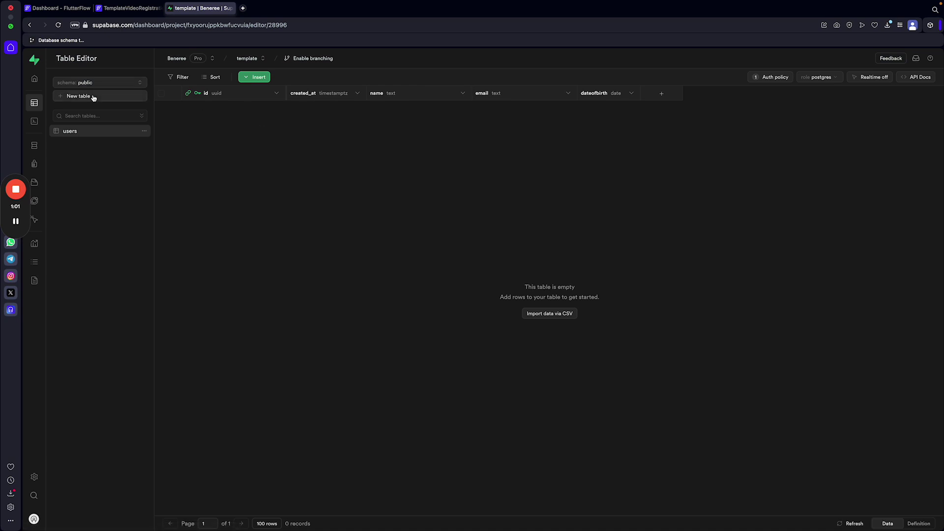
Switch to the TemplateVideoRegistration project in FlutterFlow, duplicate the email page and name the copy "username".
left_click(123, 11)
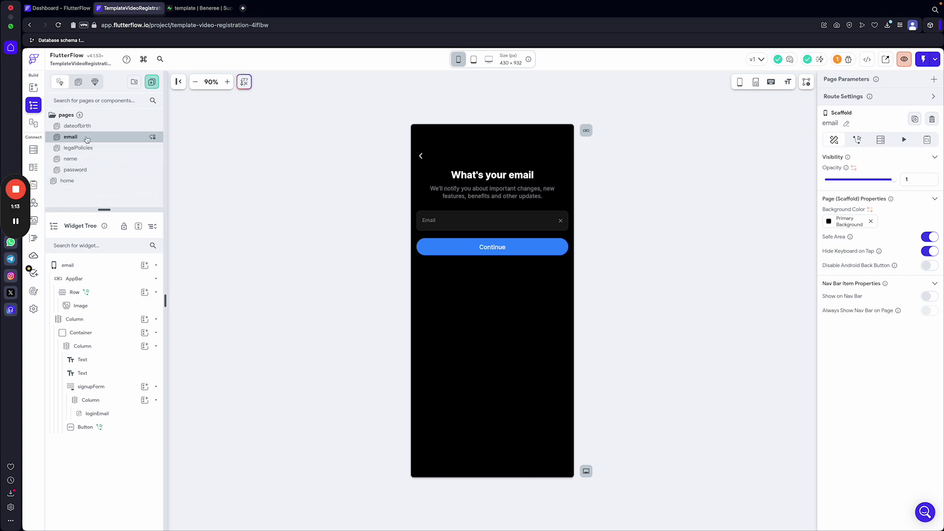
right_click(86, 139)
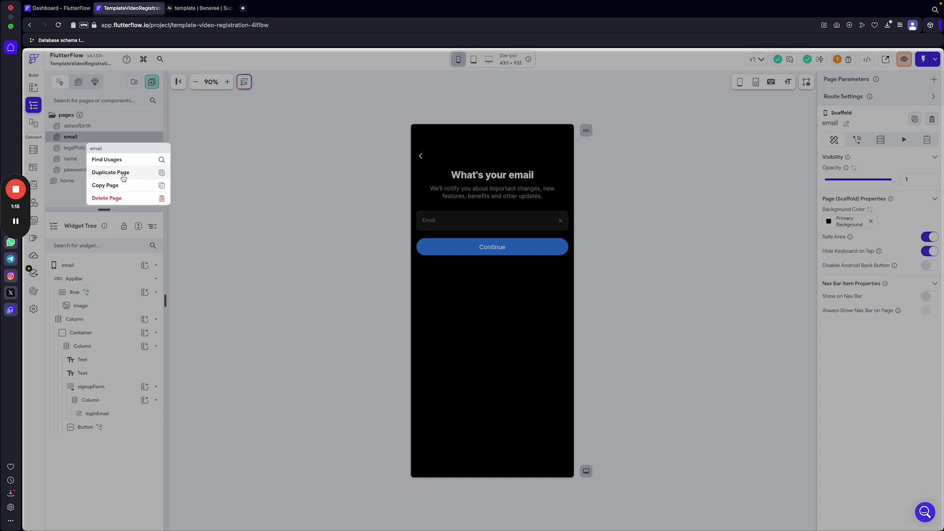
left_click(119, 174)
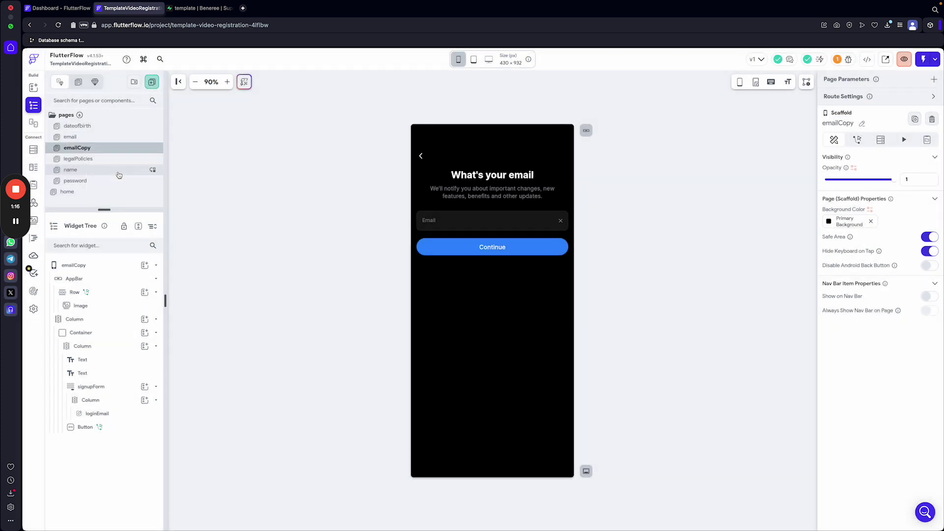
double_click(88, 147)
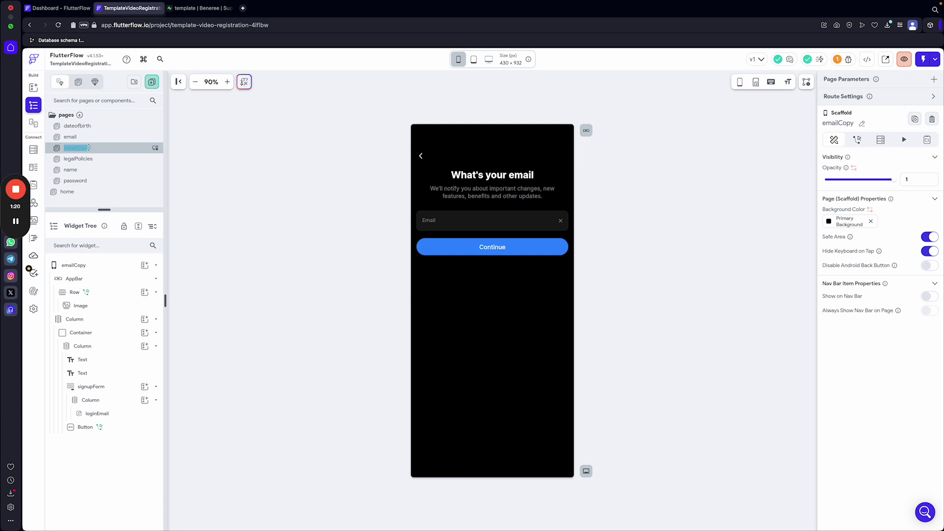
type("username")
key("Return")
scroll(152, 147, "down", 1)
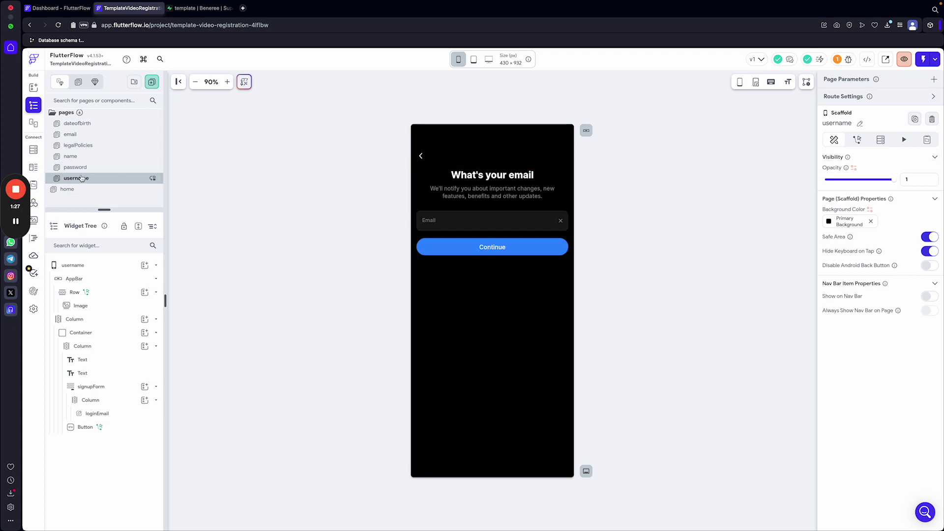
Delete the main Column with all its contents from the username page, keeping the AppBar.
left_click(155, 279)
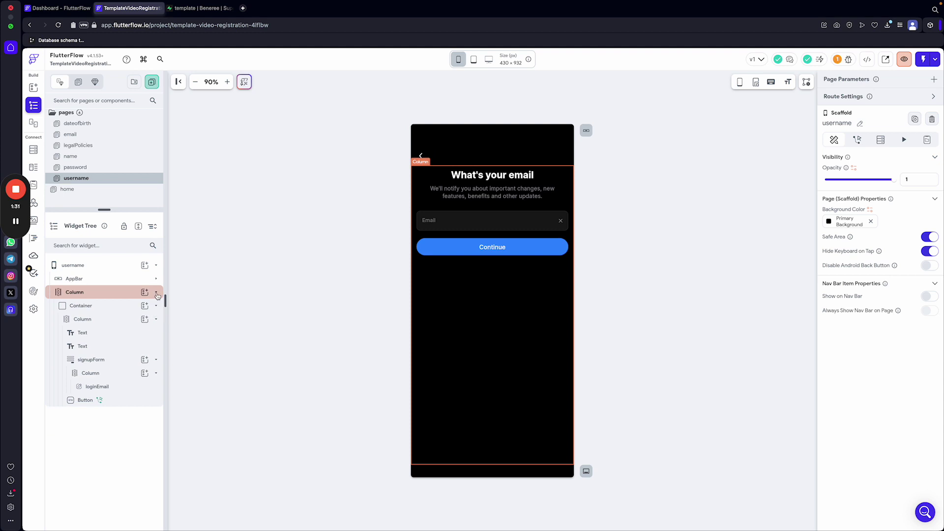
left_click(156, 293)
left_click(86, 295)
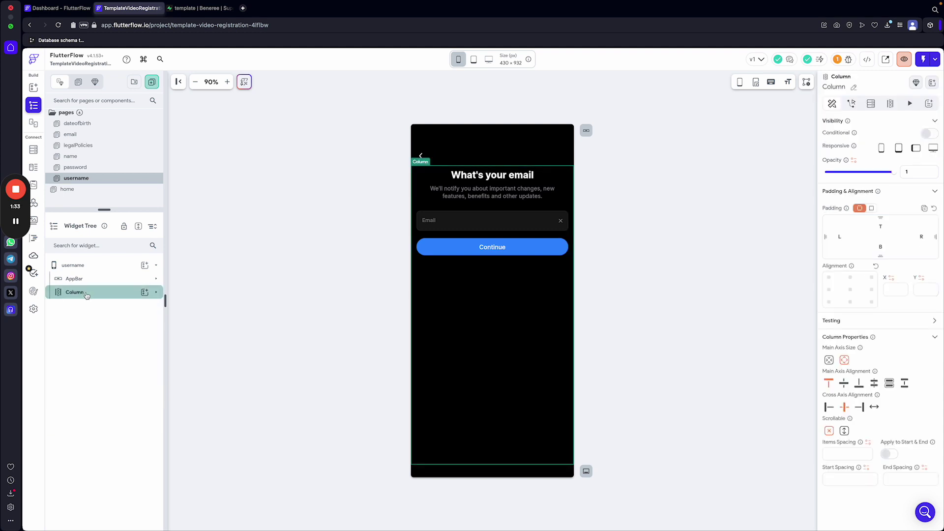
key("Delete")
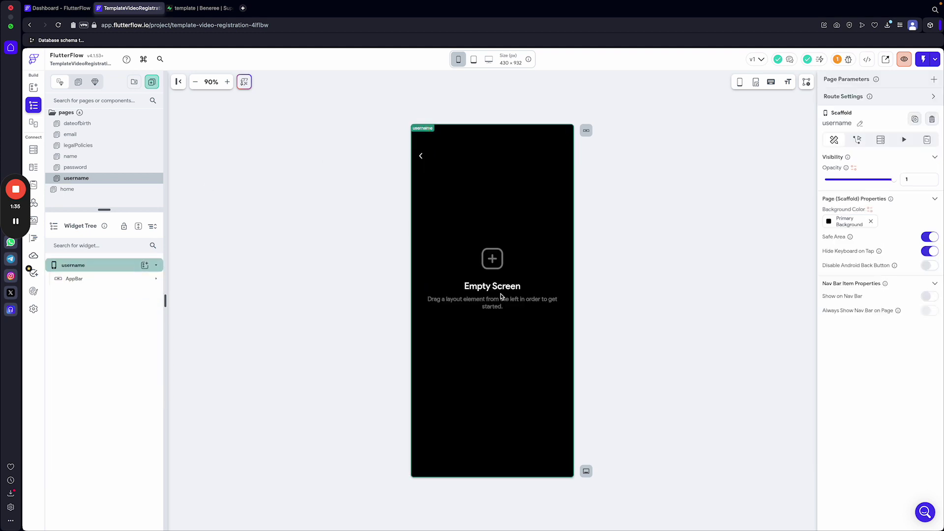
Switch to the Gumroad Template project and copy the outermost Column of its username page.
left_click(64, 9)
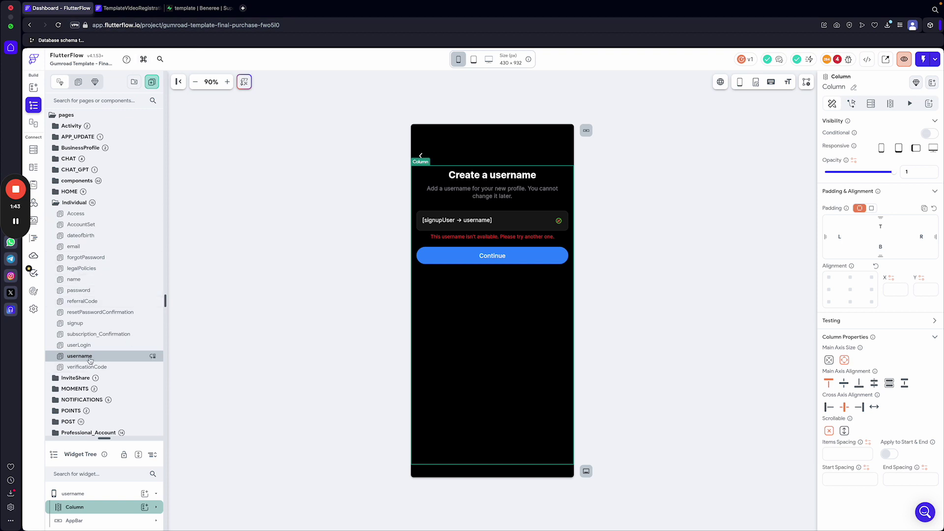
left_click(428, 339)
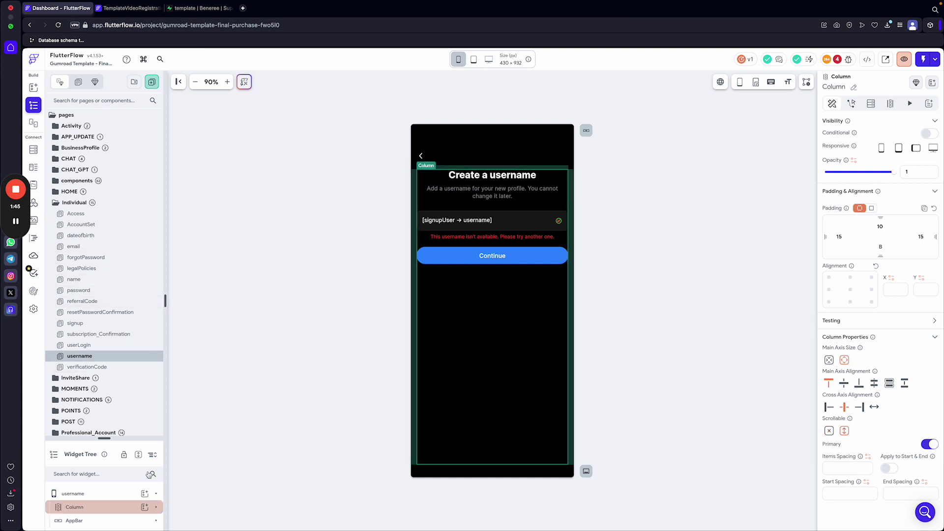
left_click_drag(103, 410, 103, 158)
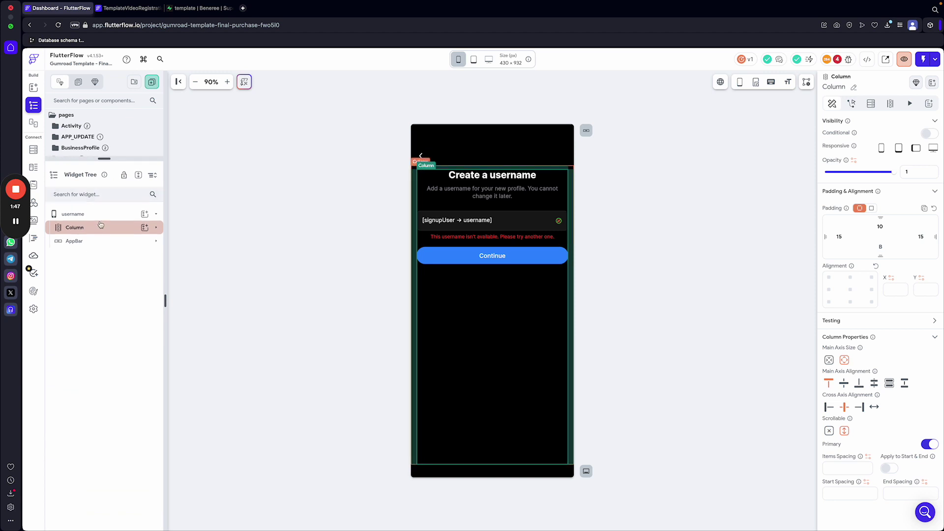
right_click(96, 229)
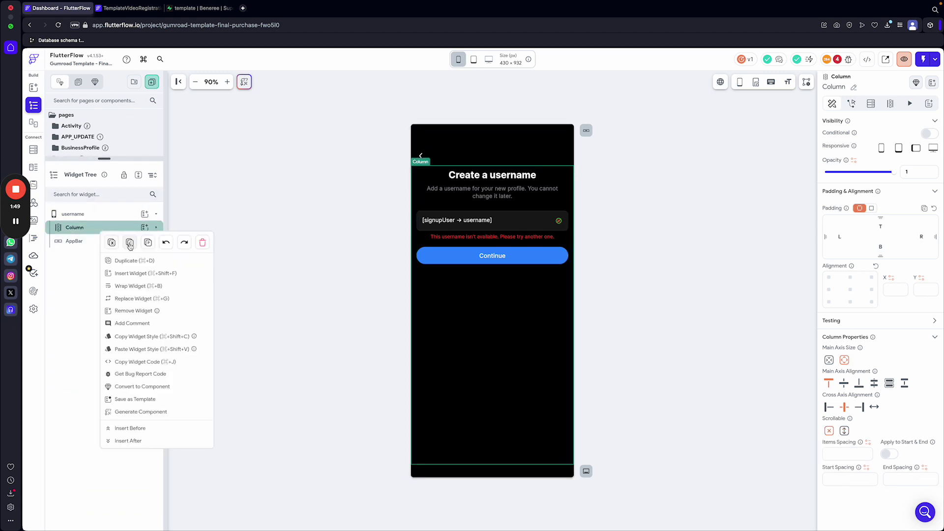
left_click(130, 242)
Paste the copied Column into the empty username page of the TemplateVideoRegistration project.
left_click(129, 9)
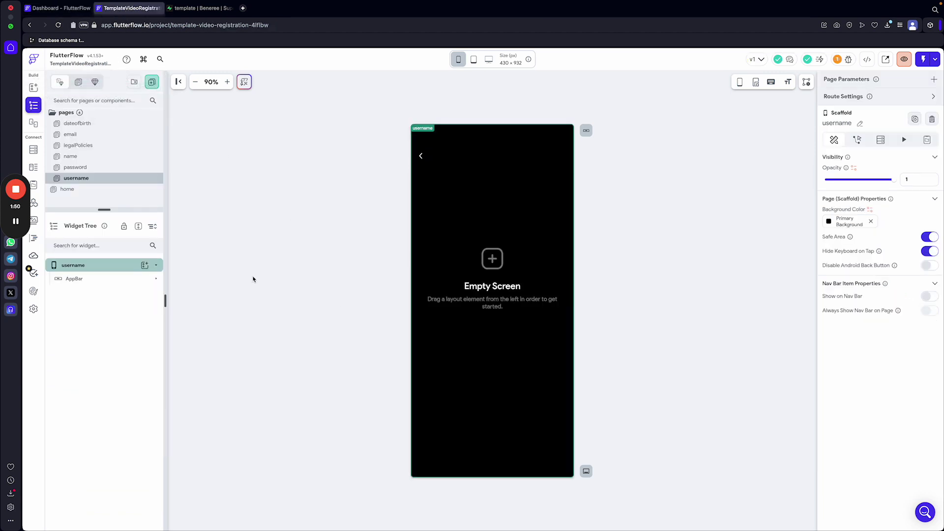
right_click(453, 212)
left_click(71, 268)
right_click(71, 268)
left_click(123, 285)
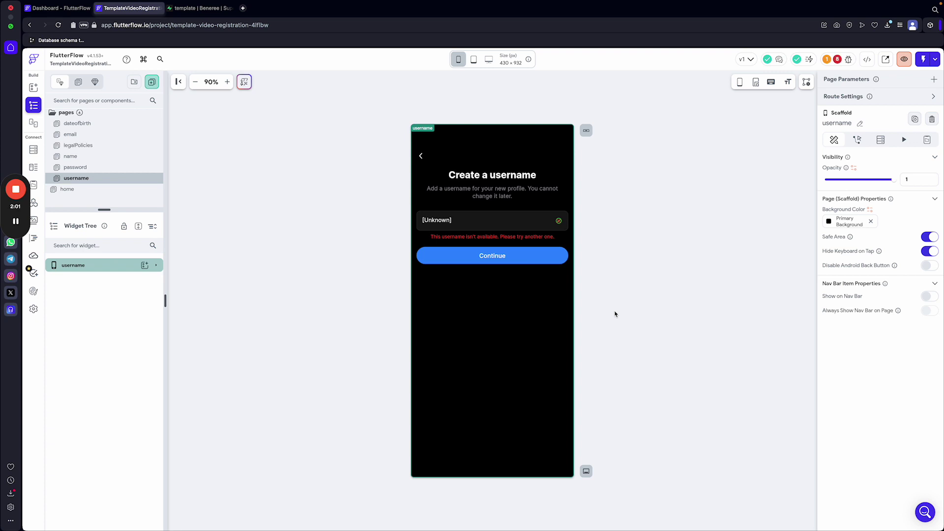
Examine the available authentication types in the Gumroad Template project's authentication settings without changing the selection.
left_click(59, 8)
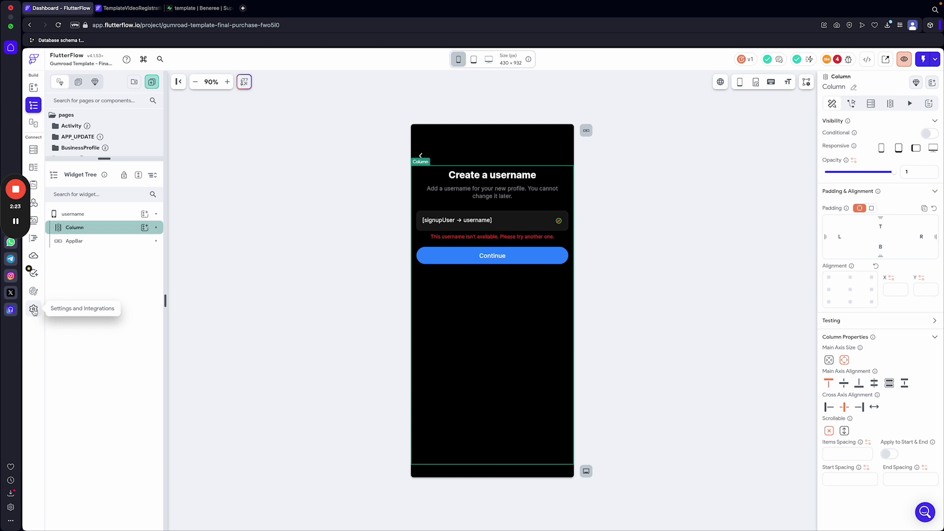
left_click(33, 310)
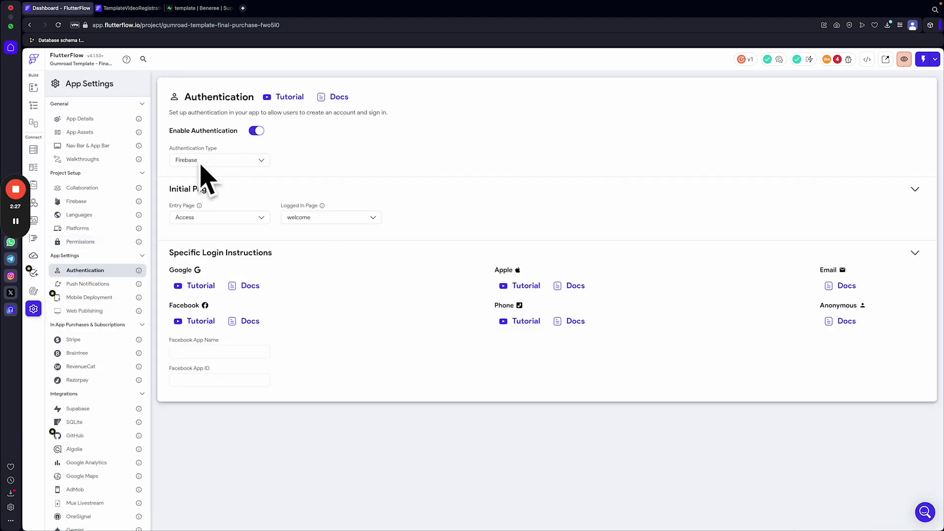
left_click(197, 161)
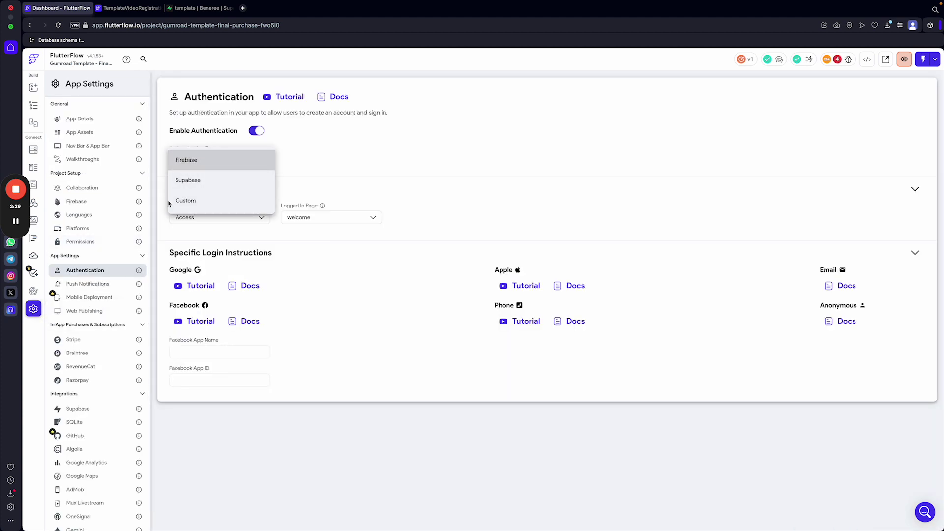
left_click(348, 144)
Try turning off authentication for the Gumroad Template project, undo the change and leave the settings.
left_click(256, 131)
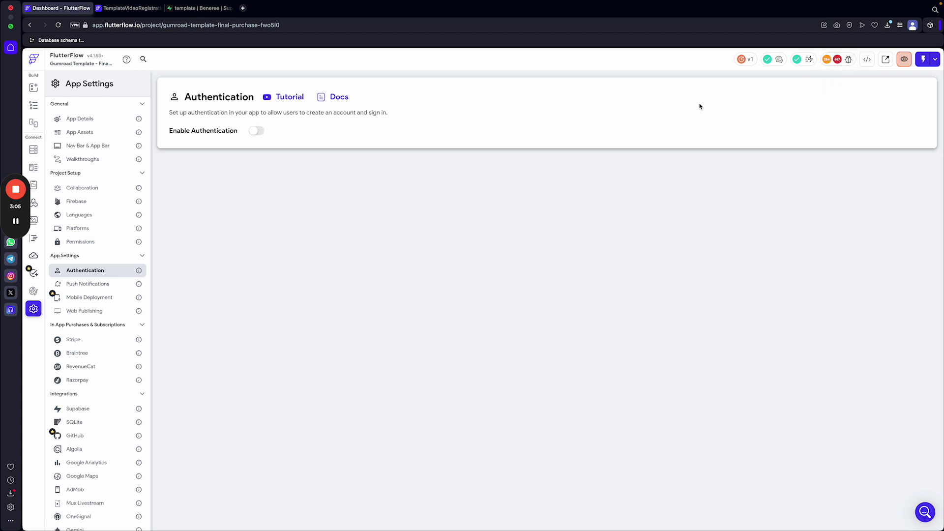
key("super+z")
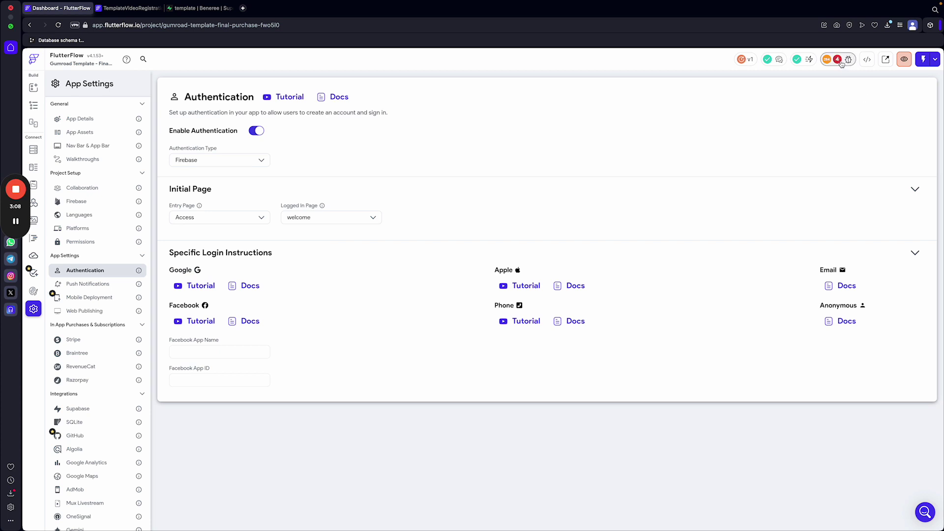
left_click(34, 105)
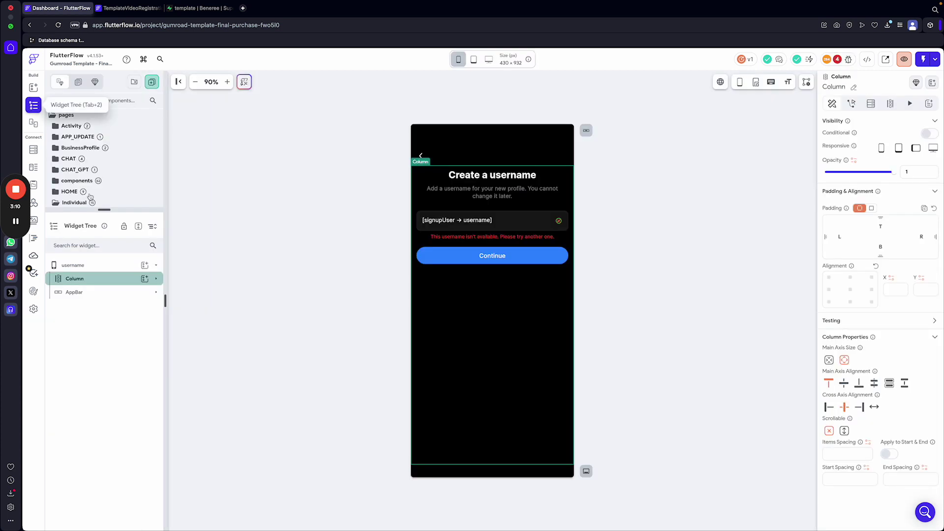
Return to the TemplateVideoRegistration project and open its list of project errors.
left_click(103, 209)
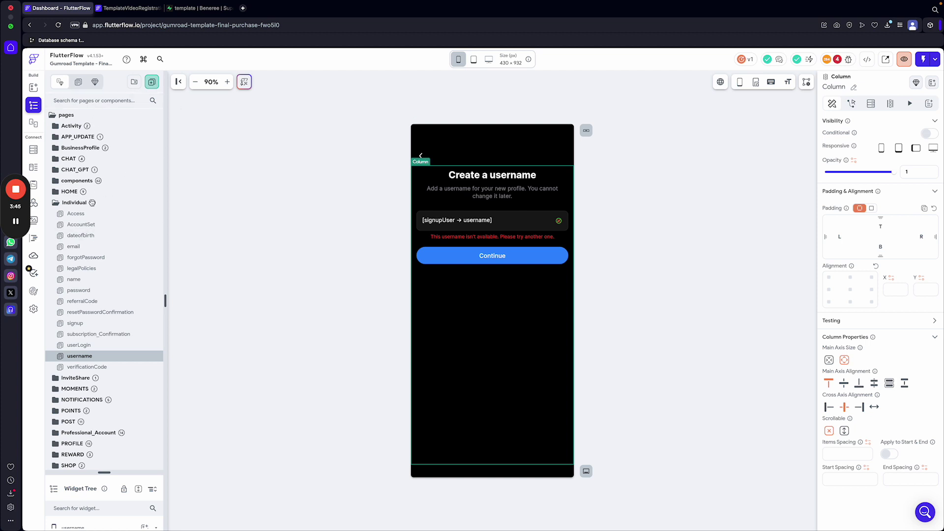
left_click(118, 8)
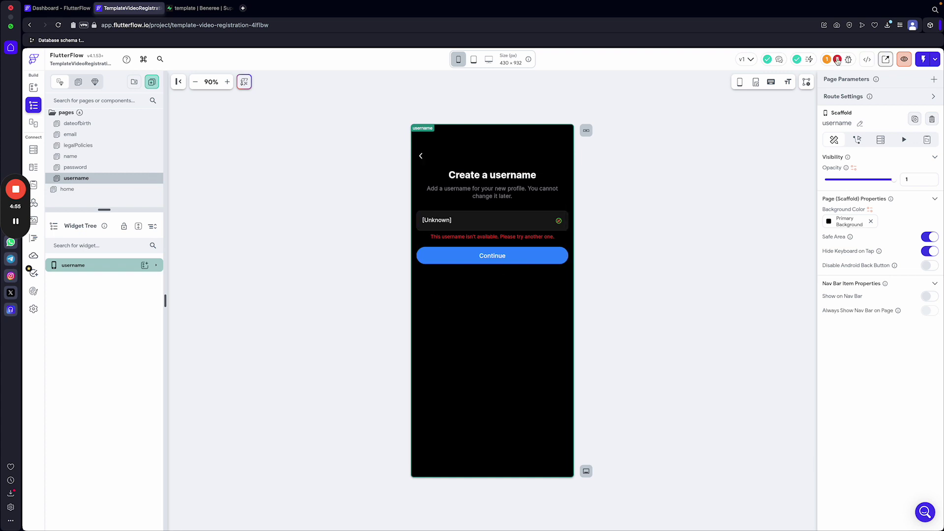
left_click(841, 61)
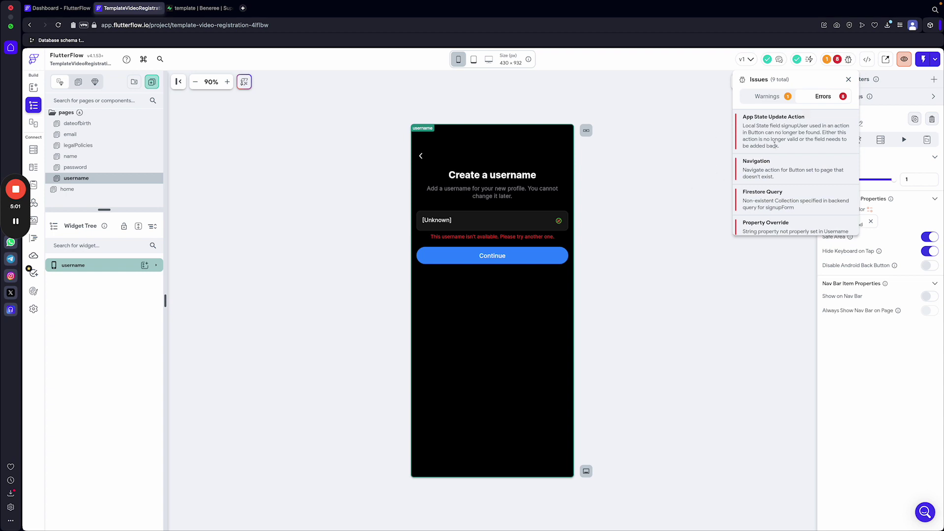
Switch to Supabase and start a public table named usernames with Row Level Security disabled and without the created_at column.
left_click(676, 176)
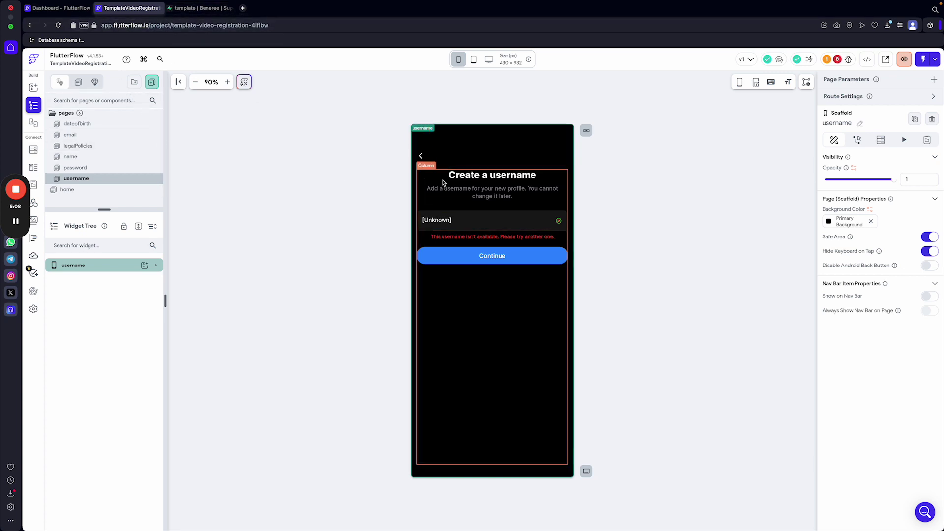
left_click(197, 8)
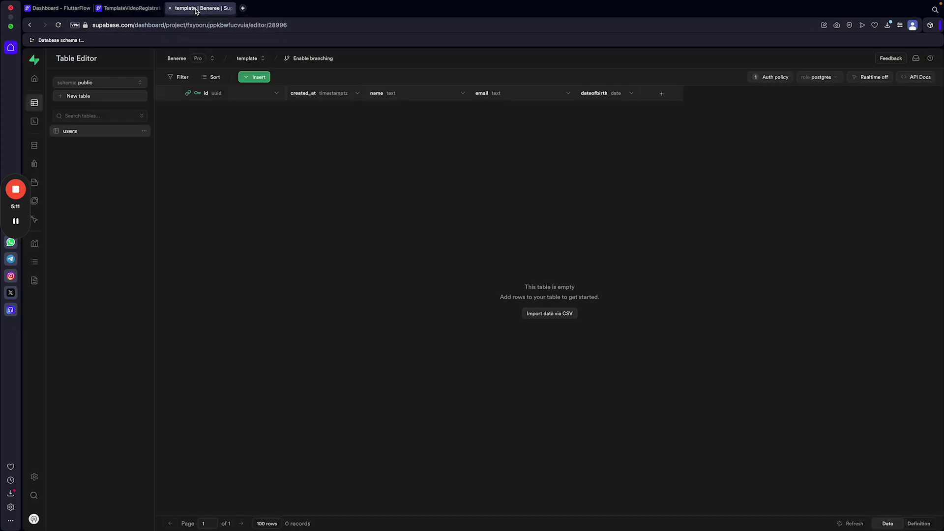
left_click(89, 96)
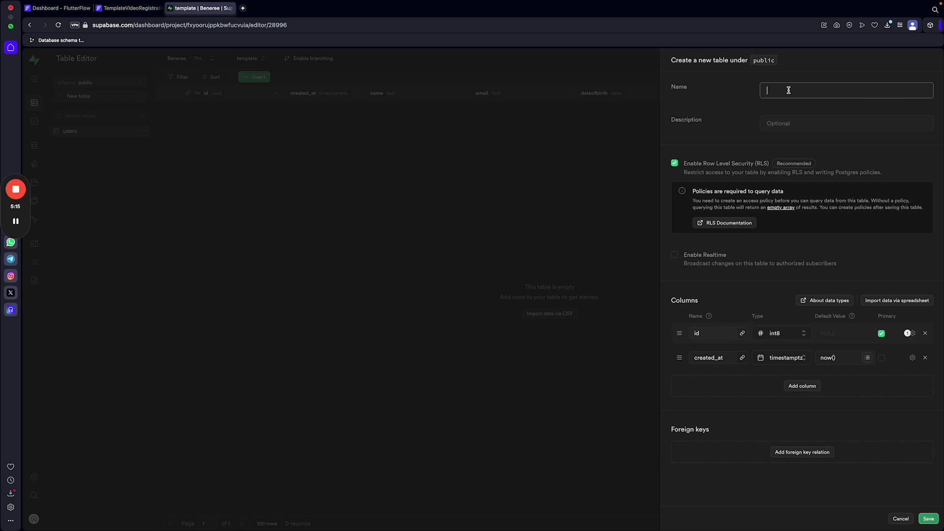
type("usernames")
left_click(674, 164)
left_click(555, 376)
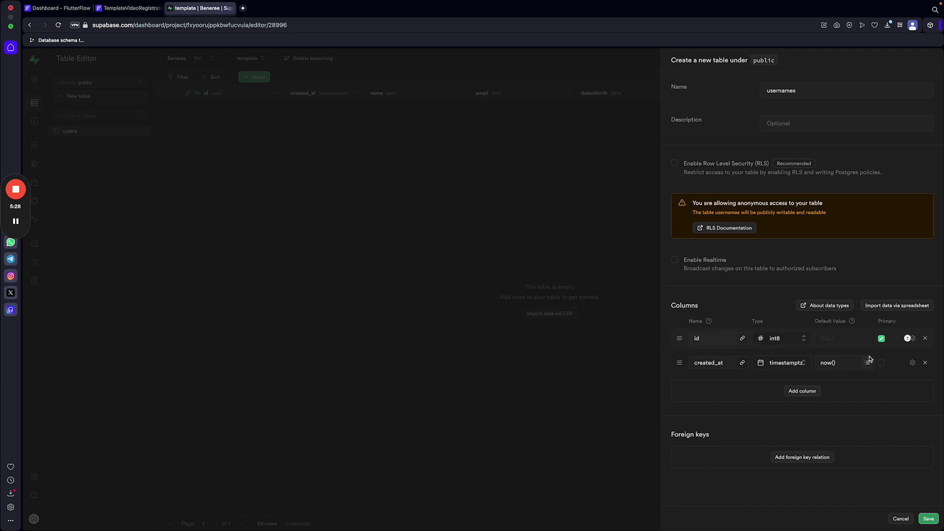
left_click(926, 364)
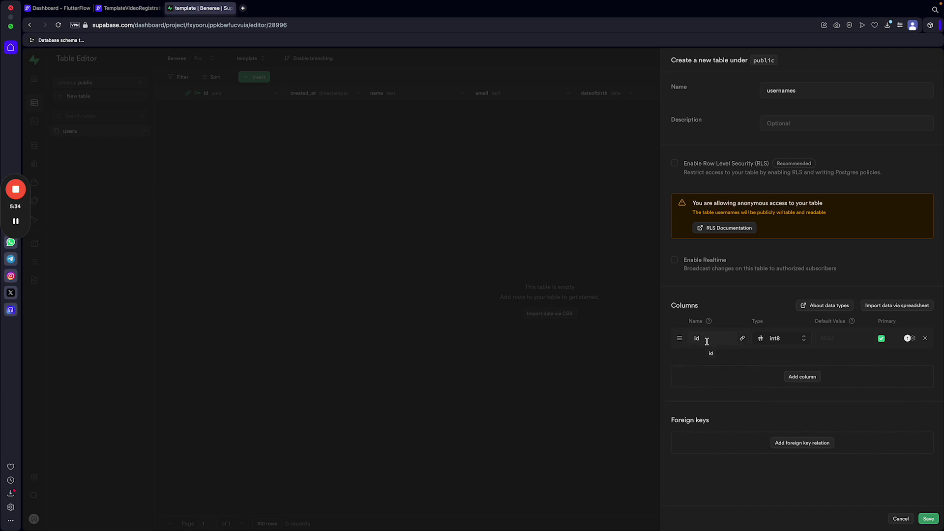
Add a foreign key relation from the usernames table's id column to the id column of public.users.
left_click(743, 341)
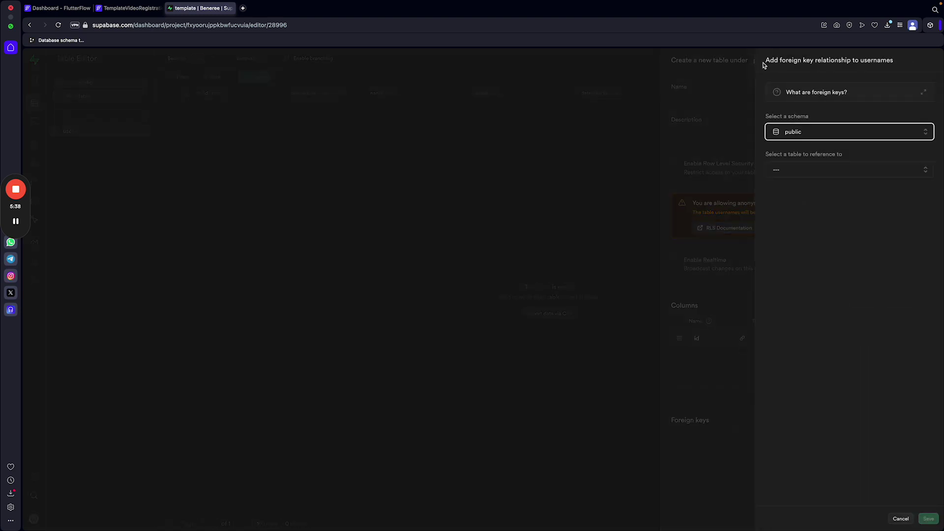
left_click(796, 169)
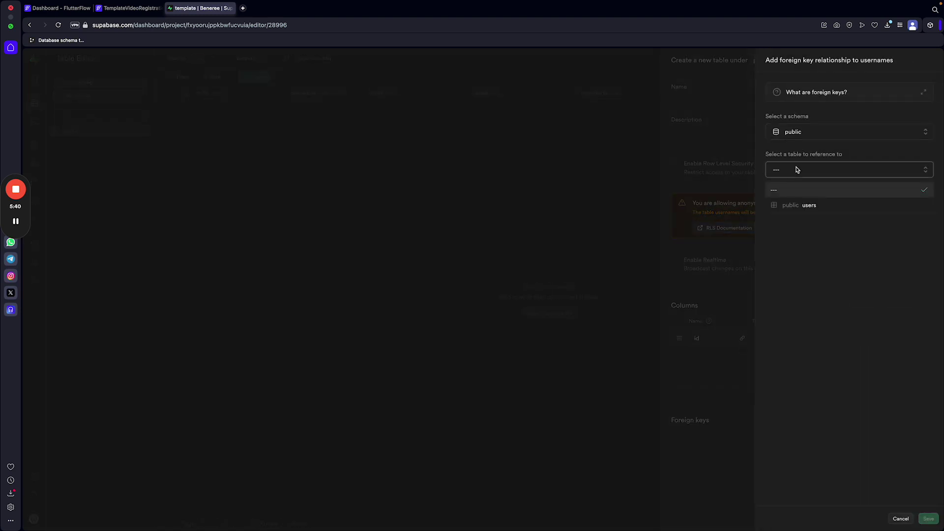
left_click(808, 205)
left_click(885, 222)
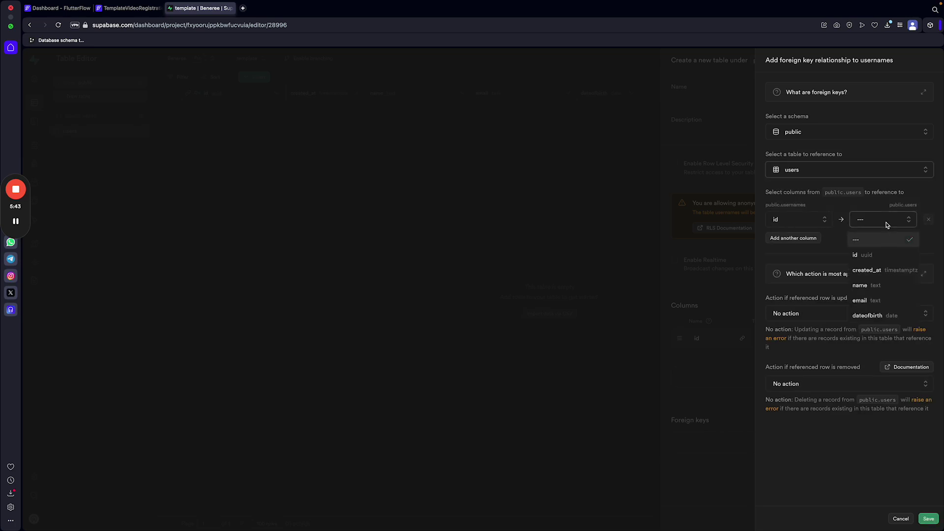
left_click(869, 257)
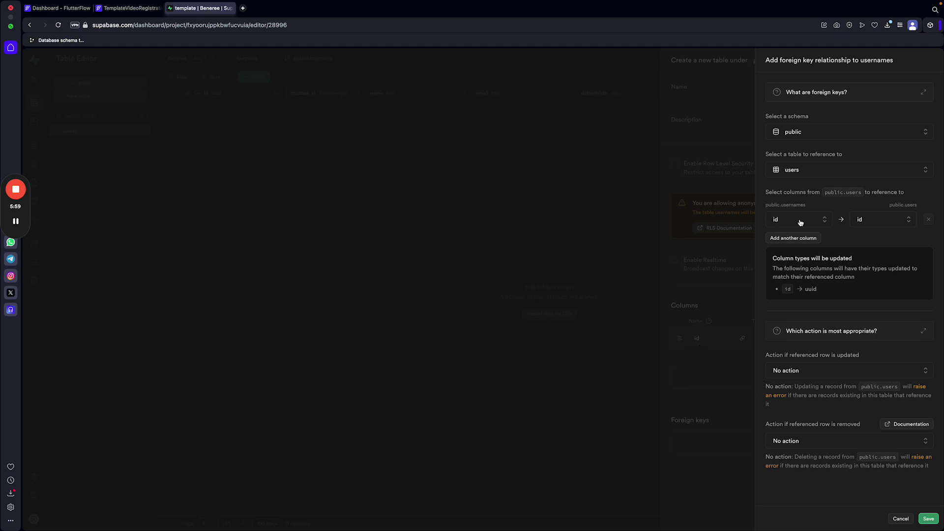
left_click(869, 221)
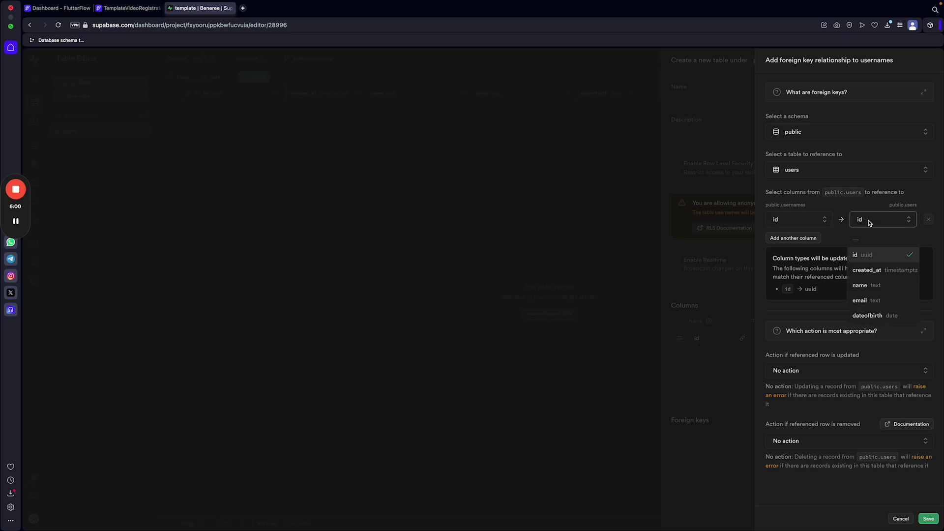
left_click(874, 257)
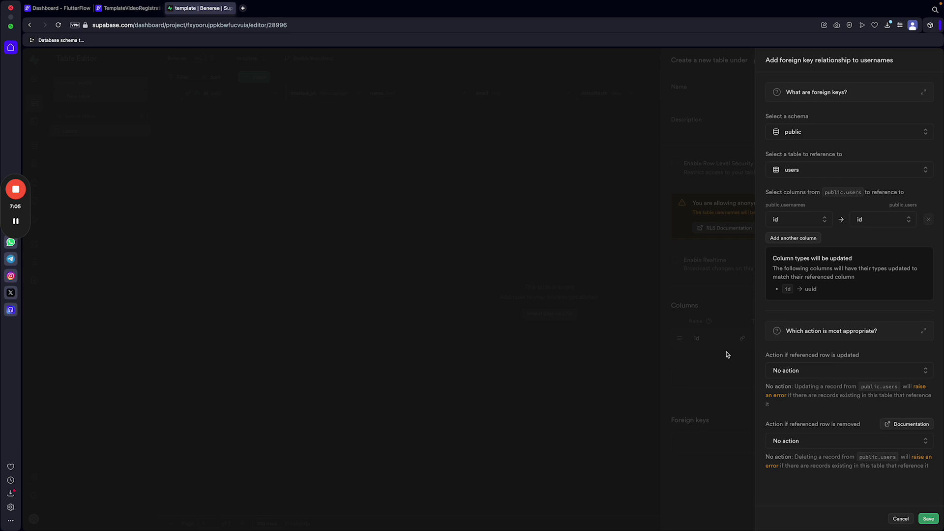
Set the foreign key's actions for updated and removed referenced rows to Cascade and save the relation.
left_click(815, 371)
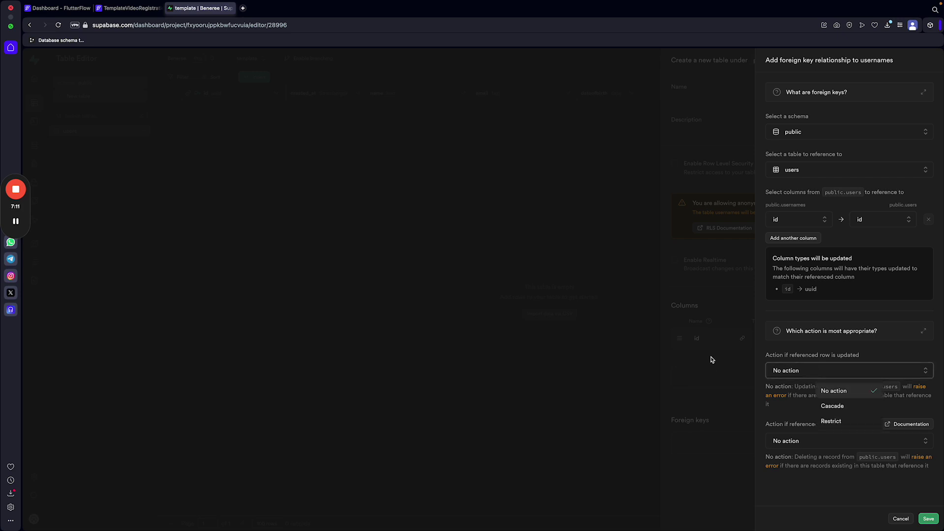
left_click(832, 406)
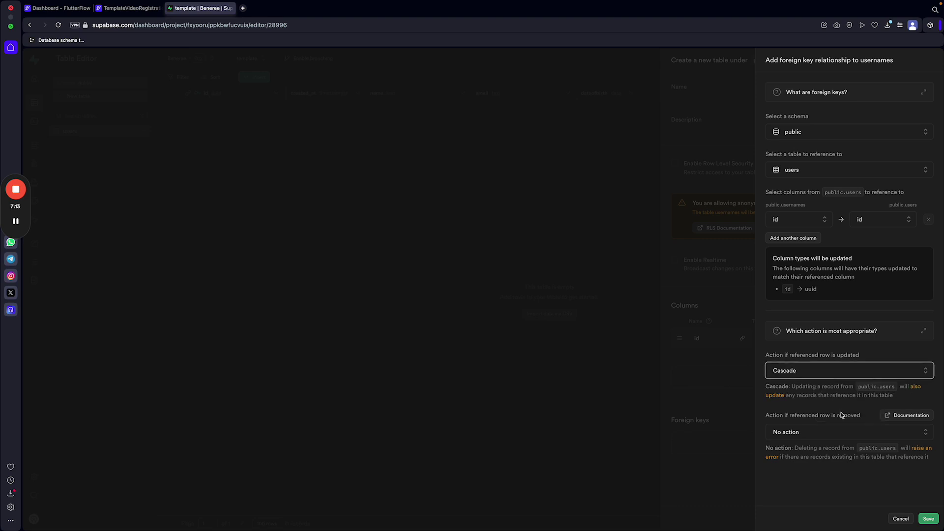
left_click(814, 433)
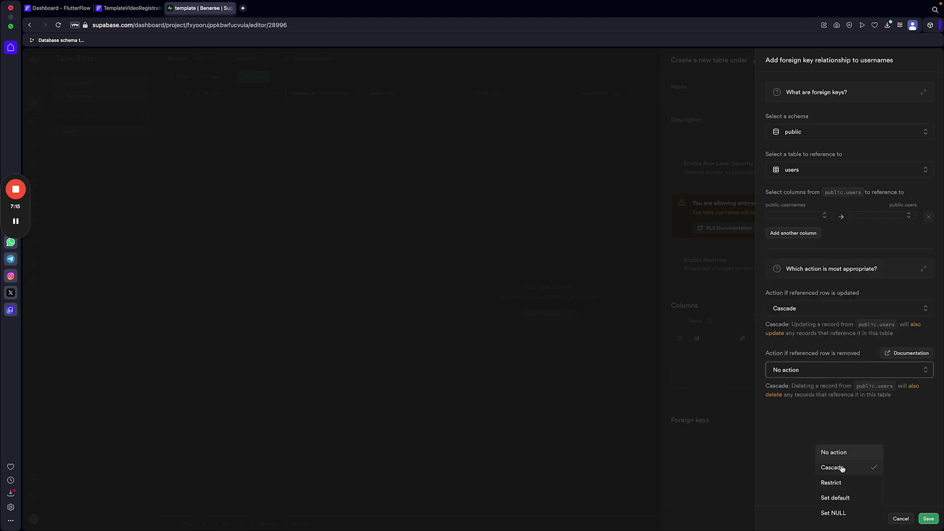
left_click(839, 467)
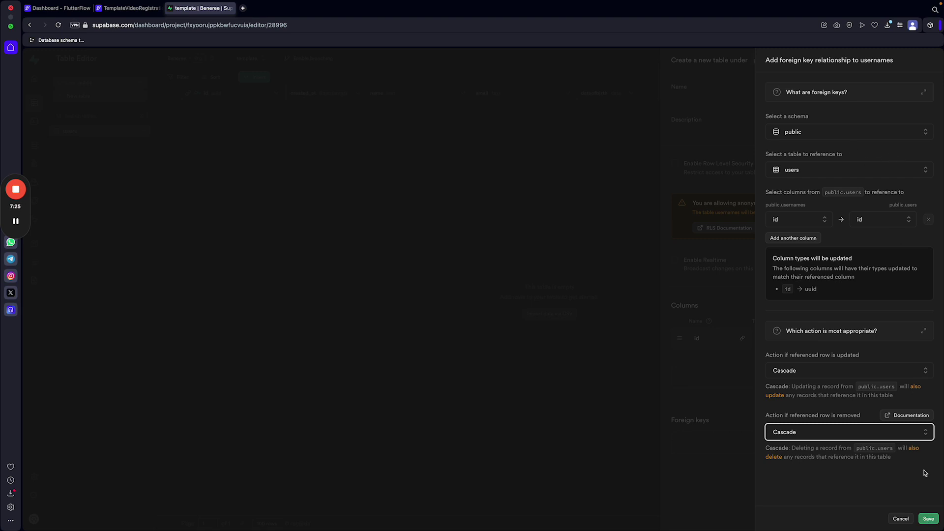
left_click(928, 518)
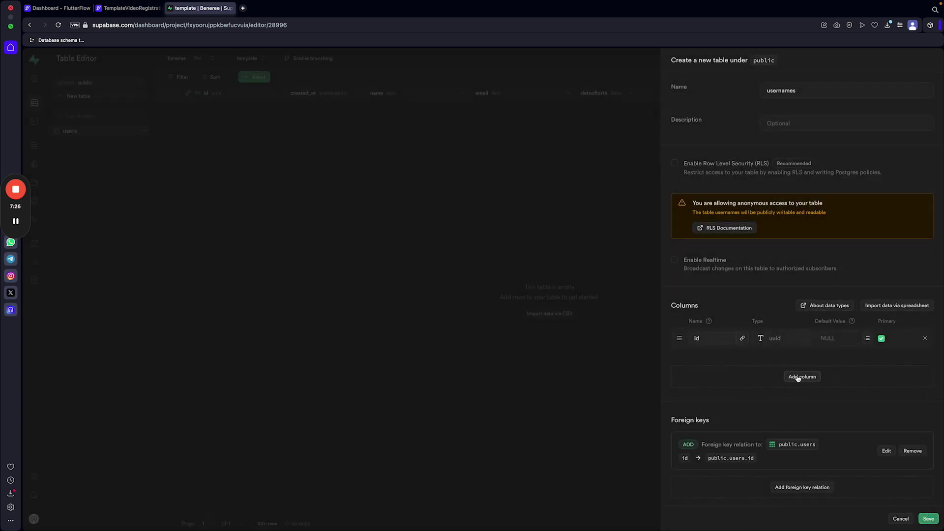
Add a column named username with the text data type to the new table.
left_click(796, 379)
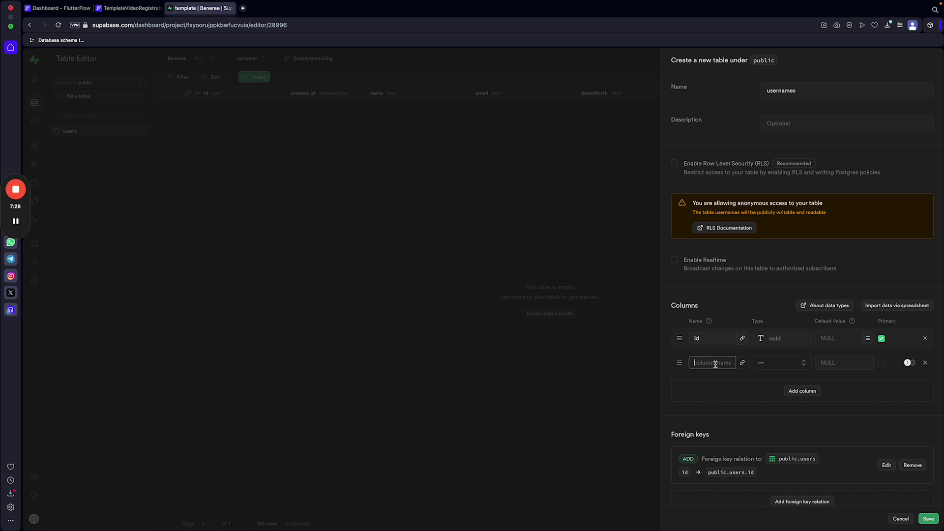
type("usw")
type("rname")
left_click(759, 369)
scroll(748, 456, "down", 3)
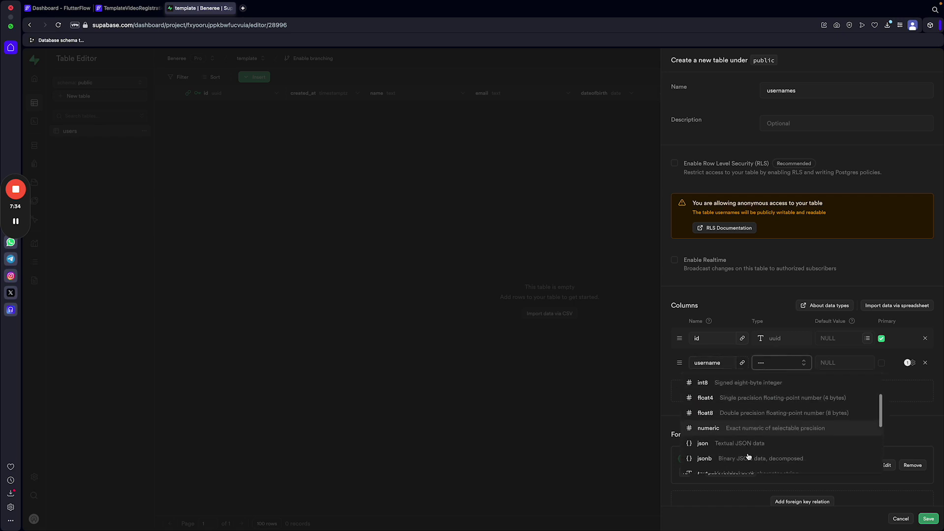
left_click(748, 450)
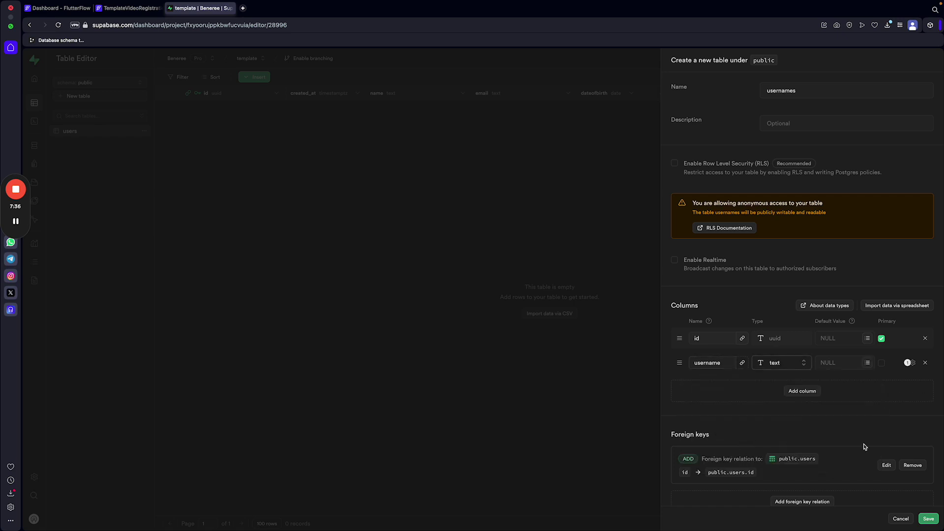
Make the username column non-nullable and save the usernames table.
left_click(908, 363)
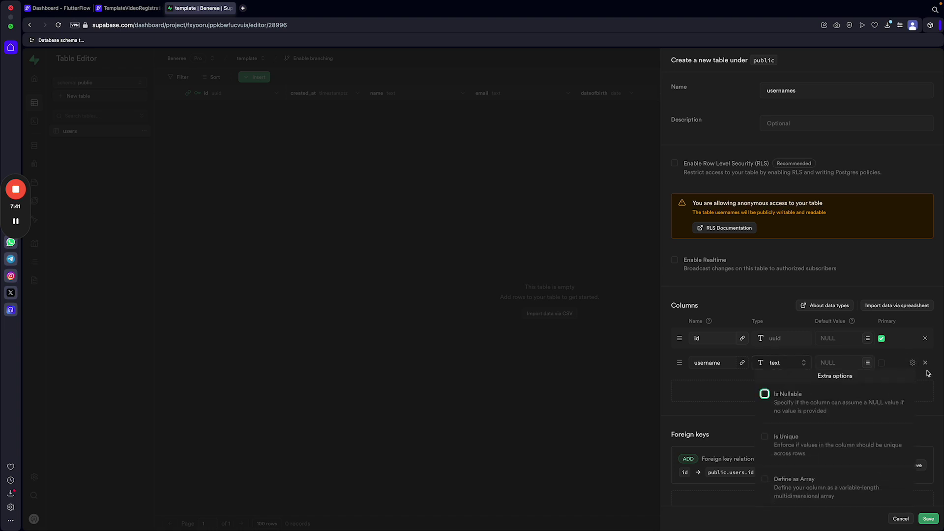
left_click(925, 385)
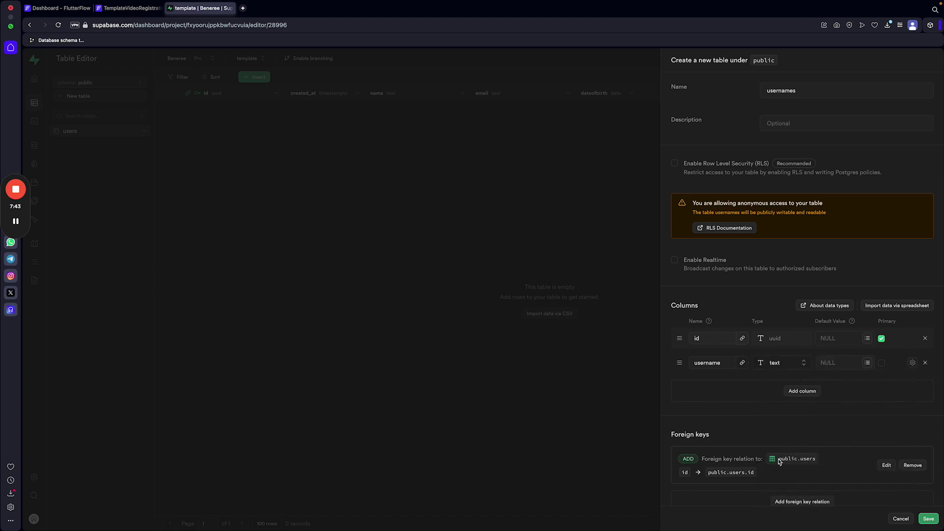
left_click(929, 518)
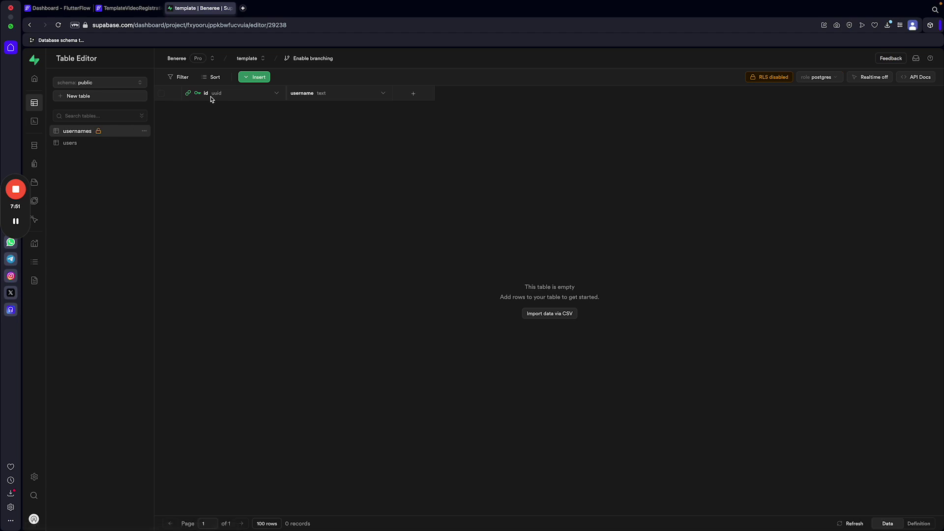
Return to the FlutterFlow project, refetch the Supabase schema in the app settings and view the users table's fields.
left_click(74, 143)
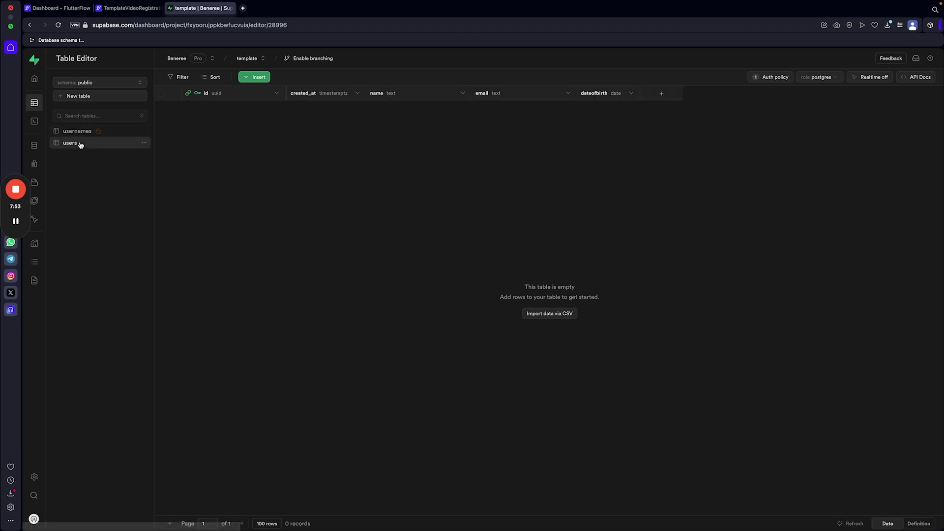
left_click(125, 8)
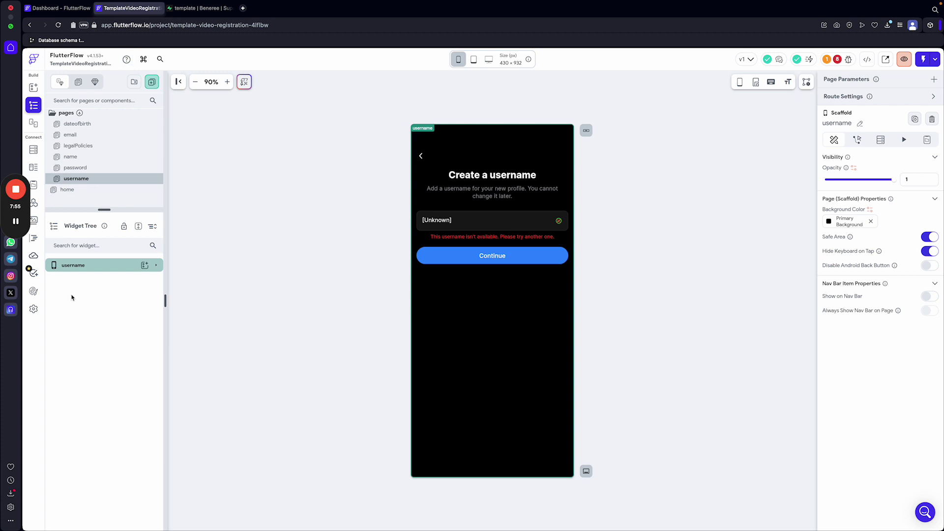
left_click(33, 309)
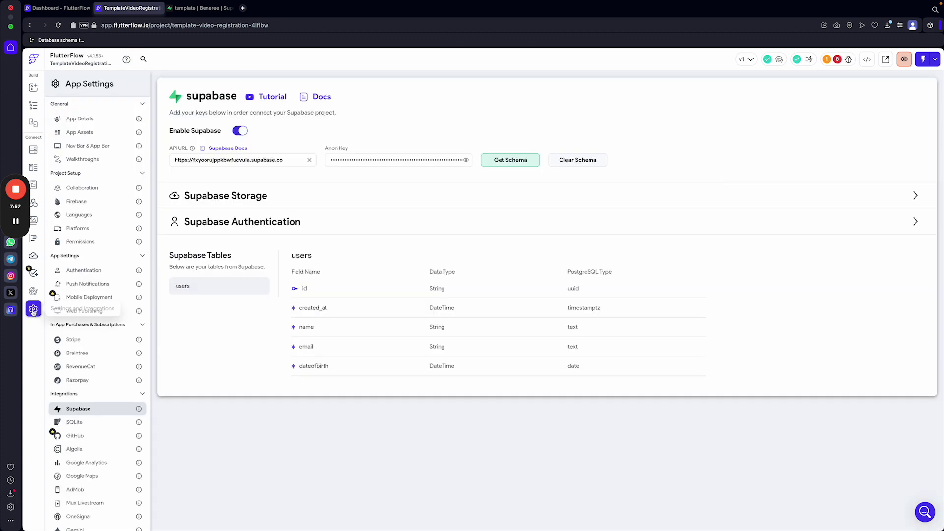
left_click(511, 160)
left_click(544, 320)
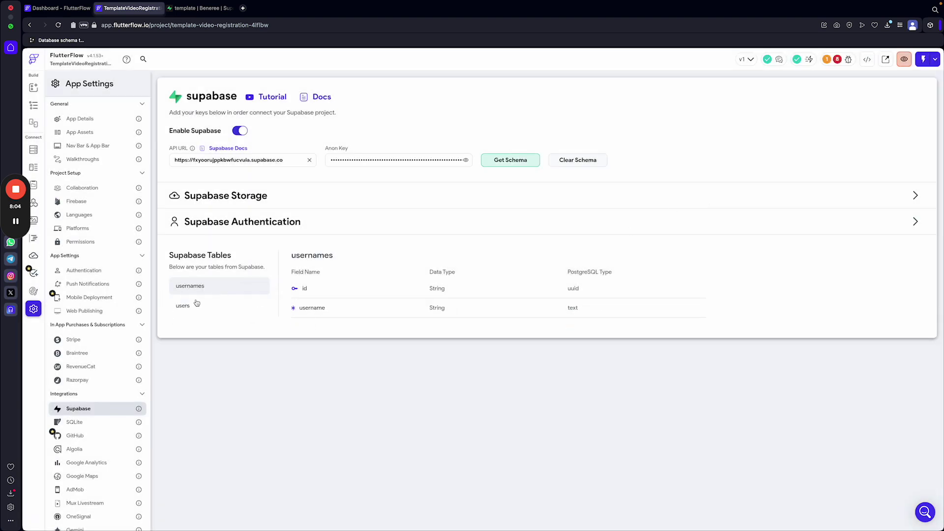
left_click(198, 308)
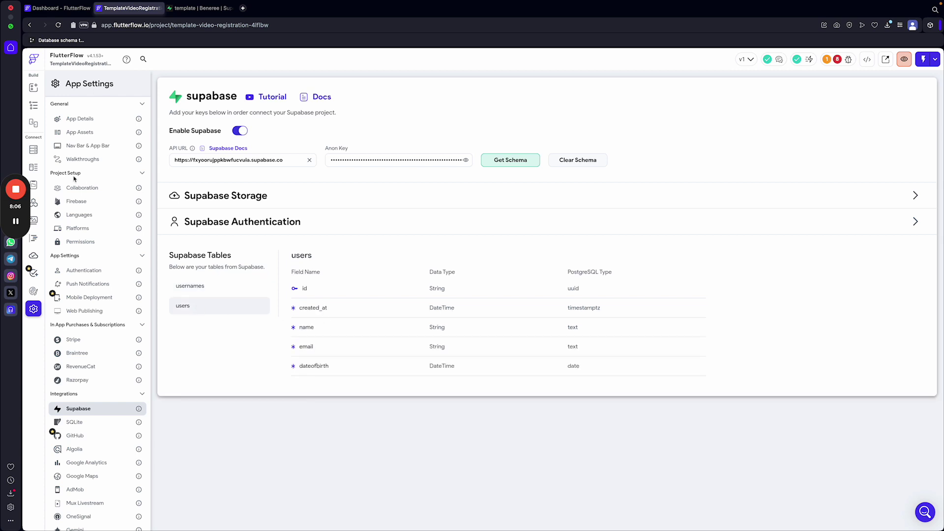
Return to the page editor, expand the username page's widget tree, select signupForm and collapse its contents.
left_click(33, 105)
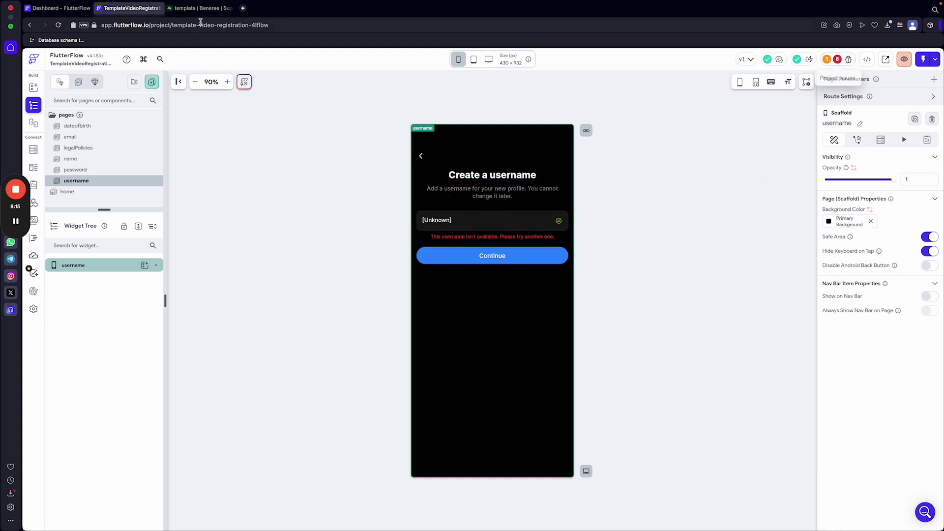
left_click(199, 8)
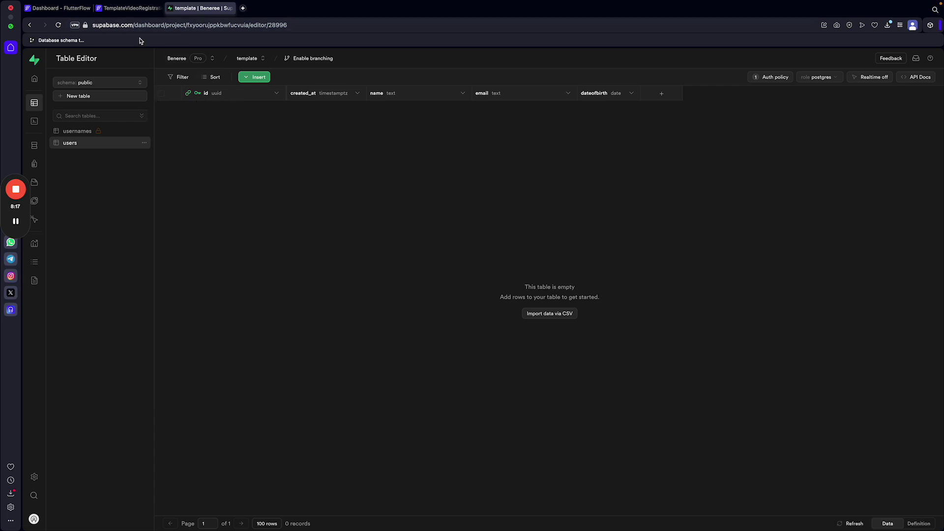
left_click(132, 9)
left_click(418, 237)
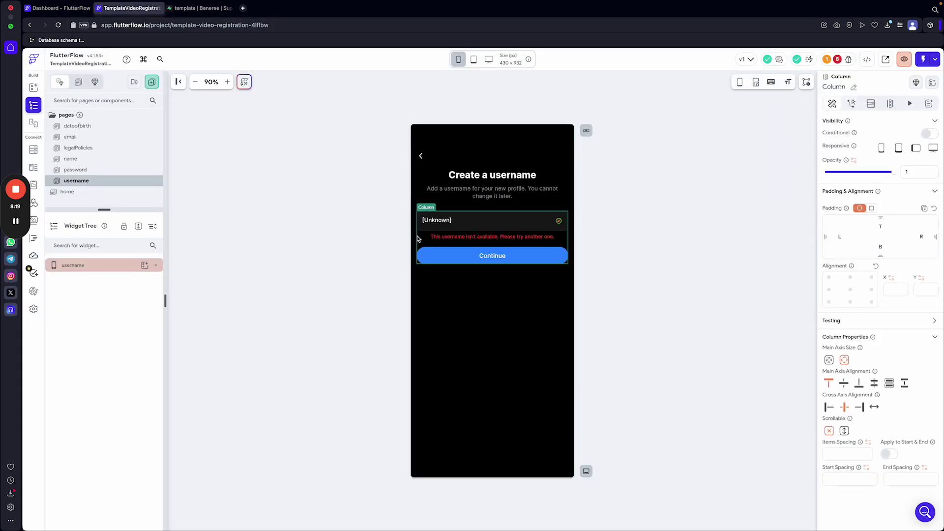
left_click(156, 265)
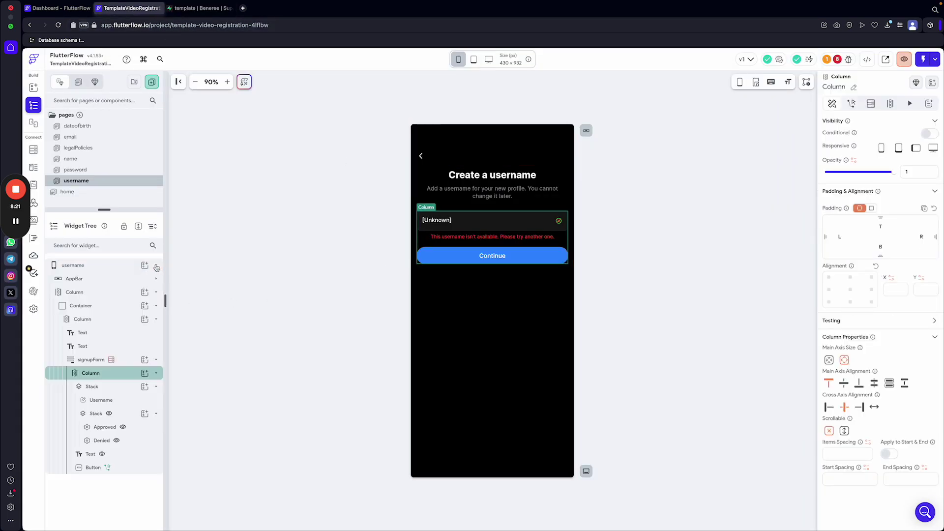
left_click(82, 364)
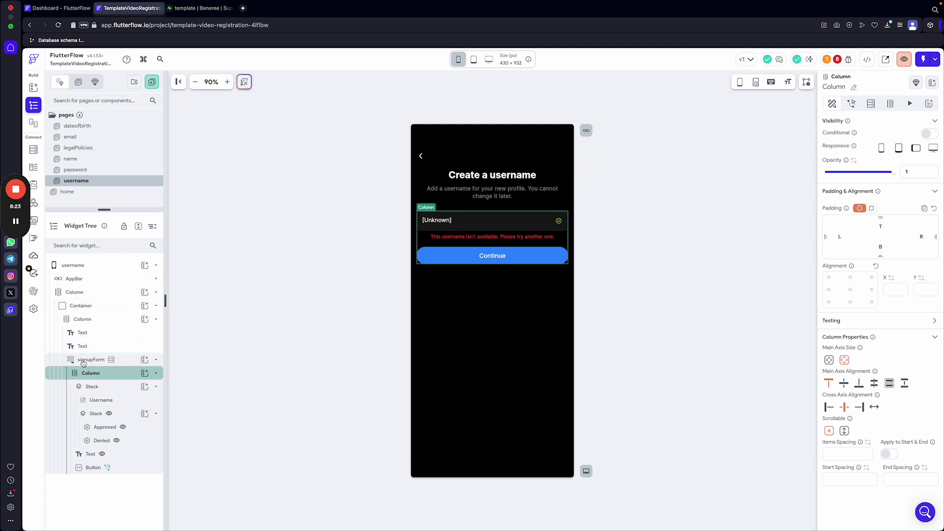
left_click(156, 362)
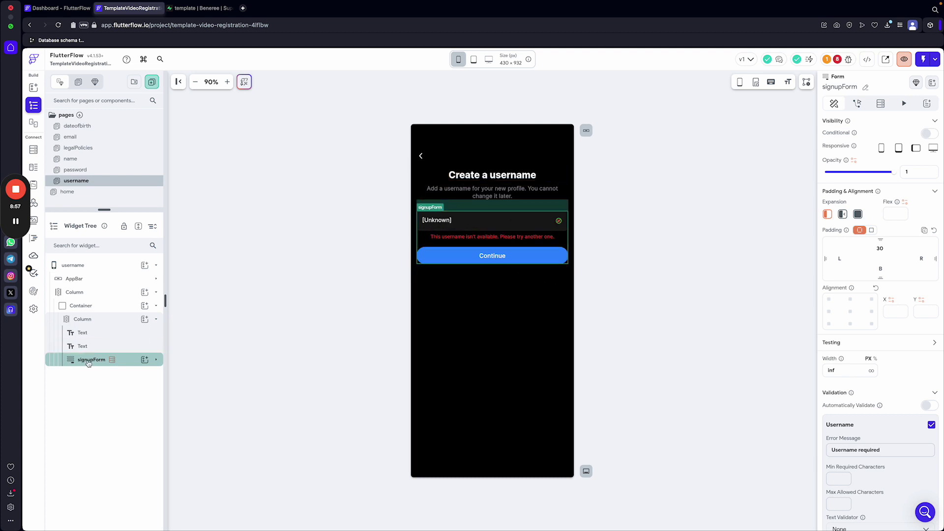
Check the query type of signupForm's existing usernames backend query and delete that Query Collection.
mouse_move(113, 362)
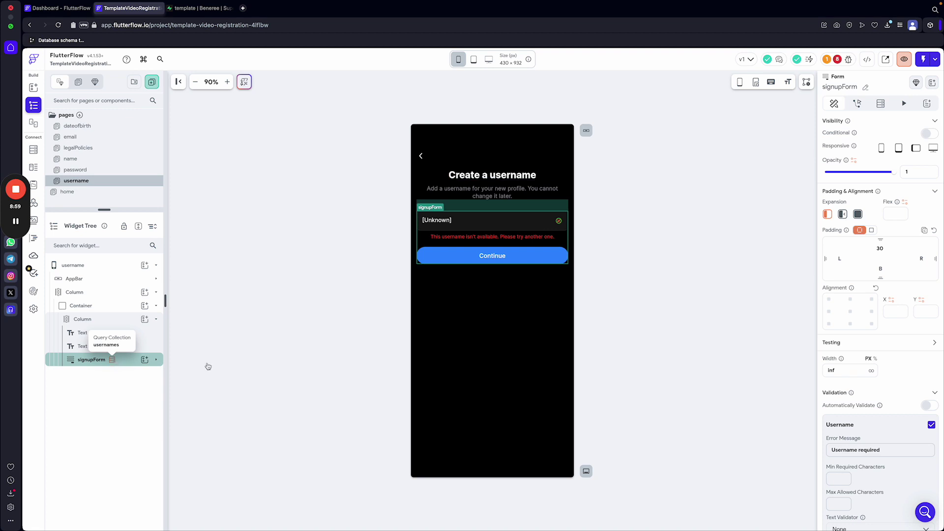
left_click(883, 103)
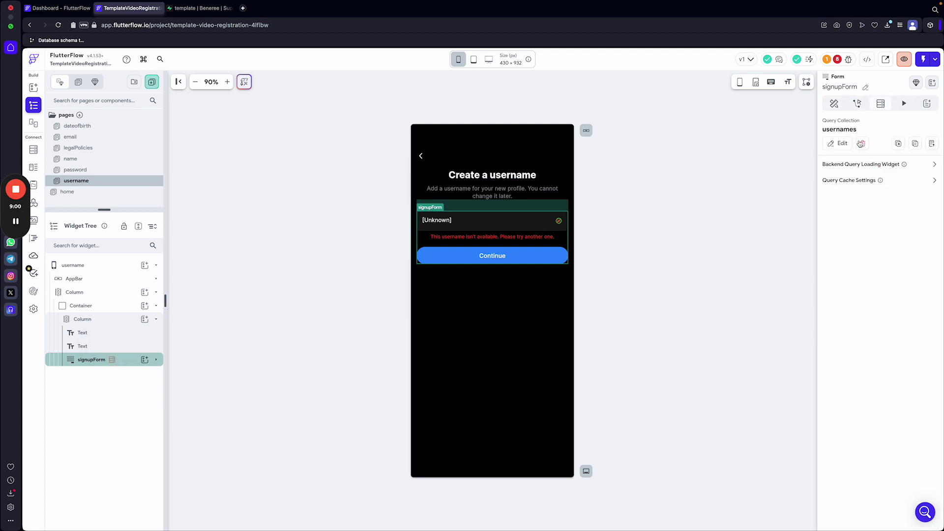
left_click(837, 143)
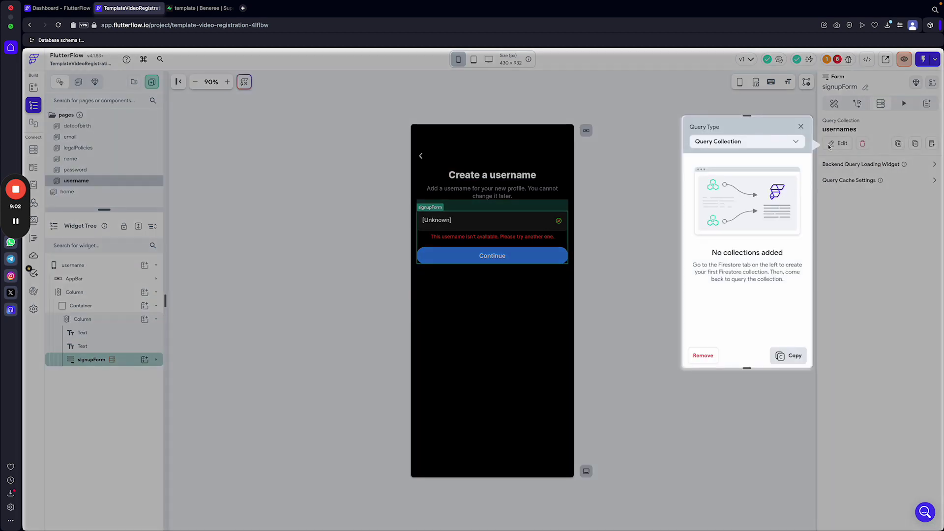
left_click(721, 143)
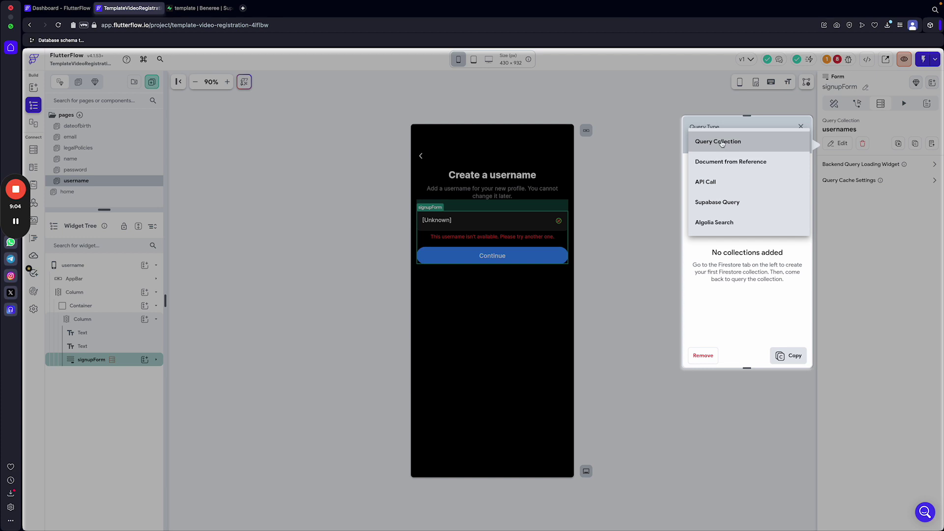
left_click(872, 146)
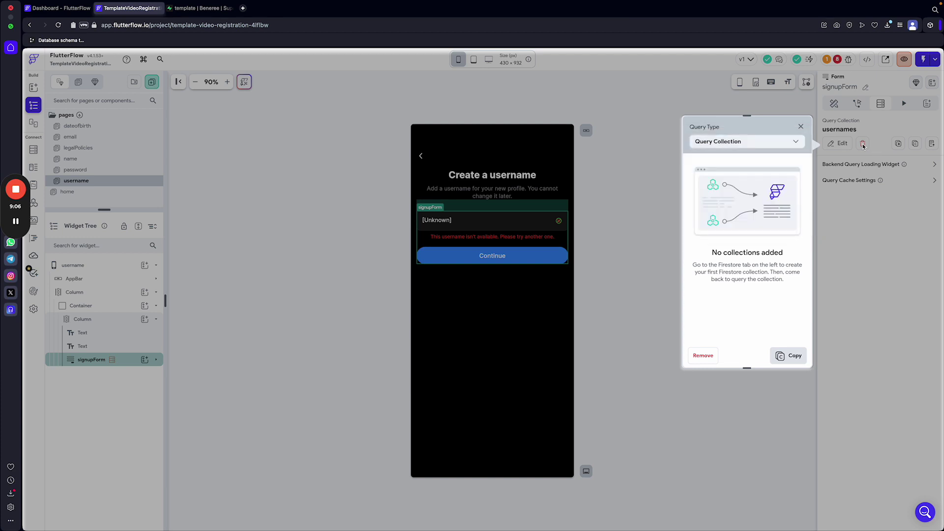
left_click(863, 144)
left_click(864, 145)
Add a Supabase Query to signupForm that returns a List of Rows from the usernames table.
left_click(874, 124)
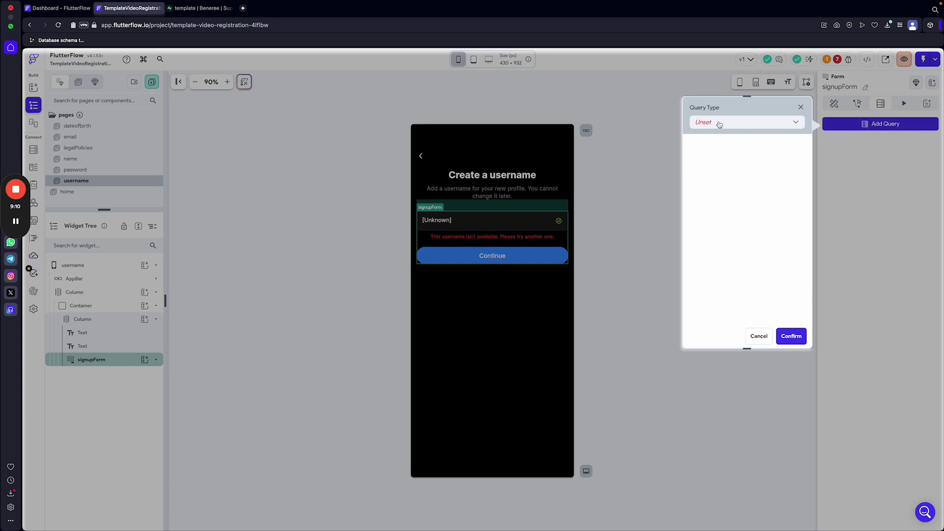
left_click(719, 124)
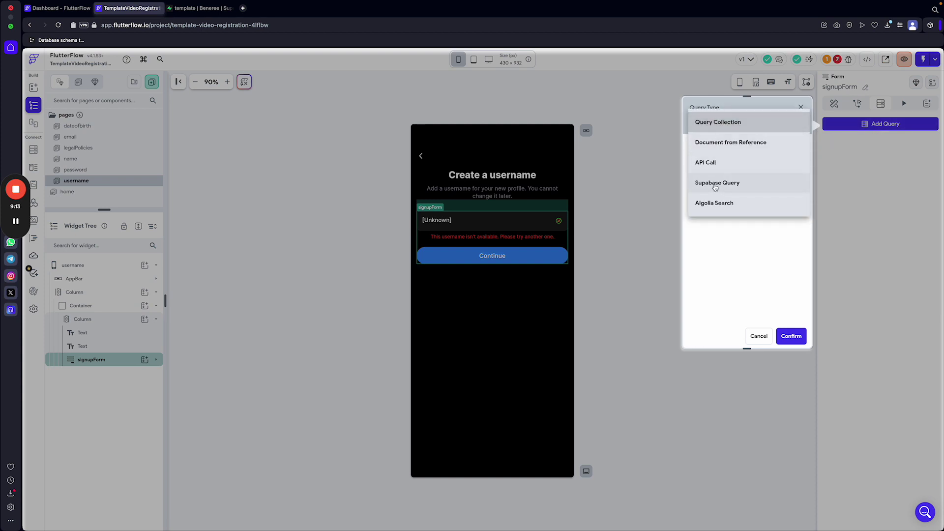
left_click(717, 183)
left_click(706, 154)
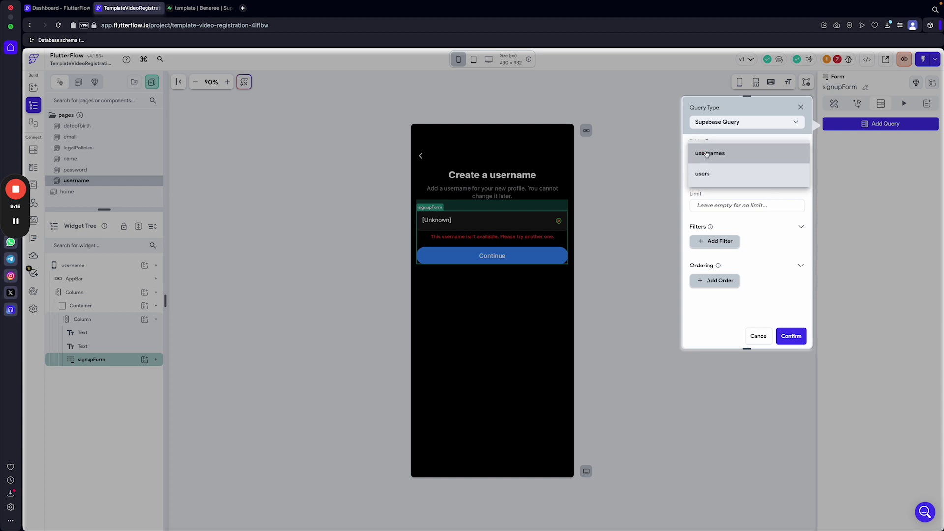
left_click(708, 158)
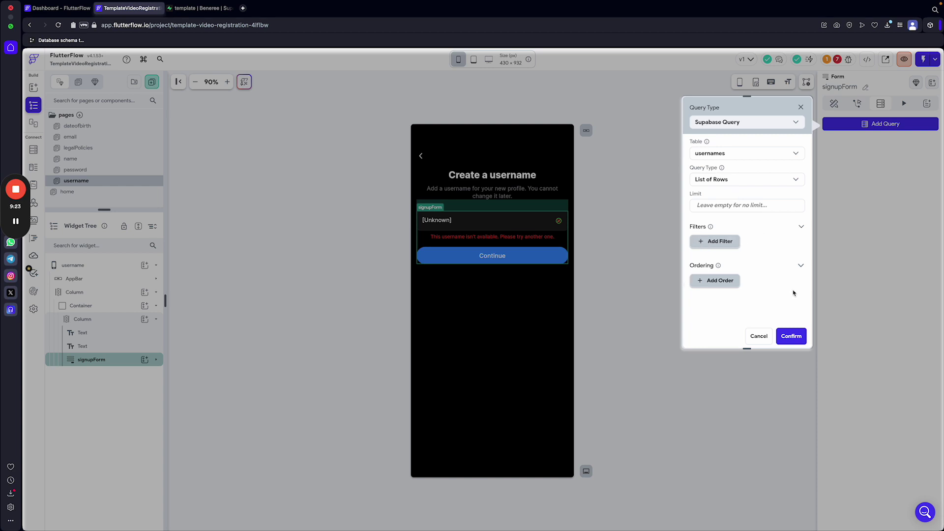
left_click(792, 337)
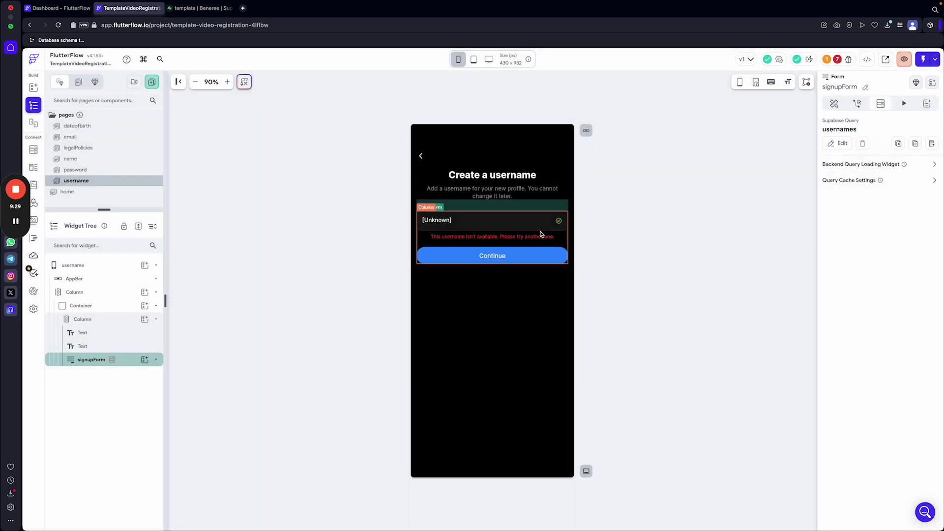
Expand signupForm's nested widgets and review the project's list of errors.
left_click(156, 359)
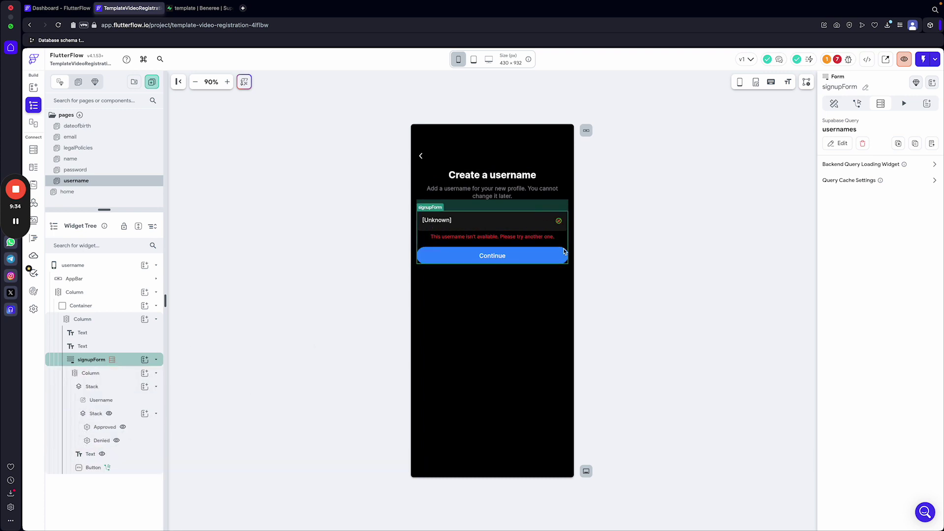
left_click(843, 59)
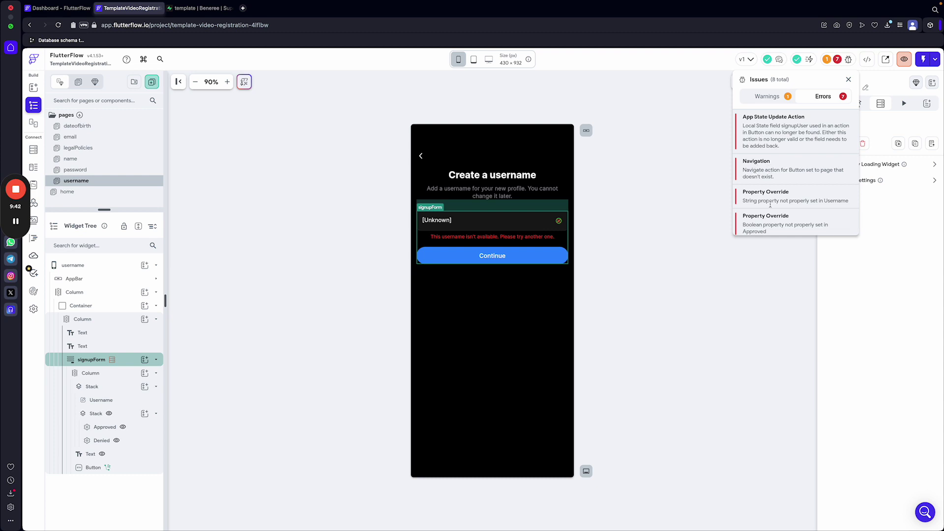
left_click(536, 225)
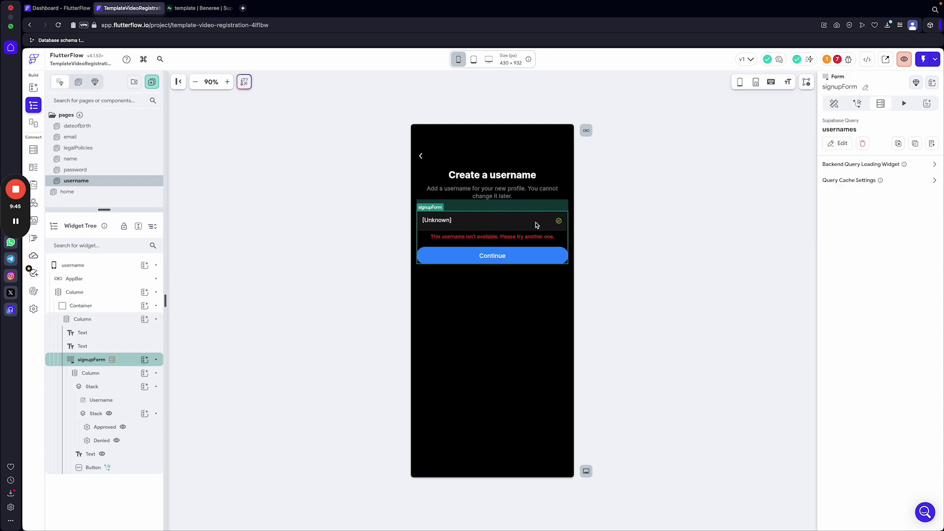
Examine the visibility condition of the stack holding the Approved and Denied icons, including its first value, and close it without changes.
left_click(560, 221)
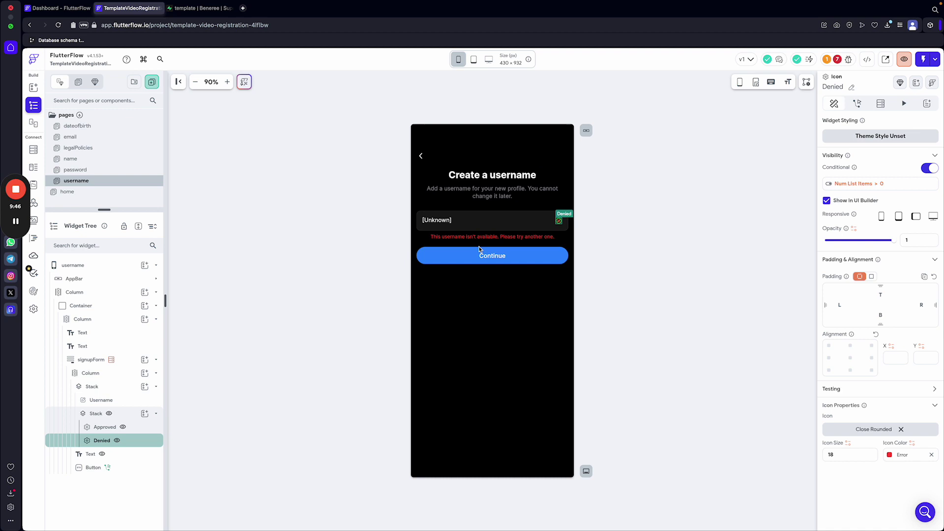
left_click(97, 414)
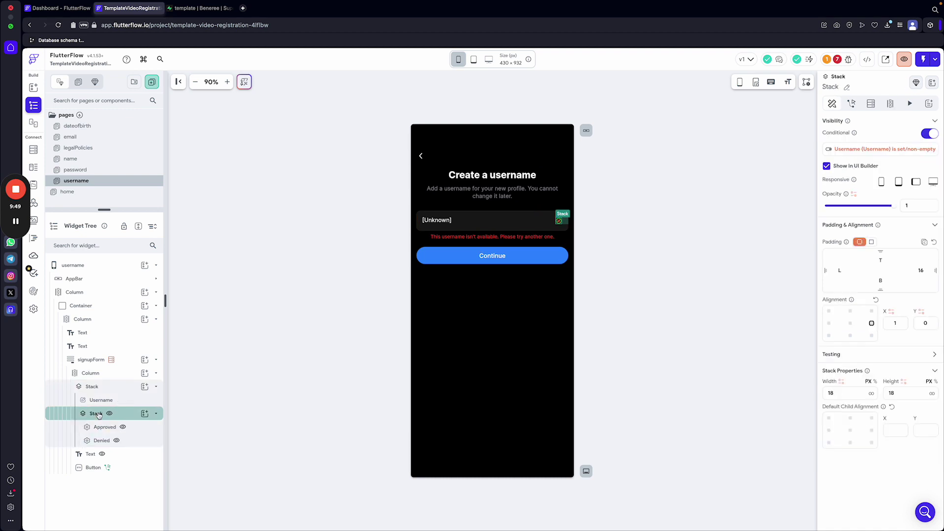
left_click(866, 150)
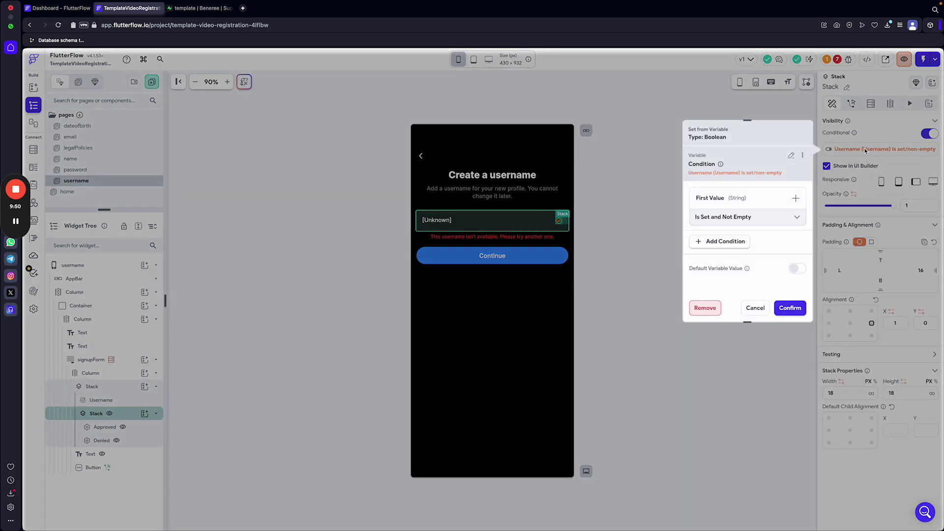
left_click(708, 200)
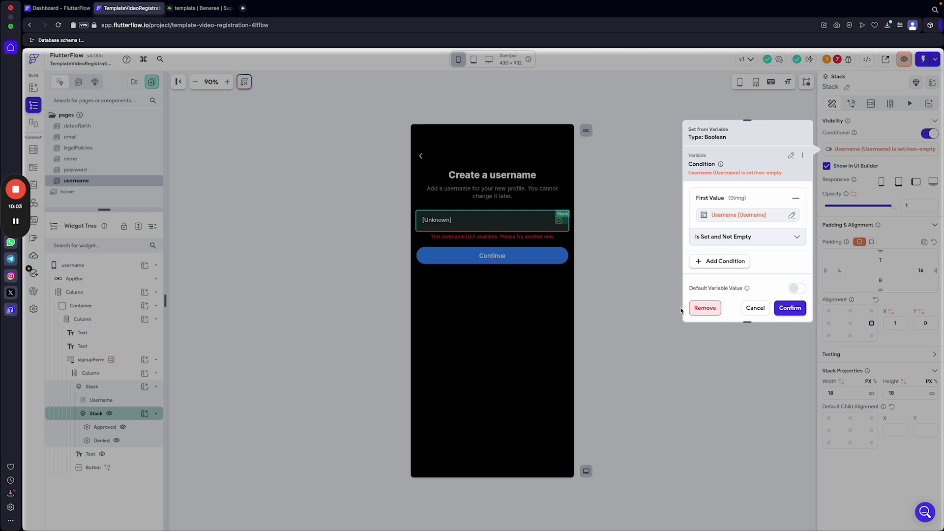
left_click(756, 308)
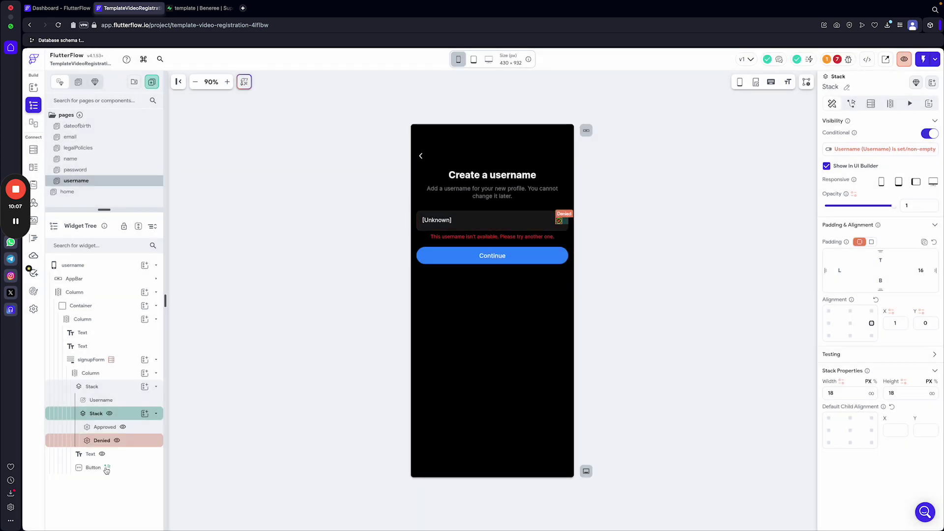
Hide the Approved icon in the UI builder and select the Denied icon on the canvas.
left_click(105, 427)
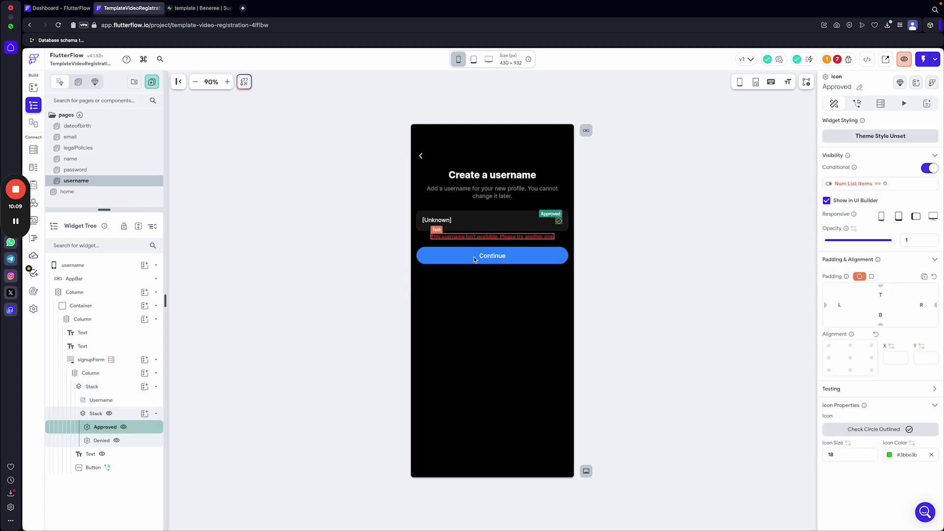
left_click(826, 201)
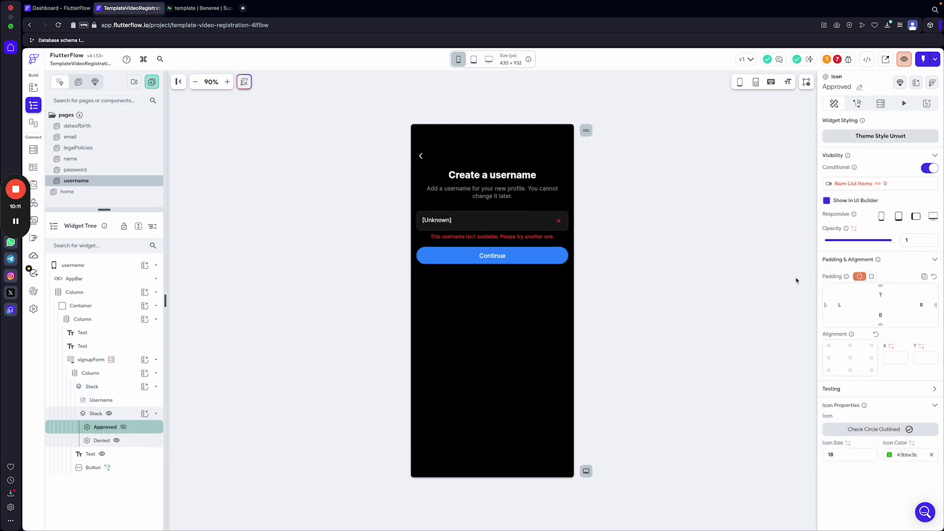
left_click(560, 223)
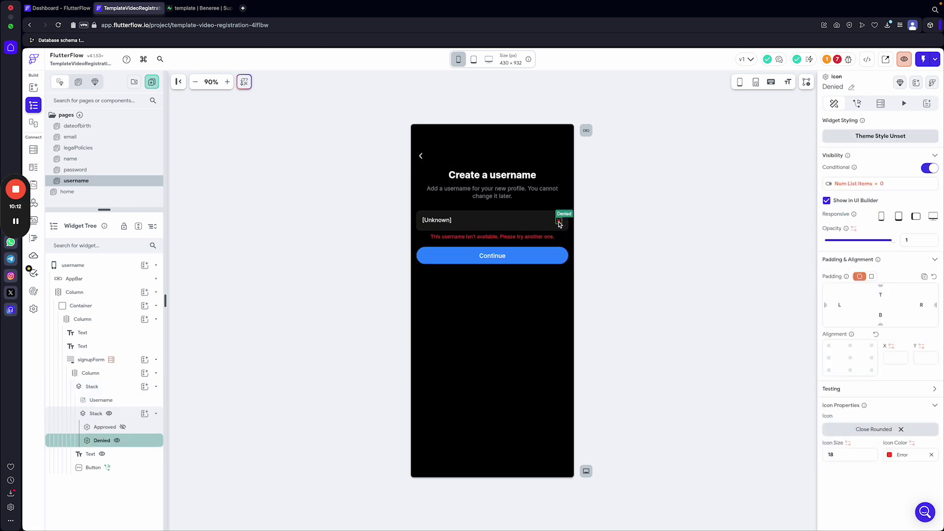
In the Denied icon's visibility condition, set the first value's source to usernames Rows with the Filter List Items option.
left_click(841, 184)
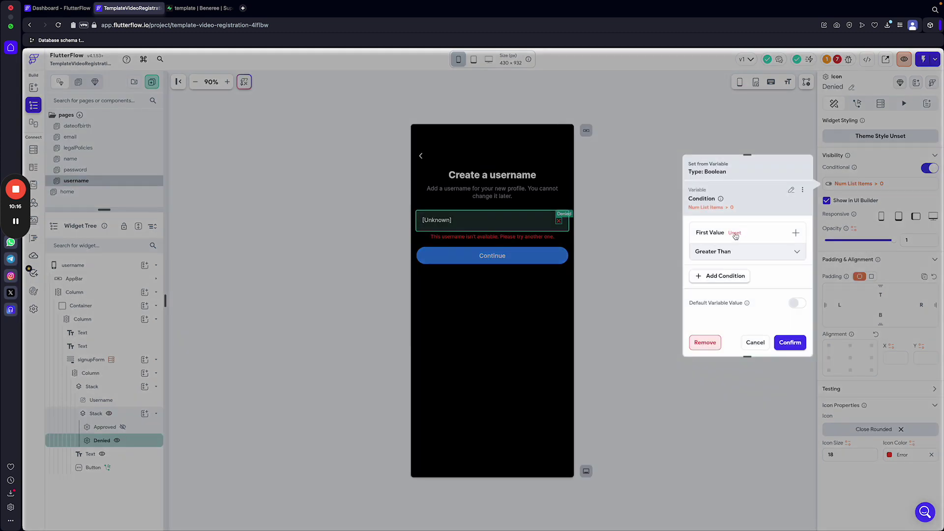
left_click(736, 234)
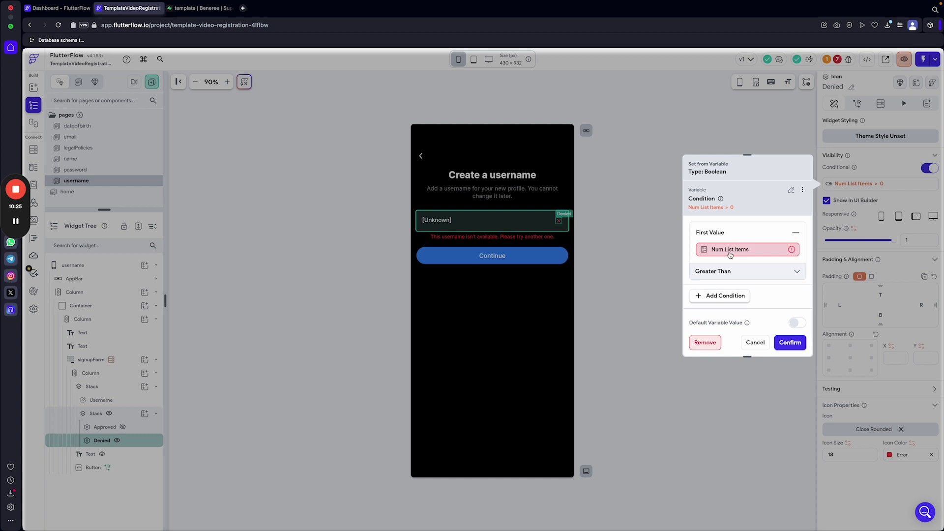
left_click(730, 252)
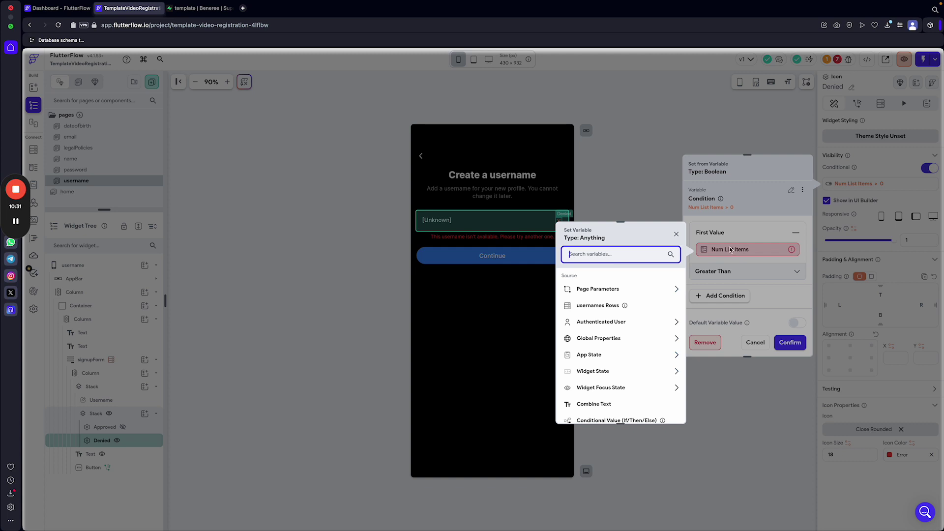
left_click(597, 306)
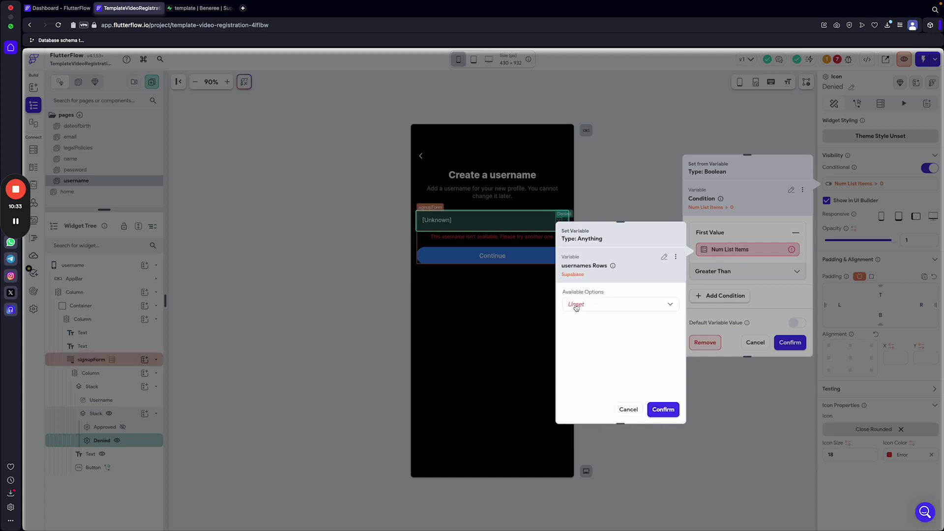
left_click(576, 306)
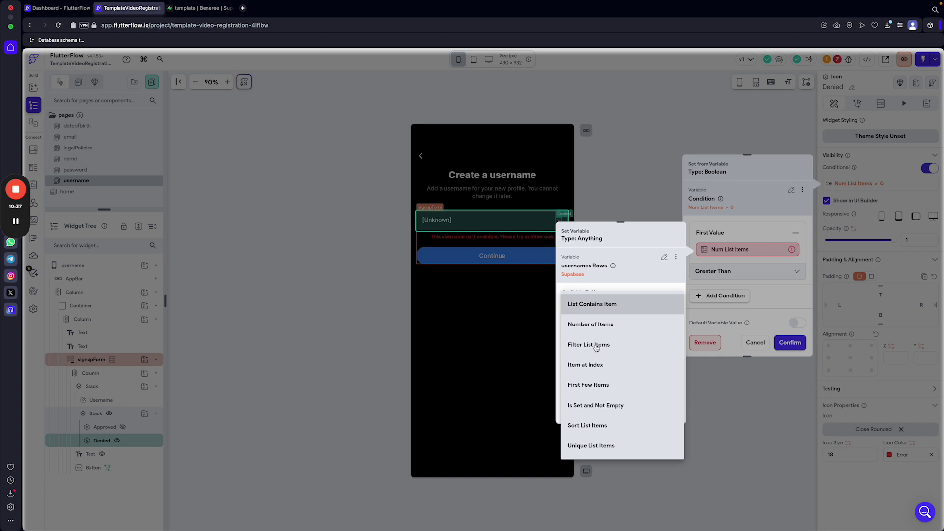
left_click(589, 345)
Add a single condition as the filter condition on usernames Rows for the Denied icon.
left_click(584, 334)
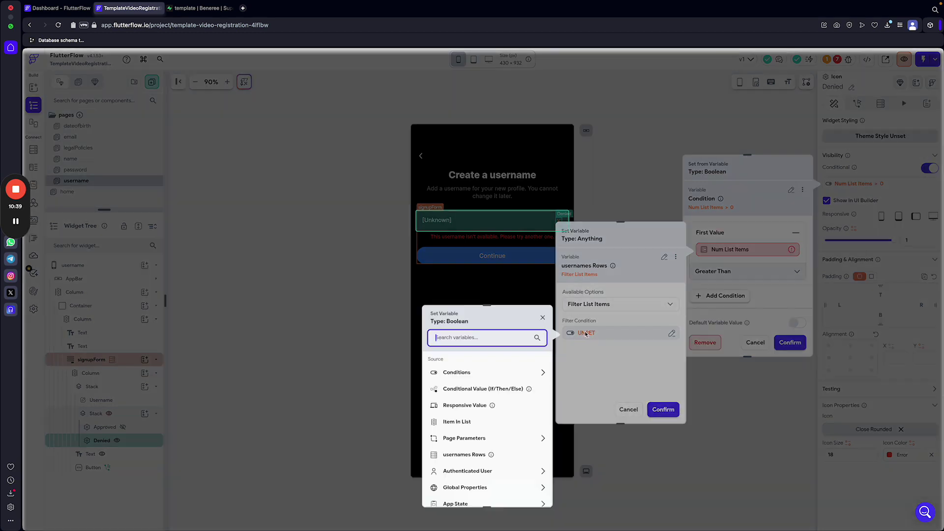
left_click(465, 376)
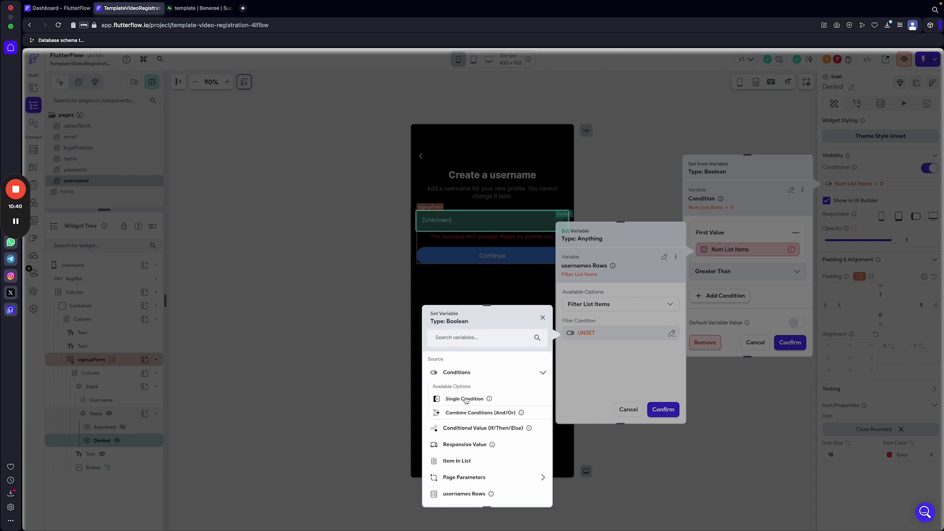
left_click(465, 399)
left_click(474, 384)
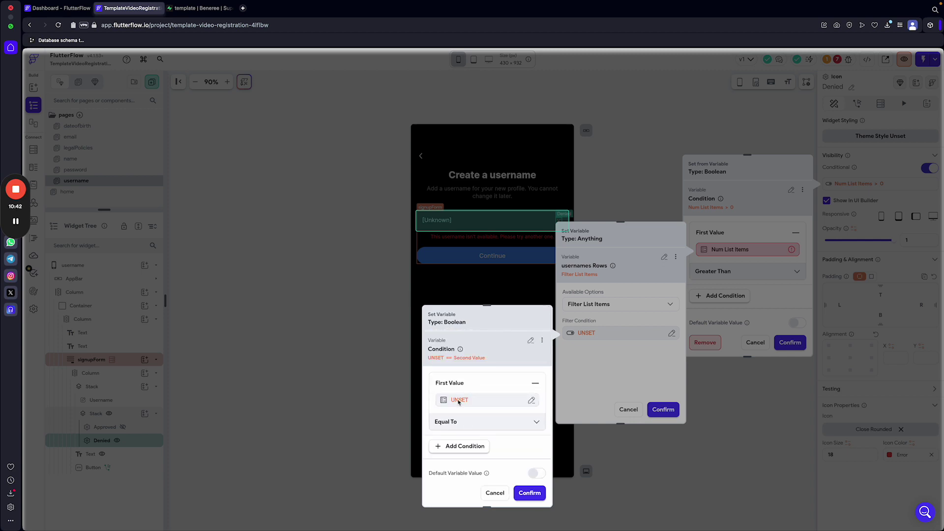
Set the first value of the Denied icon's filter condition to Item in List, getting the username row field.
left_click(454, 401)
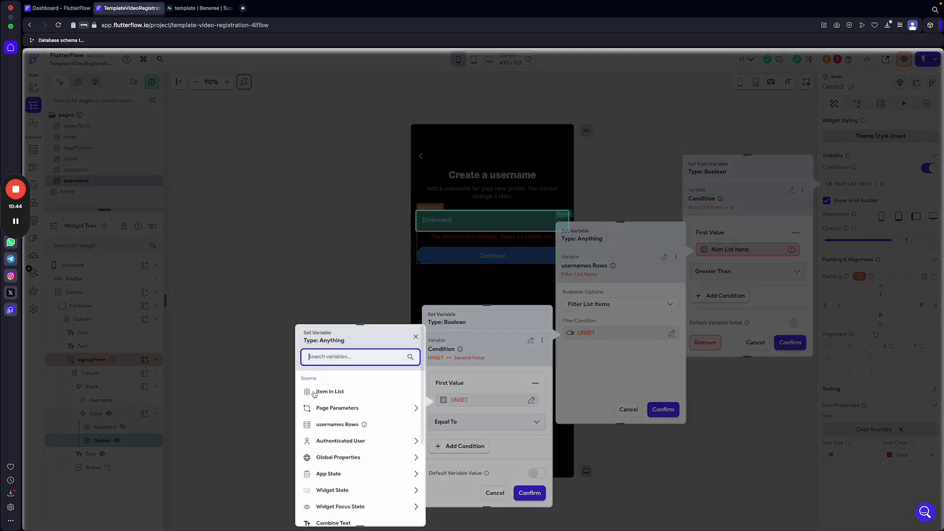
left_click(334, 392)
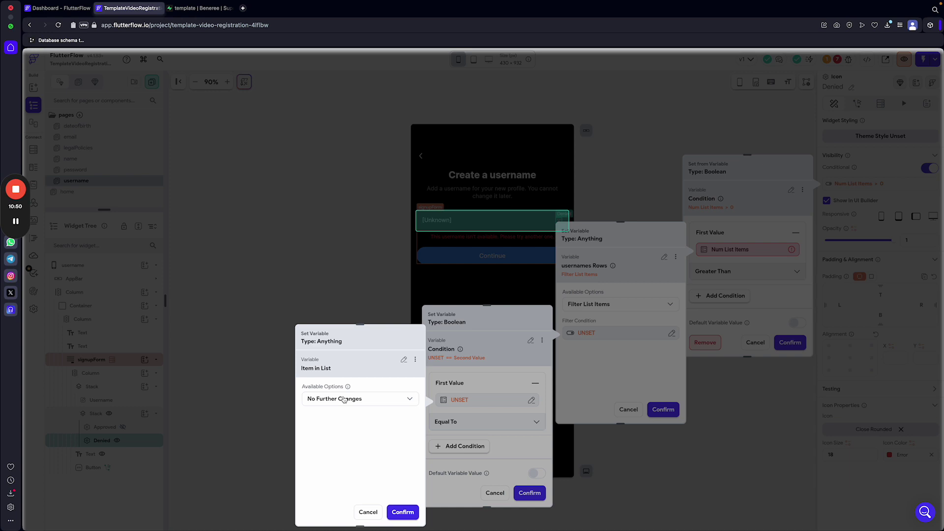
left_click(346, 399)
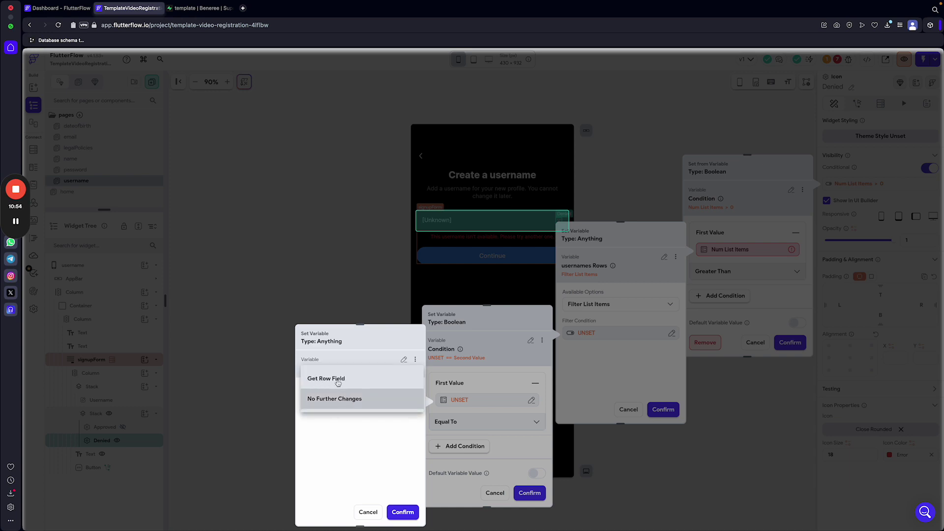
left_click(332, 383)
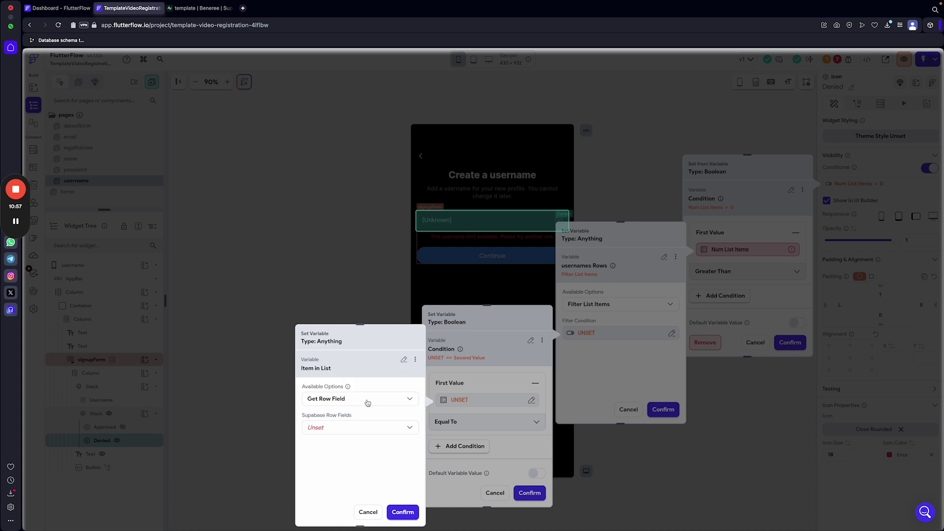
left_click(336, 430)
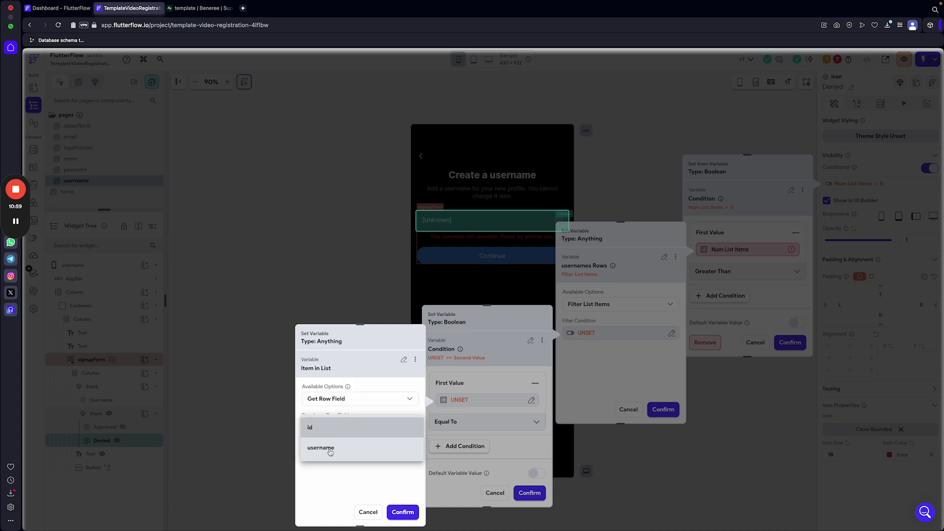
left_click(329, 449)
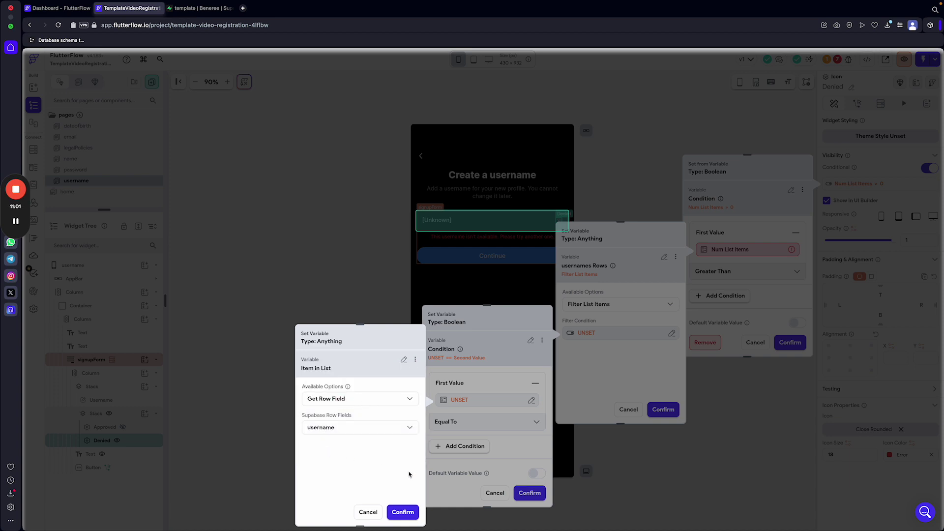
left_click(415, 512)
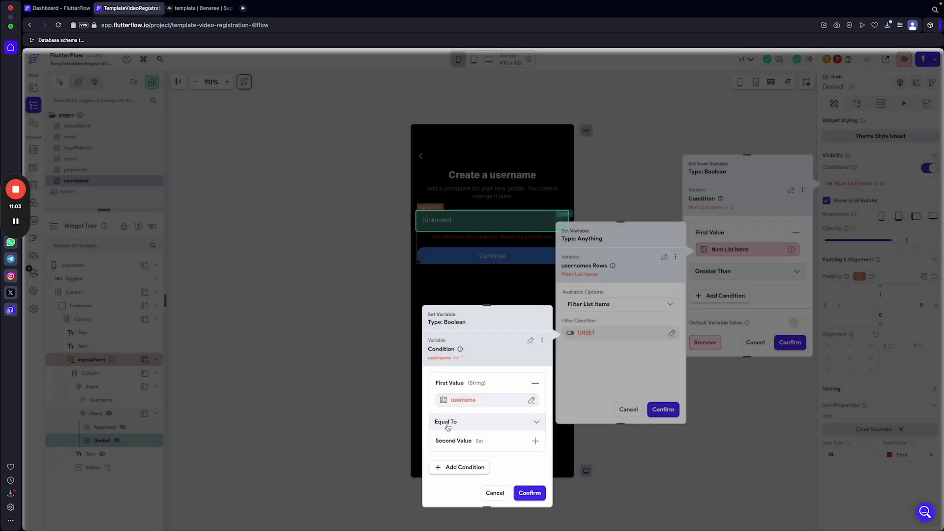
Set the filter condition's second value to the Username widget state with Equal To, and save the Denied icon's filter.
left_click(479, 442)
left_click(454, 454)
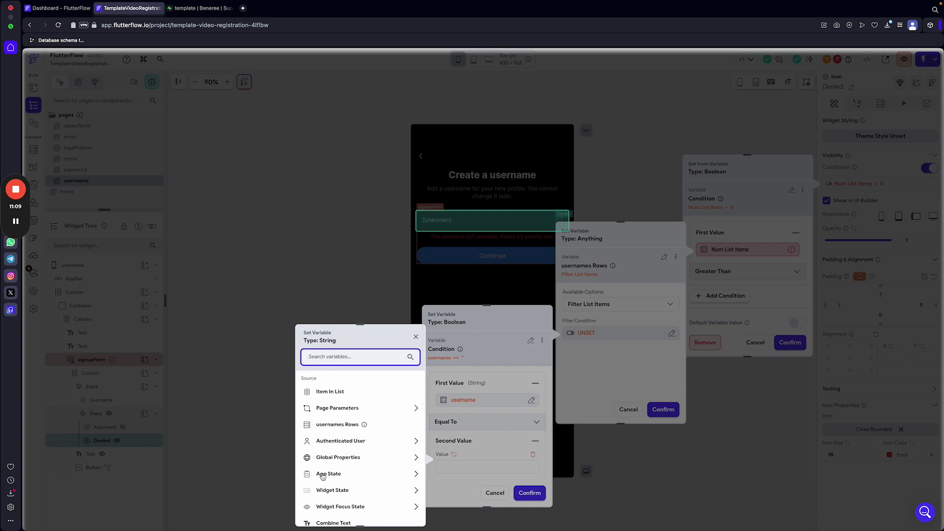
left_click(329, 491)
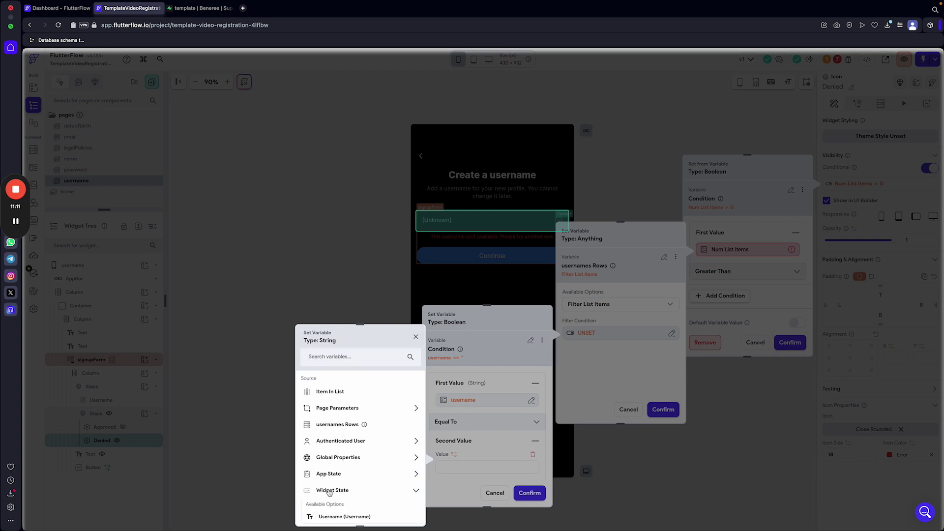
left_click(344, 516)
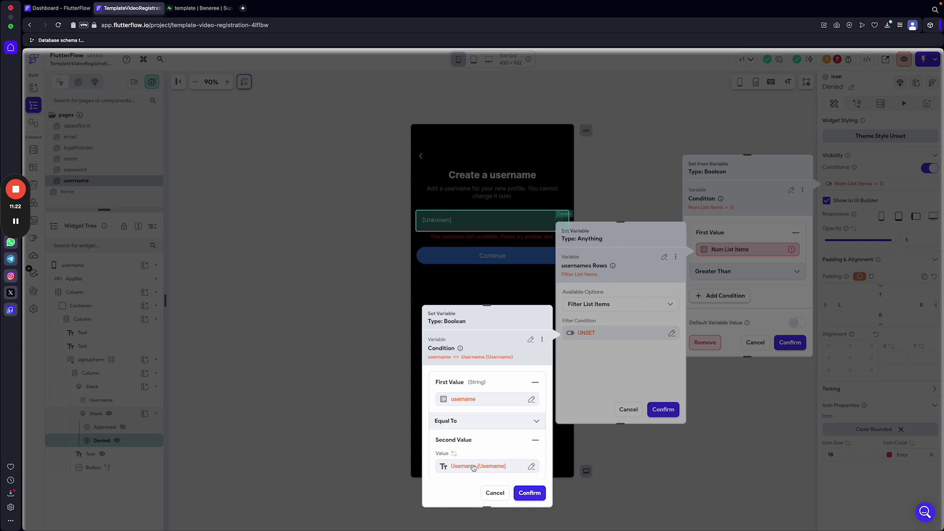
left_click(529, 493)
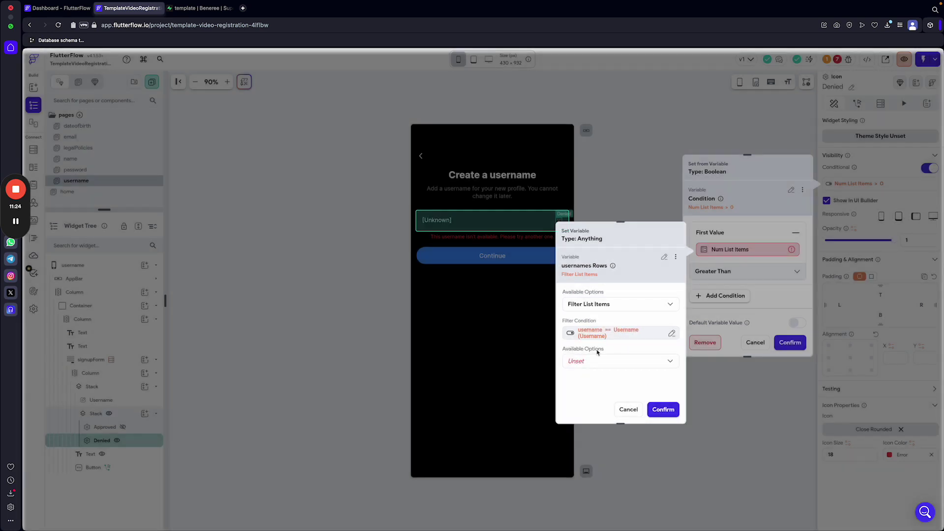
Take the Number of Items from the filtered usernames list and save the Denied icon's visibility condition as greater than 0.
left_click(585, 363)
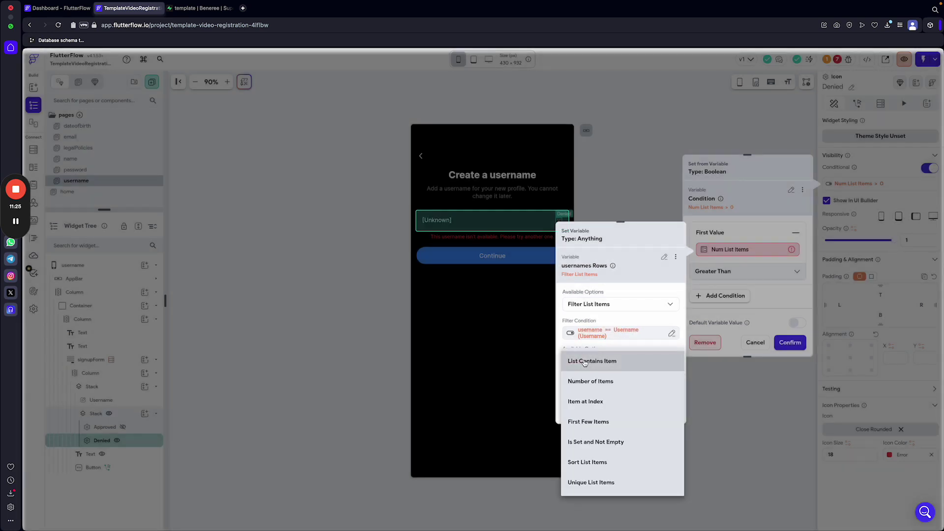
left_click(608, 384)
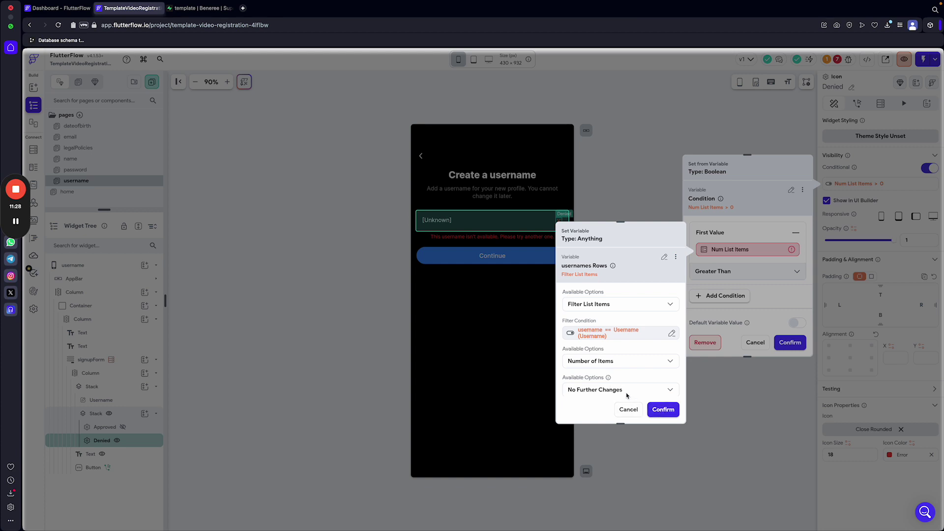
left_click(663, 409)
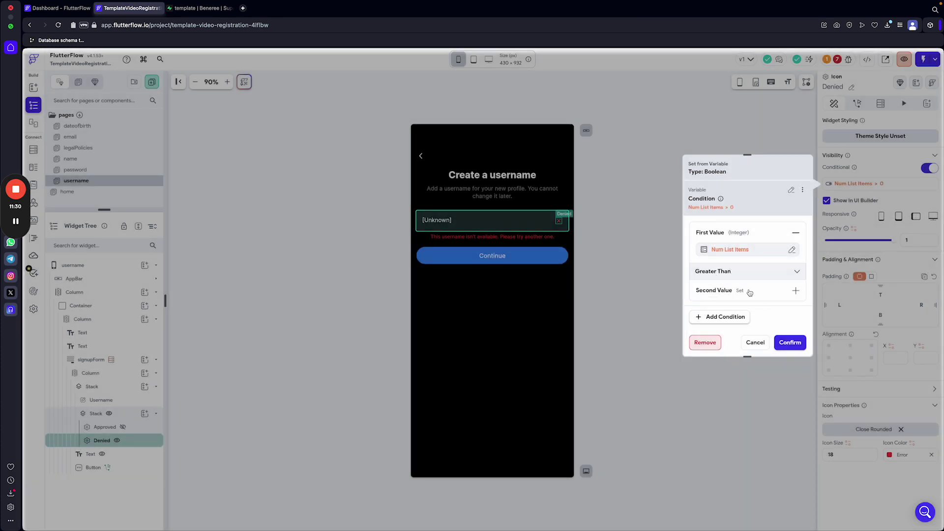
left_click(750, 292)
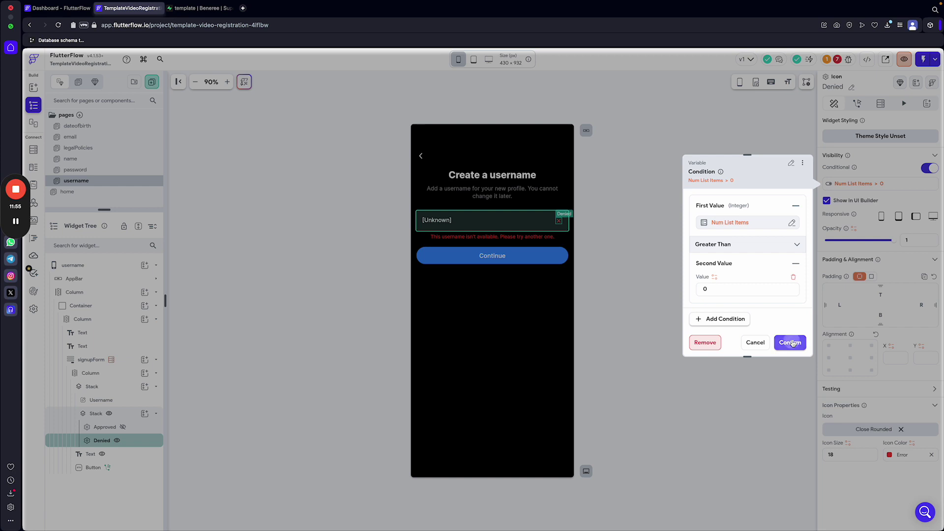
left_click(791, 342)
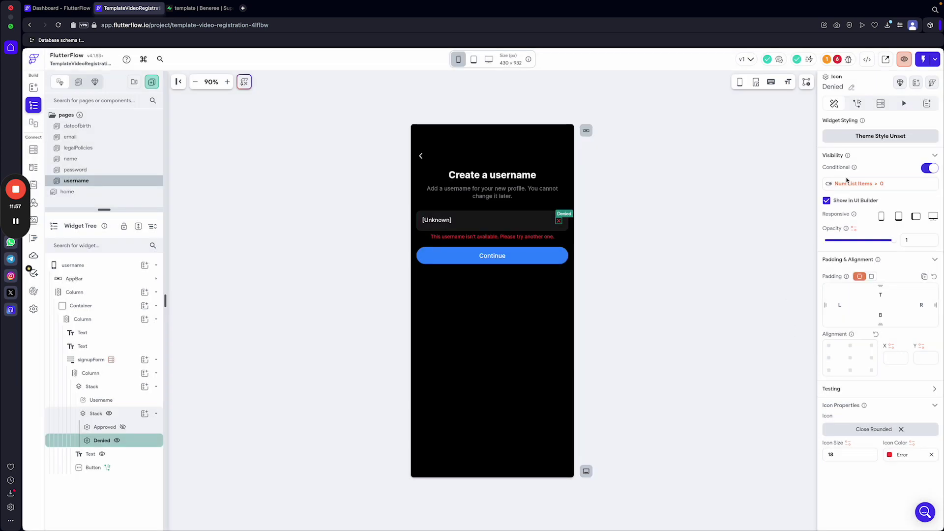
Hide the Denied icon in the UI builder and show the Approved icon instead.
left_click(826, 200)
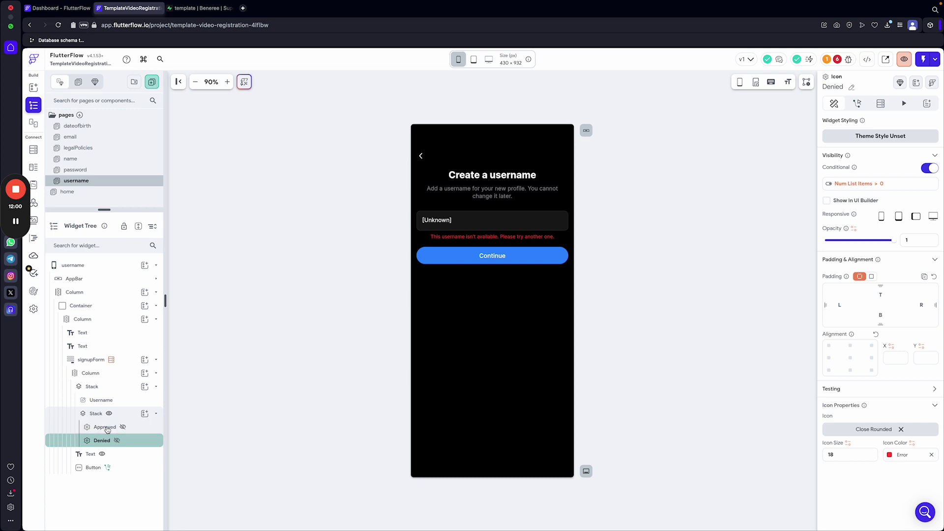
left_click(105, 428)
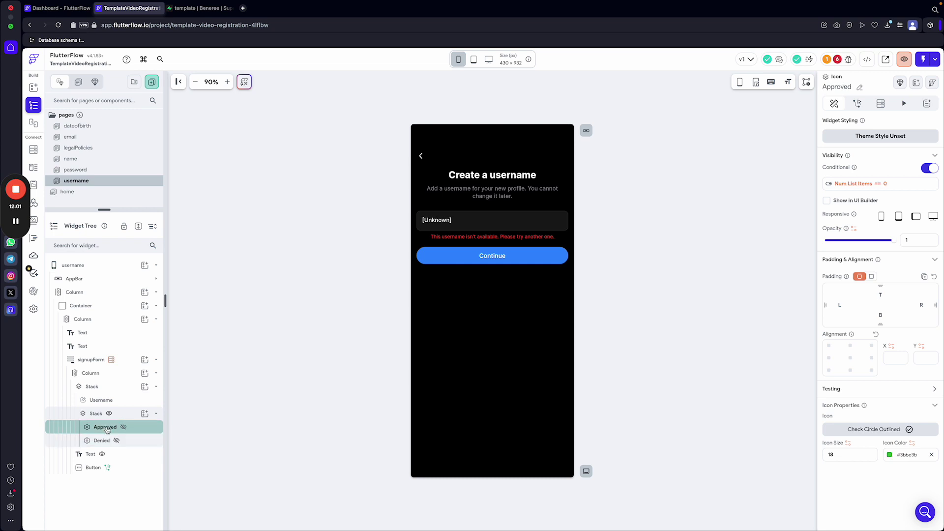
left_click(827, 201)
In the Approved icon's visibility condition, set the first value's source to usernames Rows with the Filter List Items option.
left_click(858, 187)
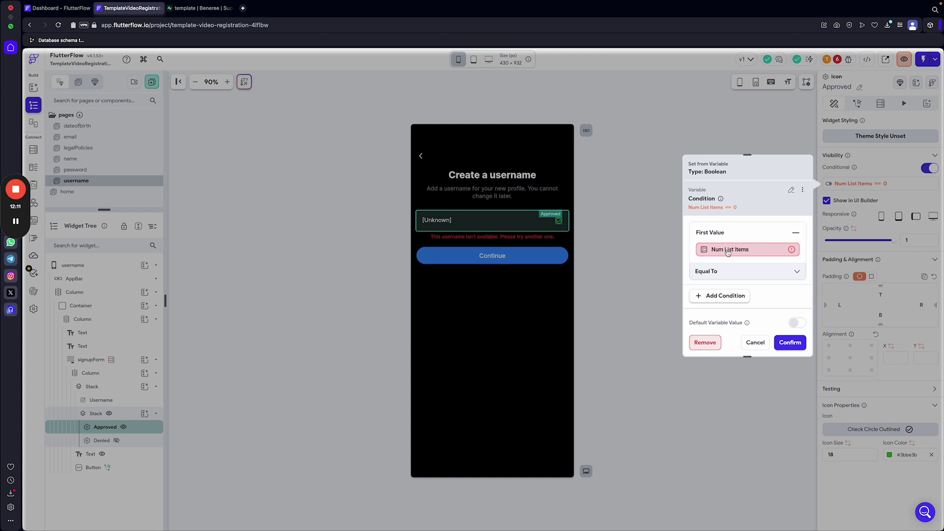
left_click(729, 252)
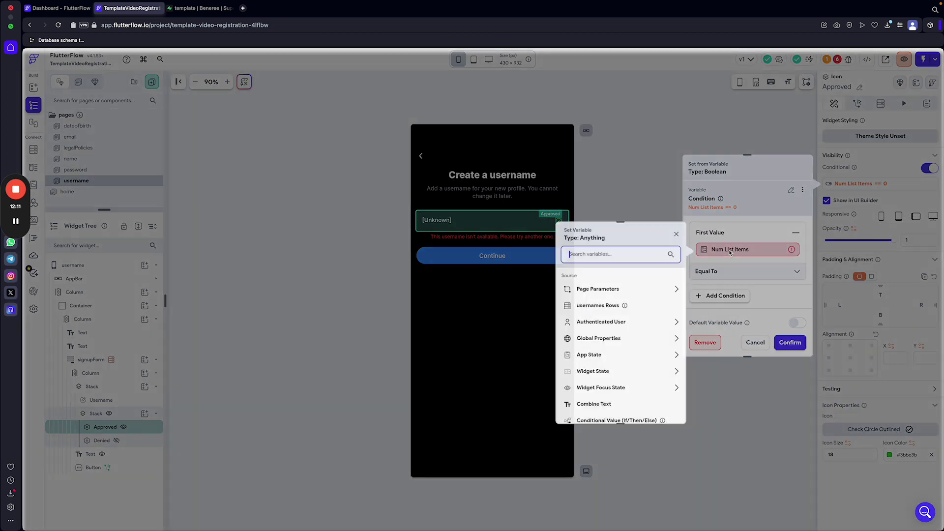
left_click(602, 307)
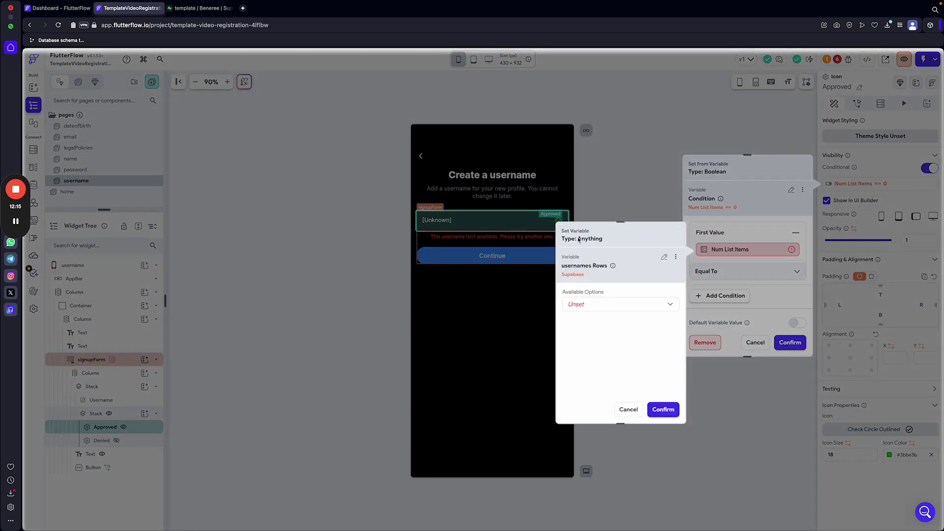
left_click(579, 304)
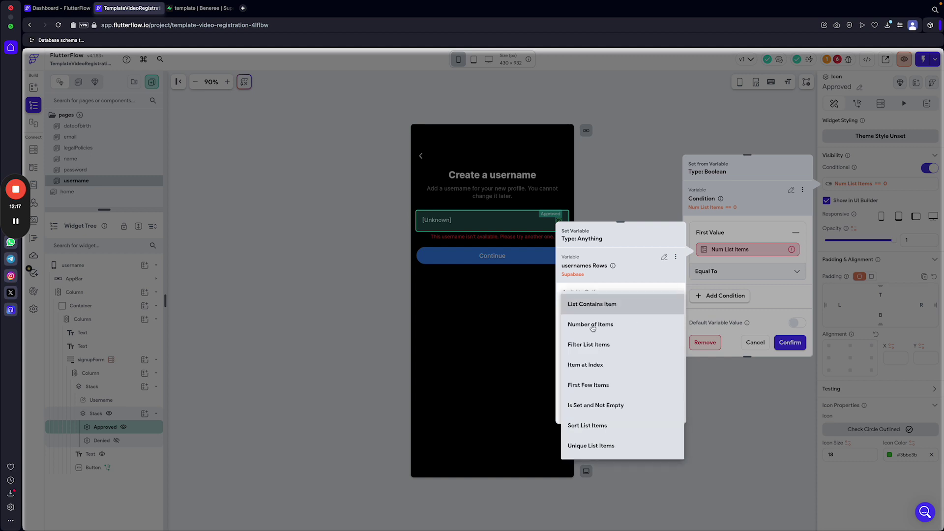
left_click(590, 344)
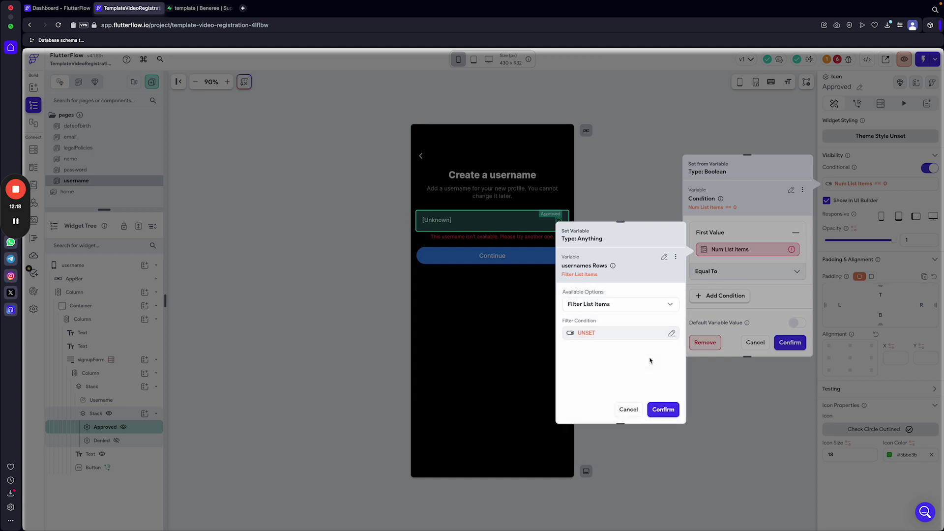
Add a single condition as the filter condition on usernames Rows for the Approved icon.
left_click(590, 336)
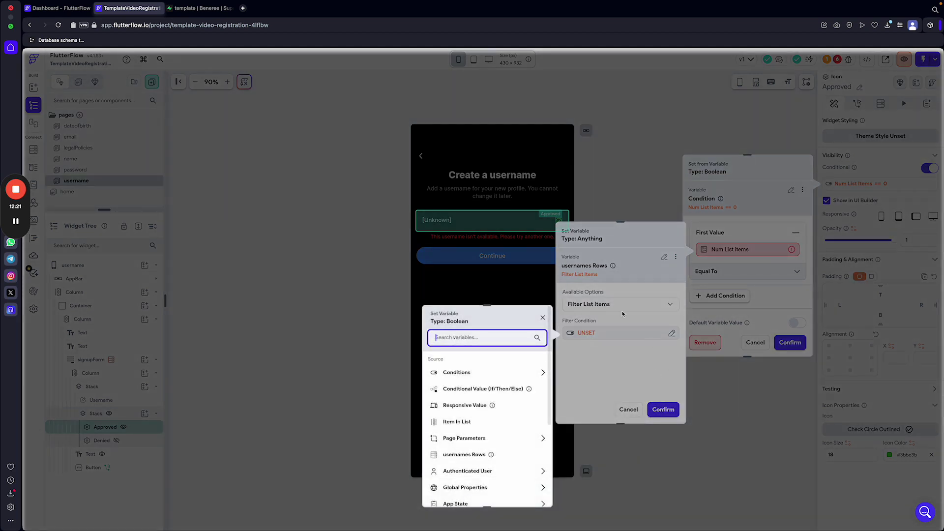
left_click(457, 374)
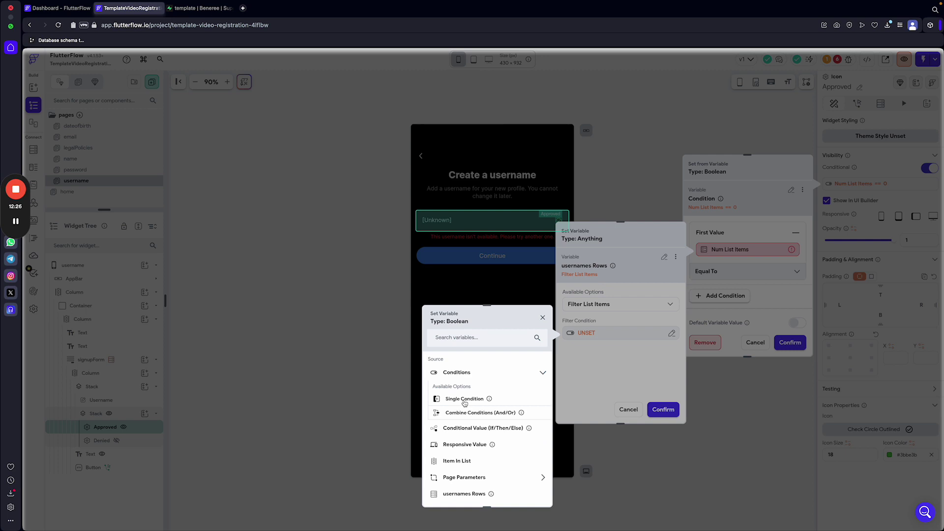
left_click(465, 402)
left_click(474, 385)
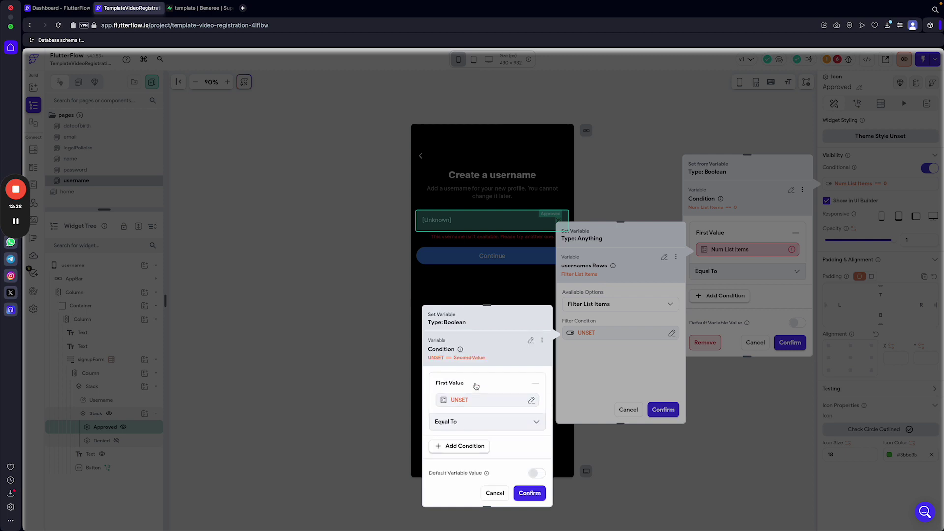
Set the first value of the Approved icon's filter condition to Item in List, getting the username row field.
left_click(459, 400)
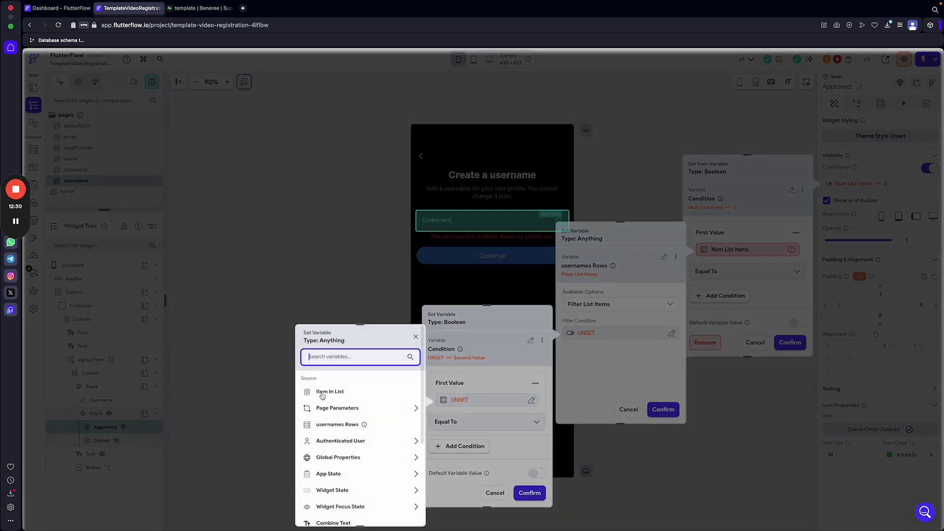
left_click(323, 394)
left_click(359, 407)
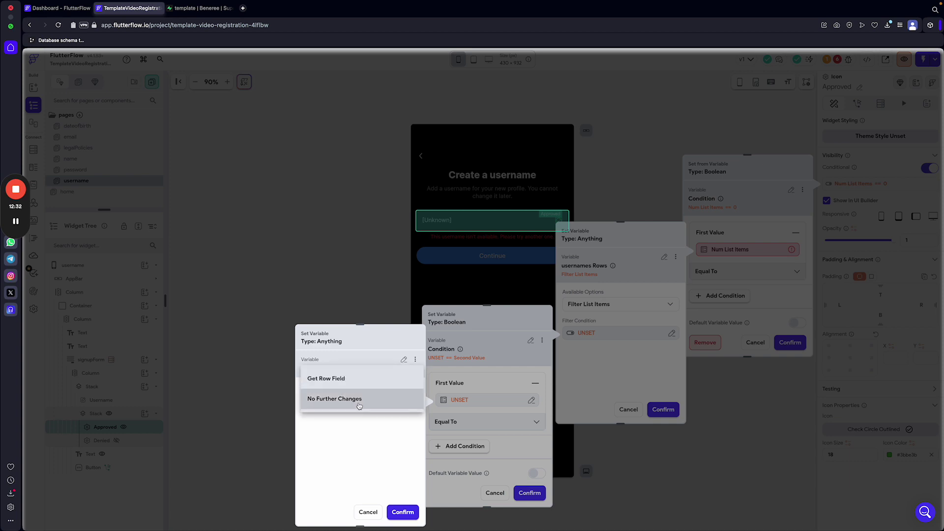
left_click(346, 382)
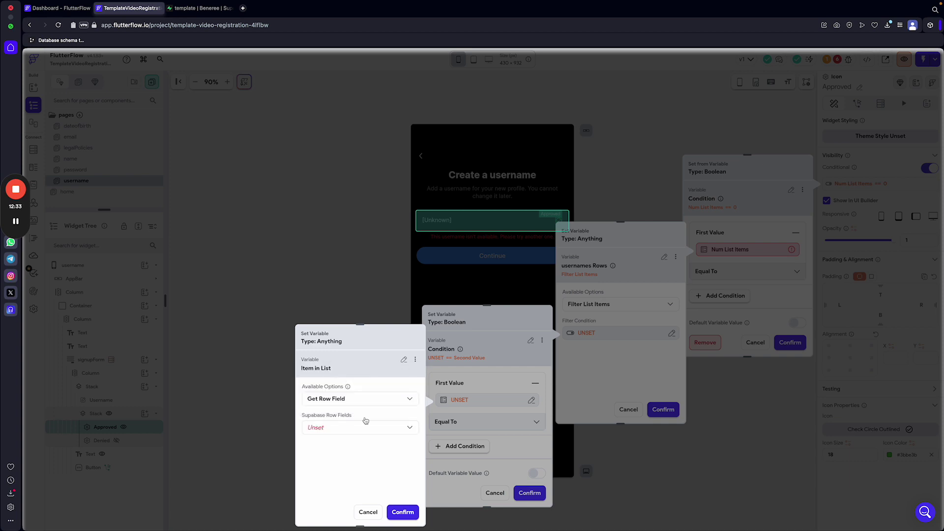
left_click(330, 427)
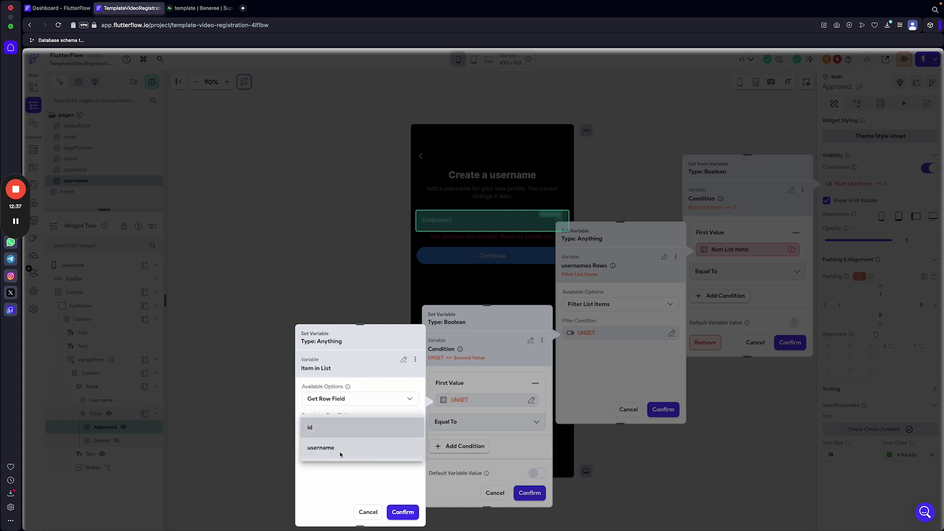
left_click(321, 448)
left_click(403, 511)
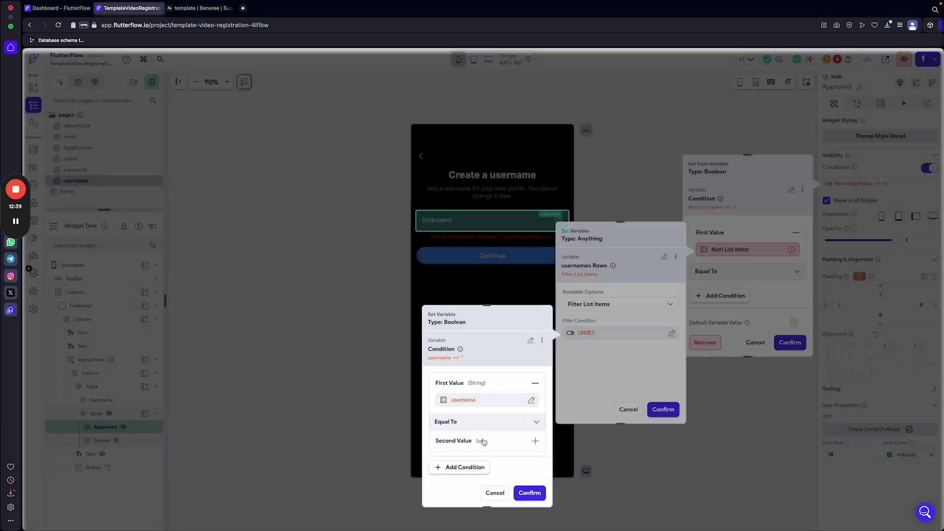
Set the second value of the Approved icon's filter condition to the Username widget state and confirm the condition.
left_click(484, 441)
left_click(456, 455)
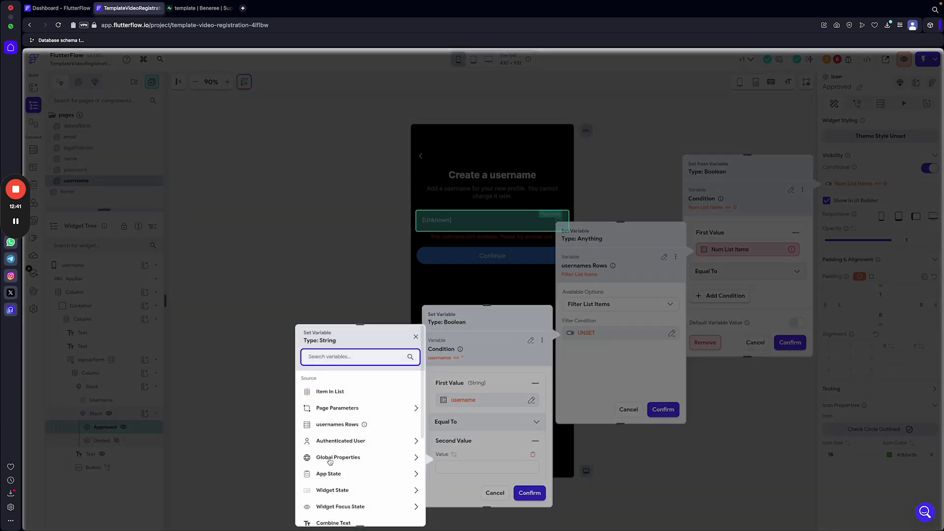
left_click(332, 491)
scroll(343, 510, "down", 1)
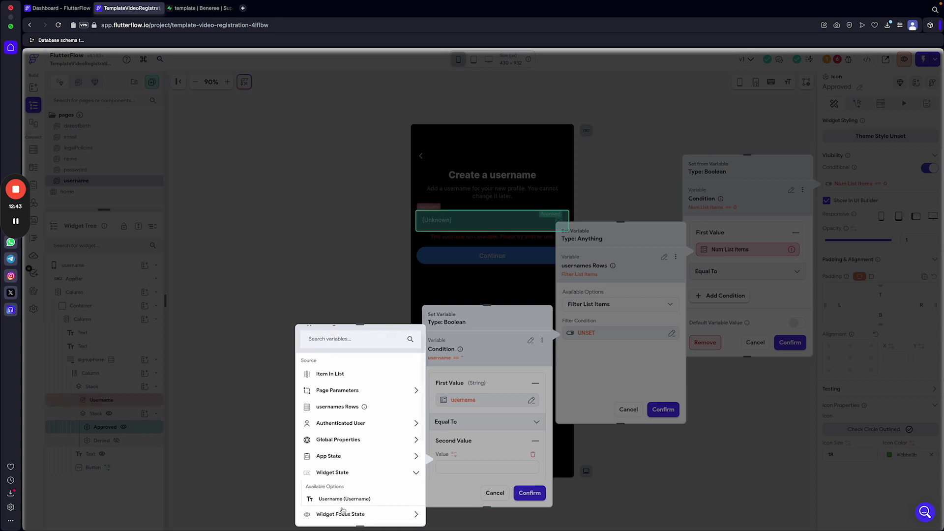
scroll(343, 510, "down", 1)
left_click(345, 456)
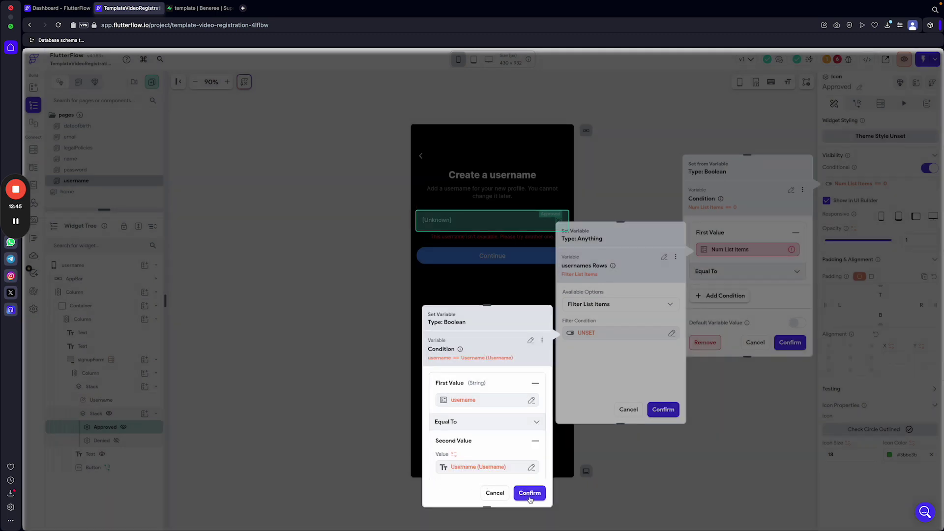
left_click(529, 493)
Apply Number of Items to the Approved icon's filtered usernames rows and confirm its visibility condition.
left_click(581, 362)
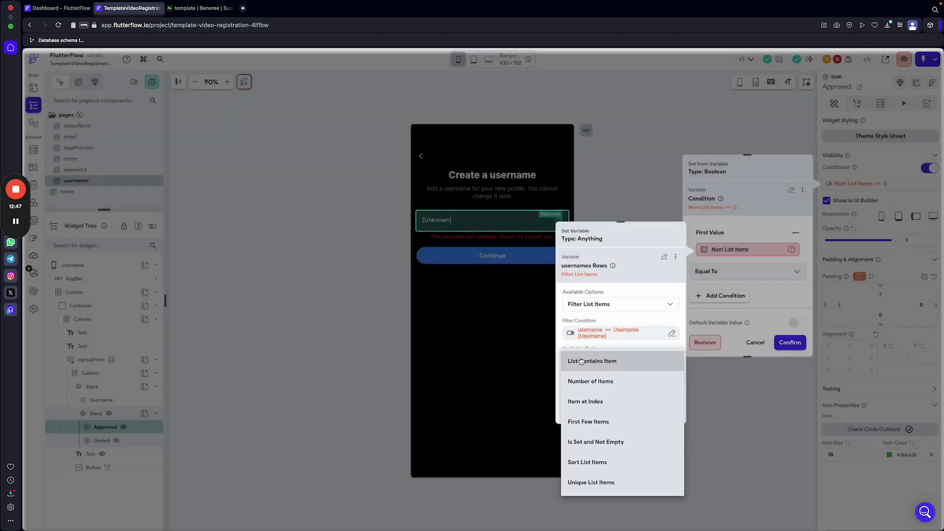
left_click(591, 383)
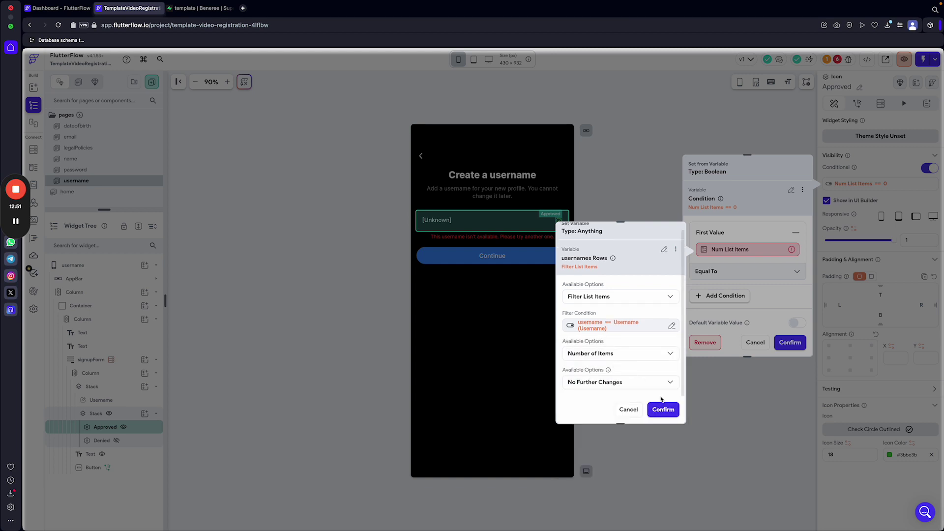
left_click(663, 409)
left_click(718, 275)
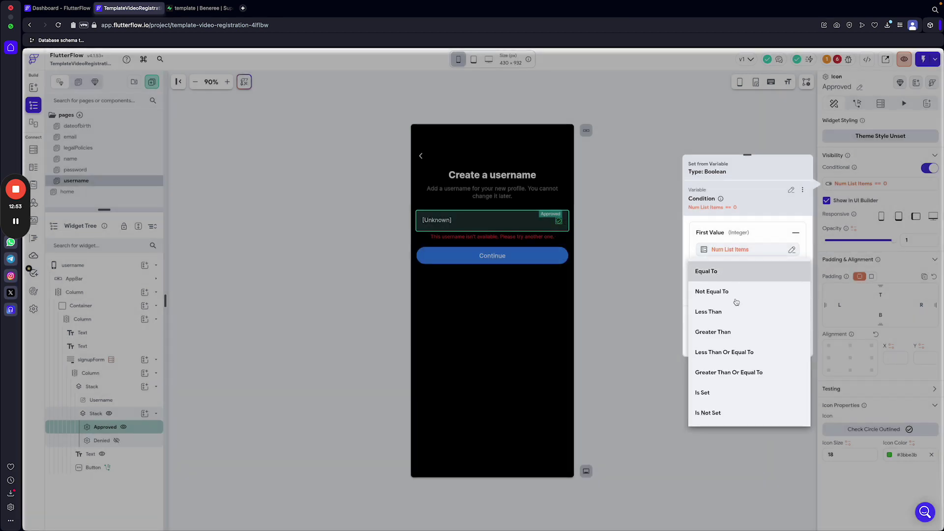
left_click(694, 260)
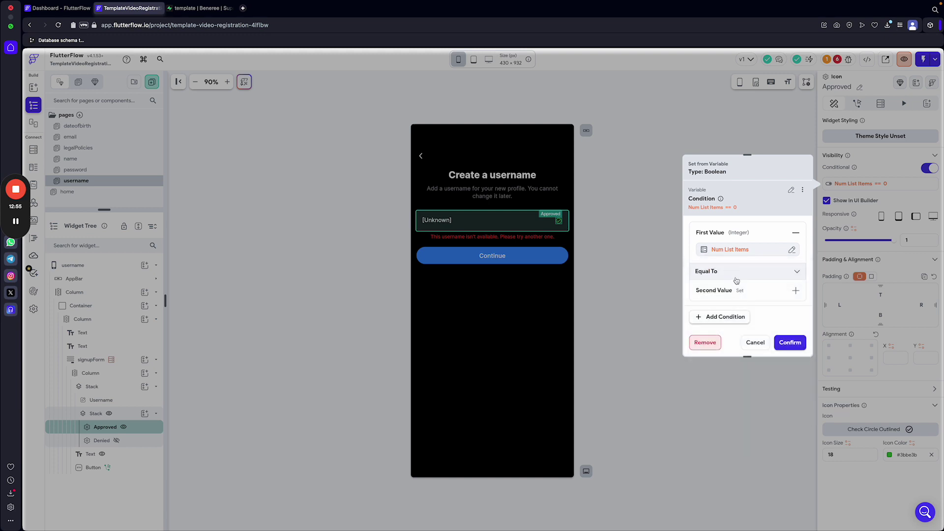
left_click(791, 343)
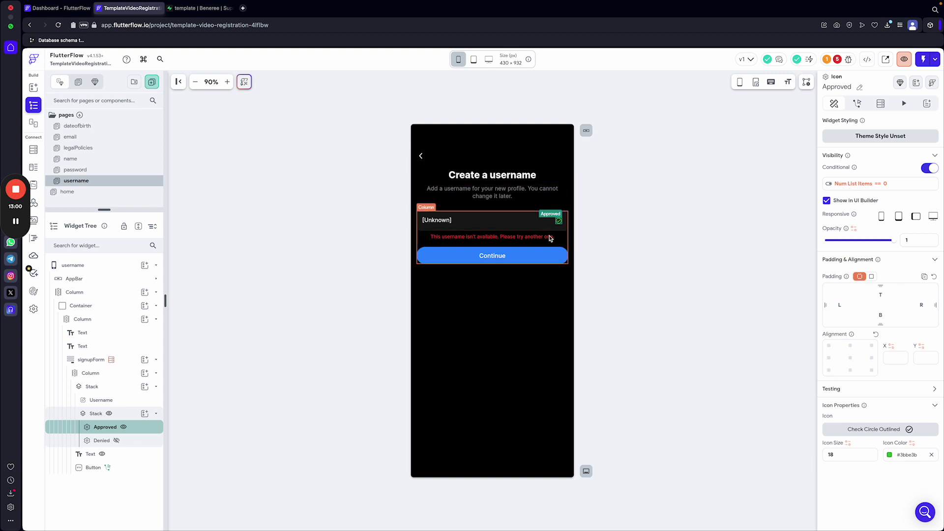
In the Continue button's disable condition, apply the Filter List Items option to the first value's usernames Rows.
left_click(484, 258)
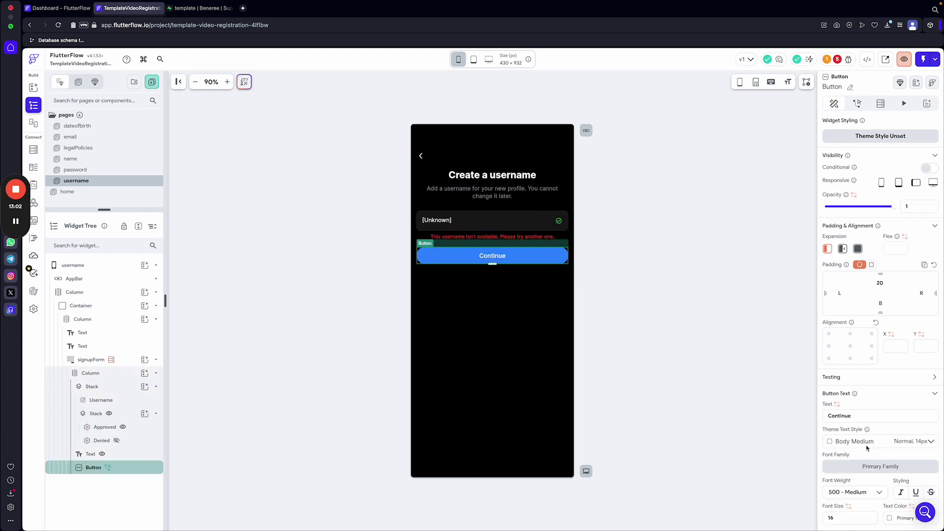
scroll(920, 459, "down", 5)
scroll(921, 459, "down", 3)
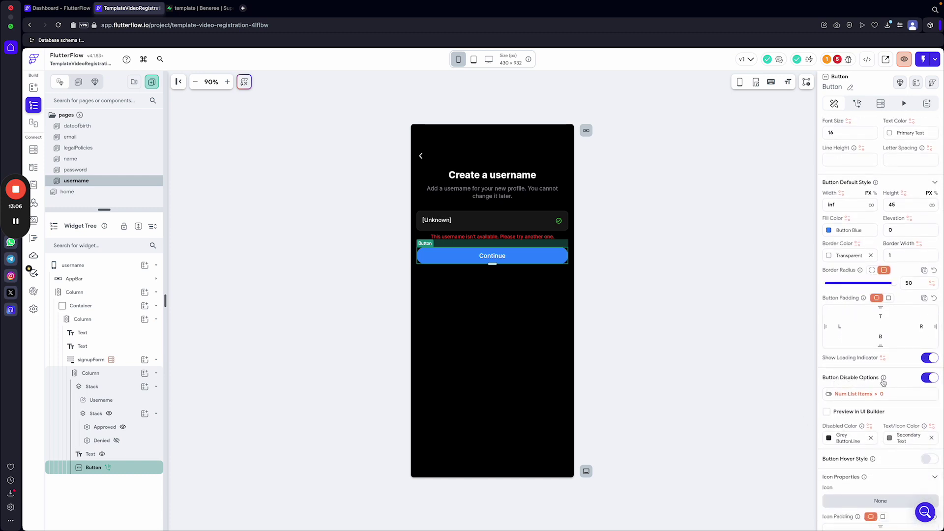
mouse_move(883, 378)
left_click(869, 395)
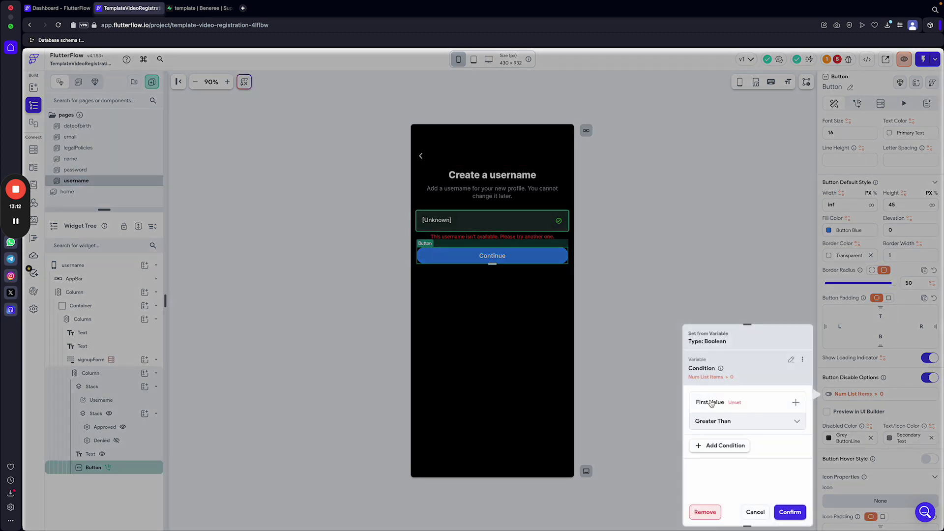
left_click(733, 403)
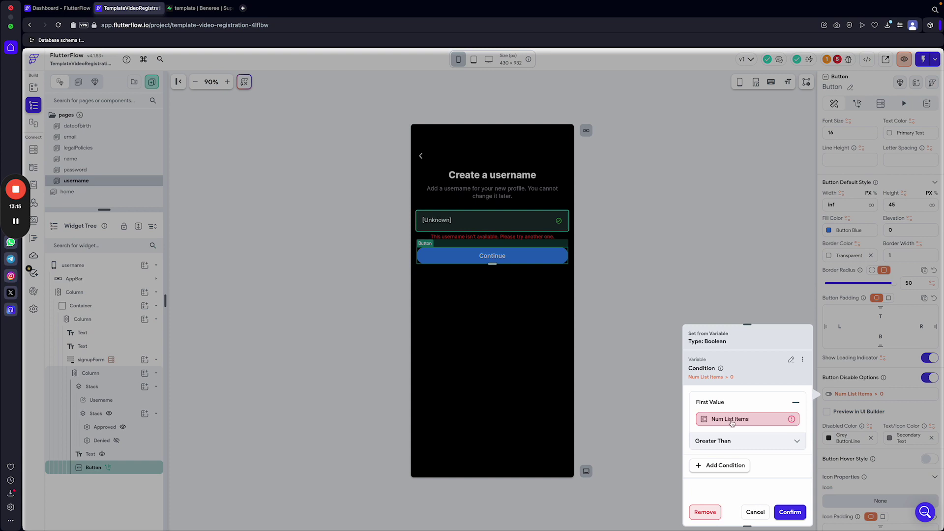
left_click(732, 422)
left_click(585, 408)
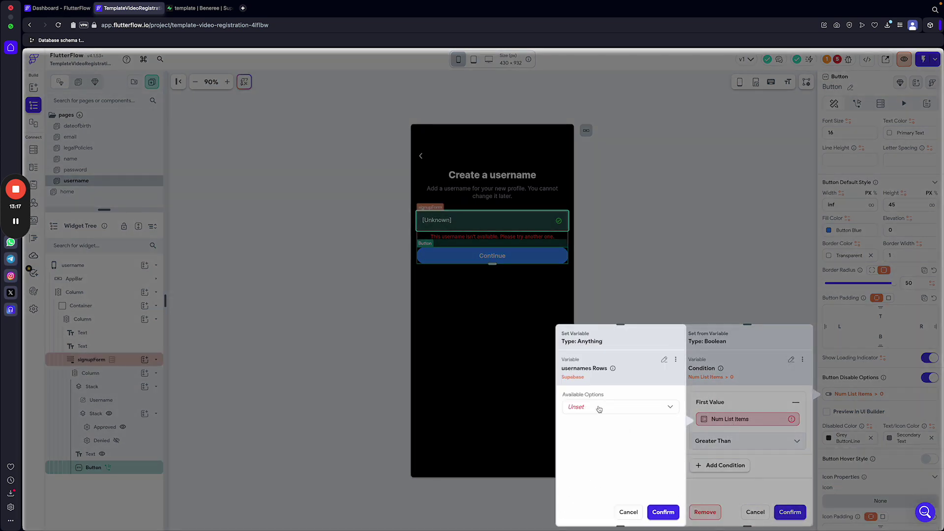
left_click(581, 409)
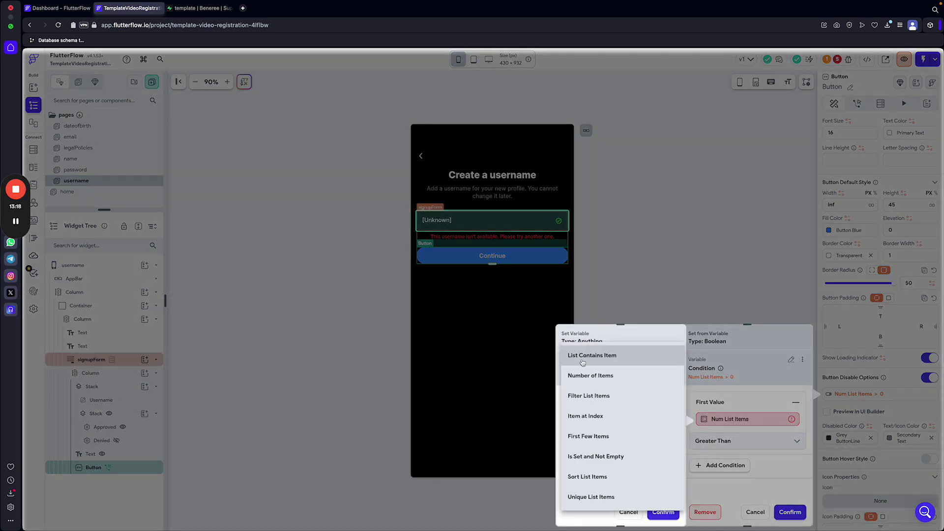
left_click(591, 398)
Add a single condition as the filter condition on usernames Rows for the Continue button.
left_click(590, 436)
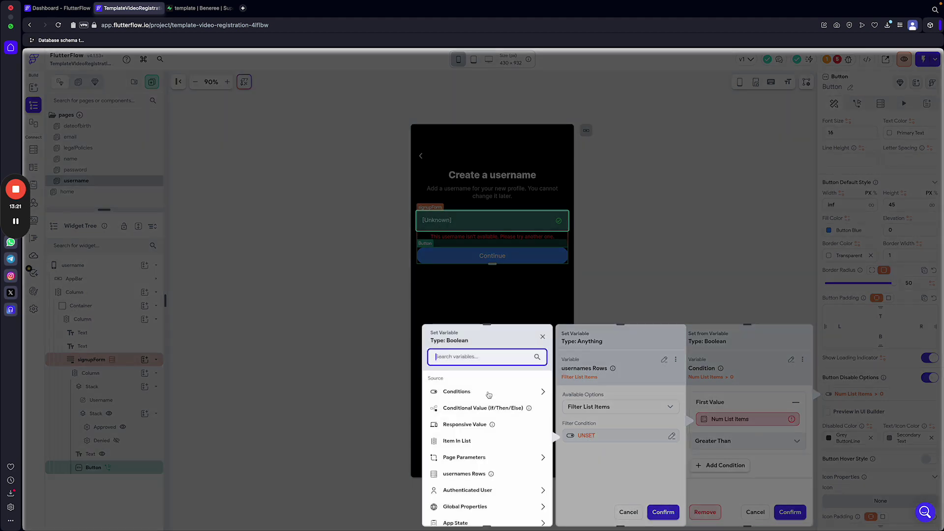
left_click(455, 392)
left_click(462, 418)
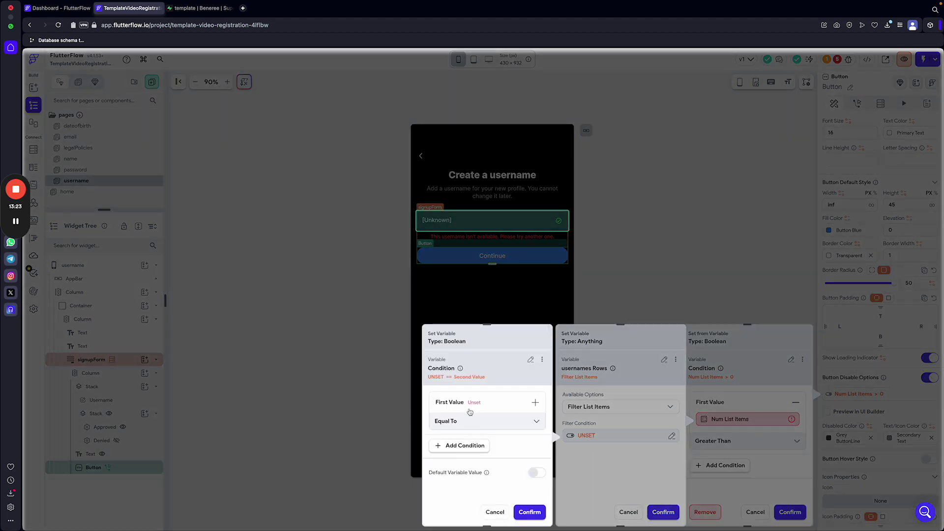
Set the first value of the Continue button's filter condition to Item in List, getting the username row field.
left_click(472, 417)
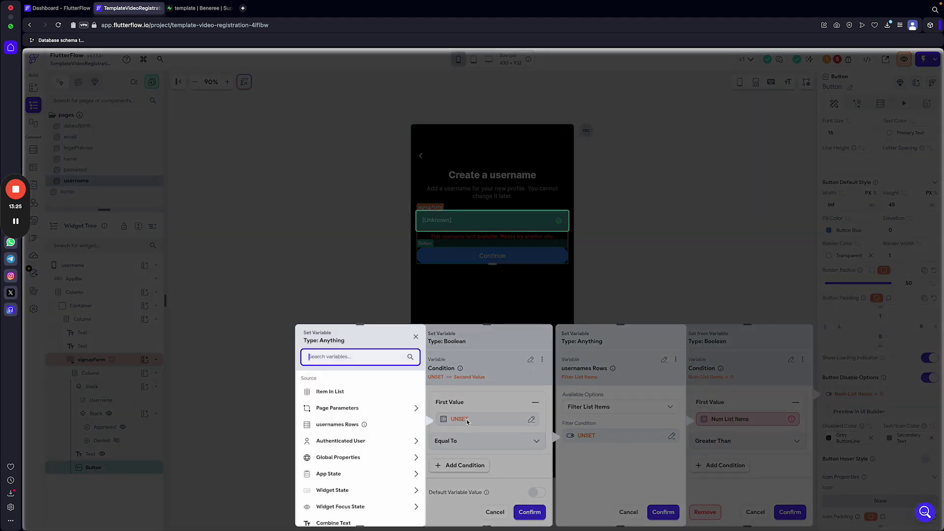
left_click(335, 393)
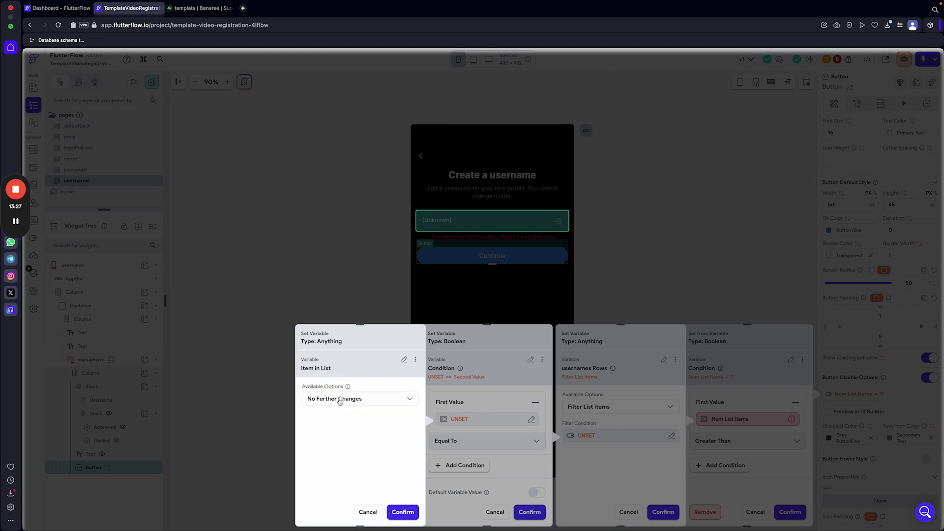
left_click(339, 400)
left_click(333, 382)
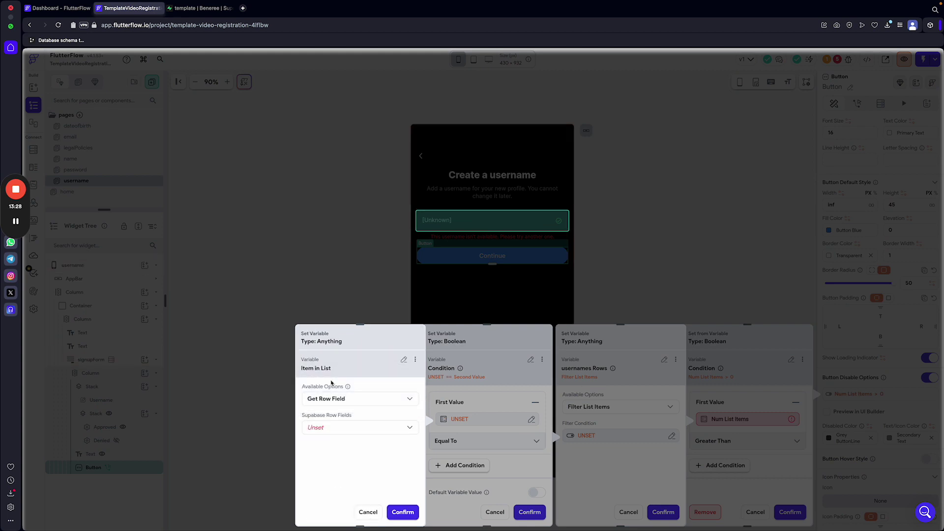
left_click(327, 429)
left_click(321, 448)
left_click(402, 512)
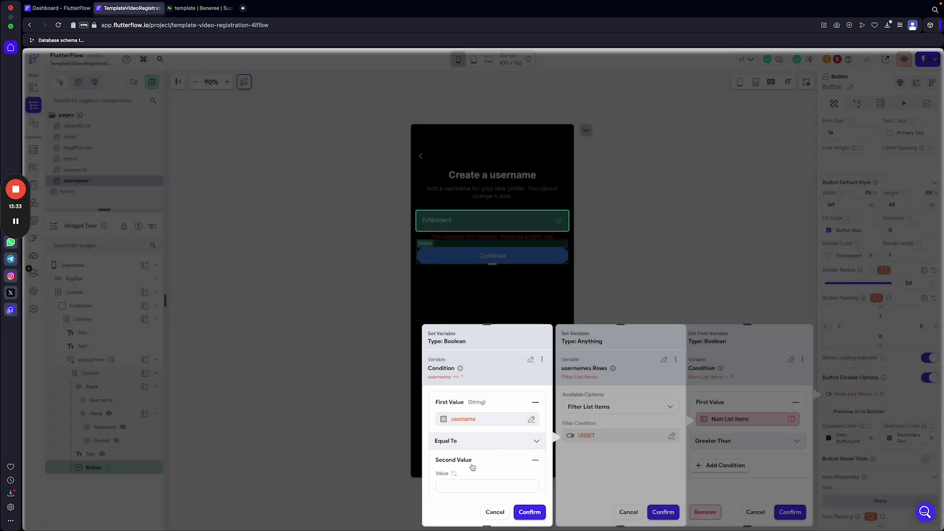
Set the second value of the Continue button's filter condition to the Username widget state and confirm the condition.
left_click(473, 462)
scroll(457, 432, "down", 1)
left_click(453, 417)
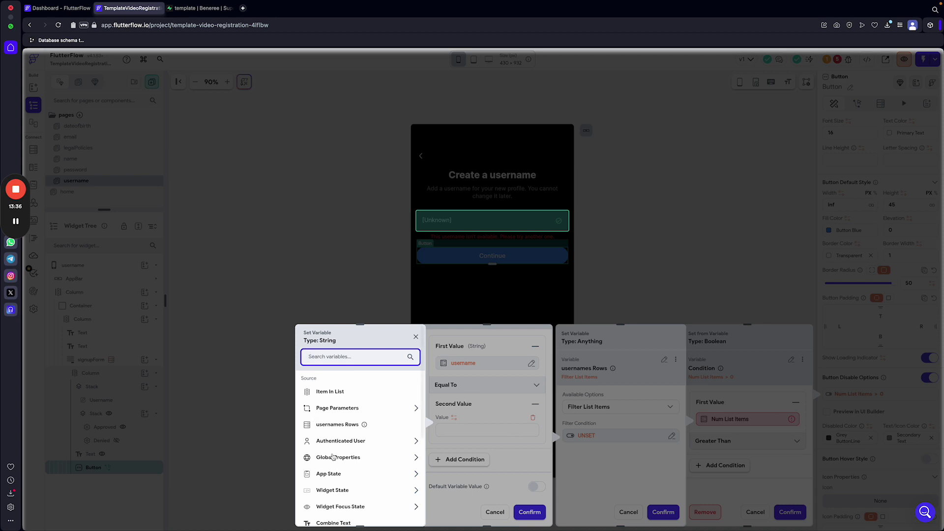
left_click(327, 492)
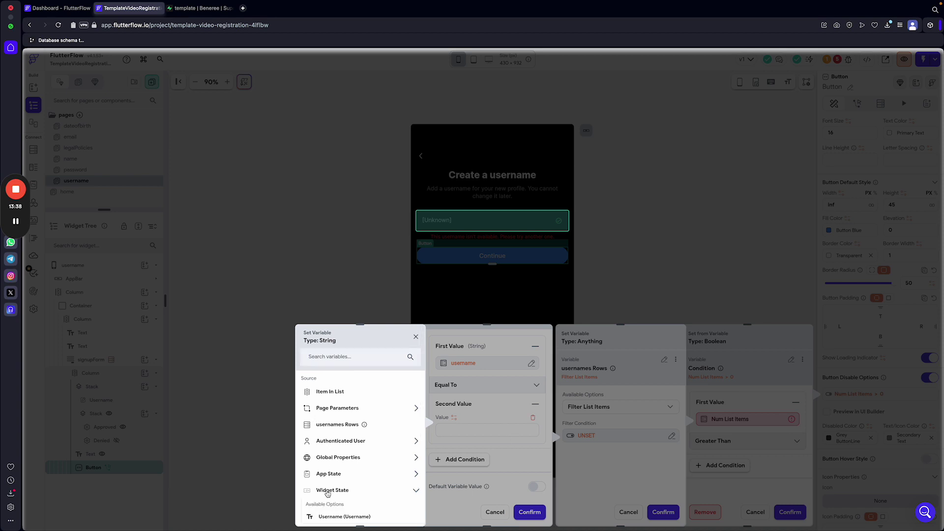
left_click(344, 518)
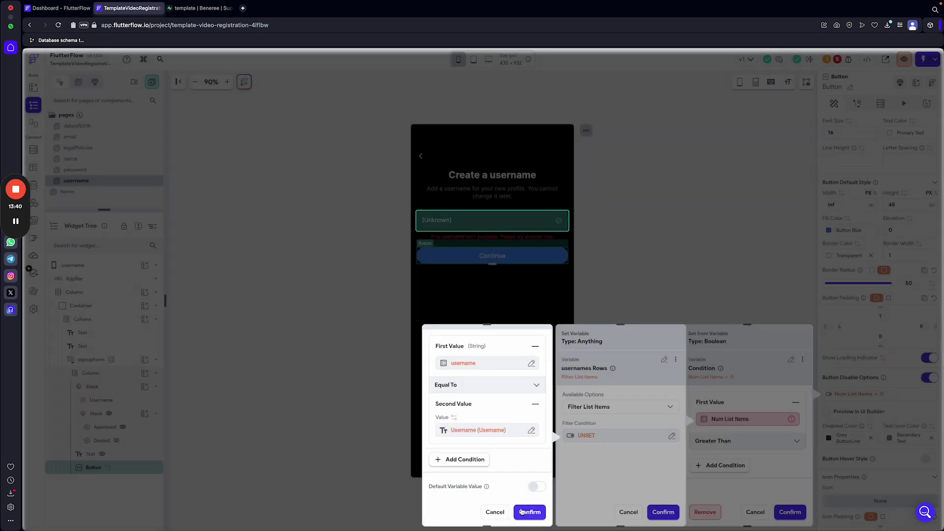
left_click(529, 512)
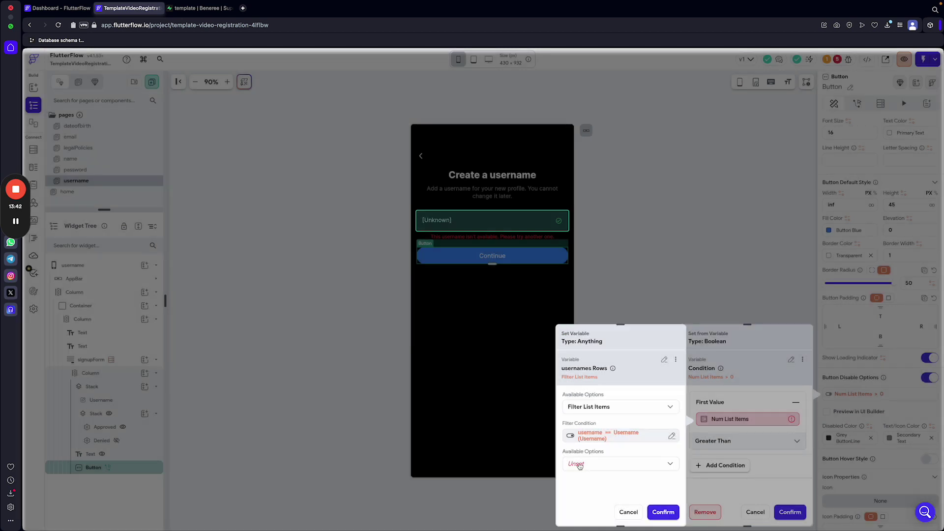
Apply Number of Items to the Continue button's filtered usernames rows and confirm its disable condition.
left_click(581, 465)
left_click(603, 397)
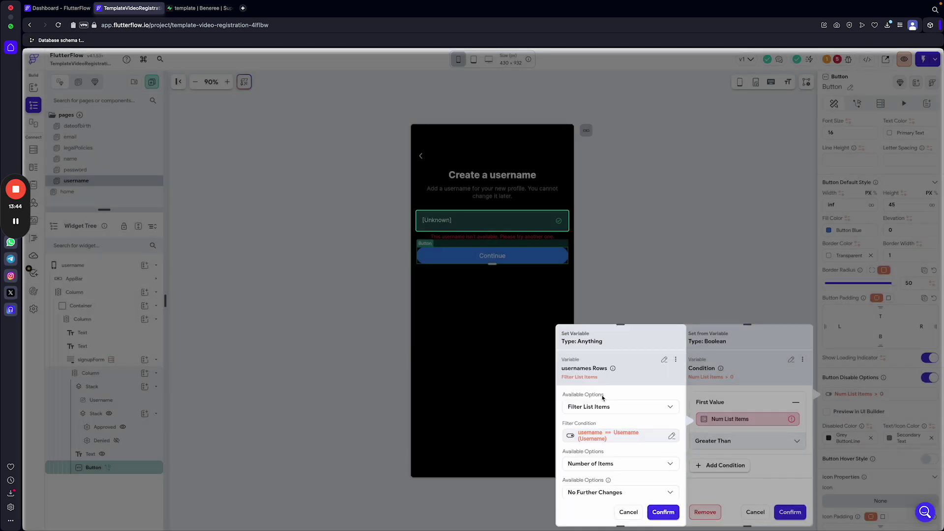
left_click(662, 512)
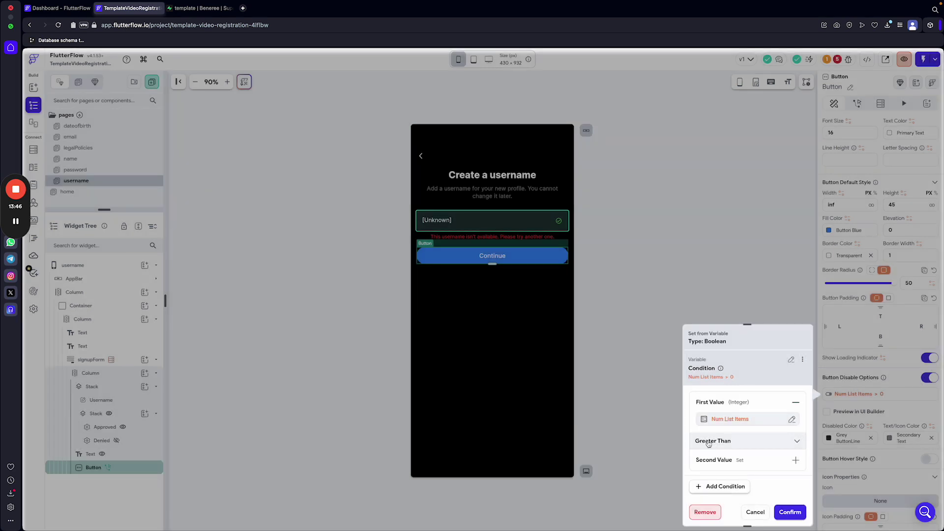
left_click(740, 461)
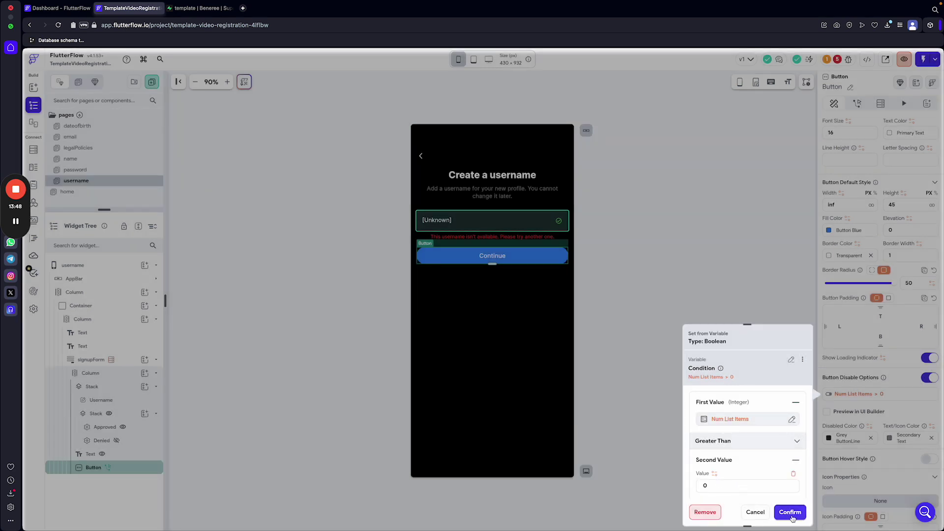
left_click(790, 514)
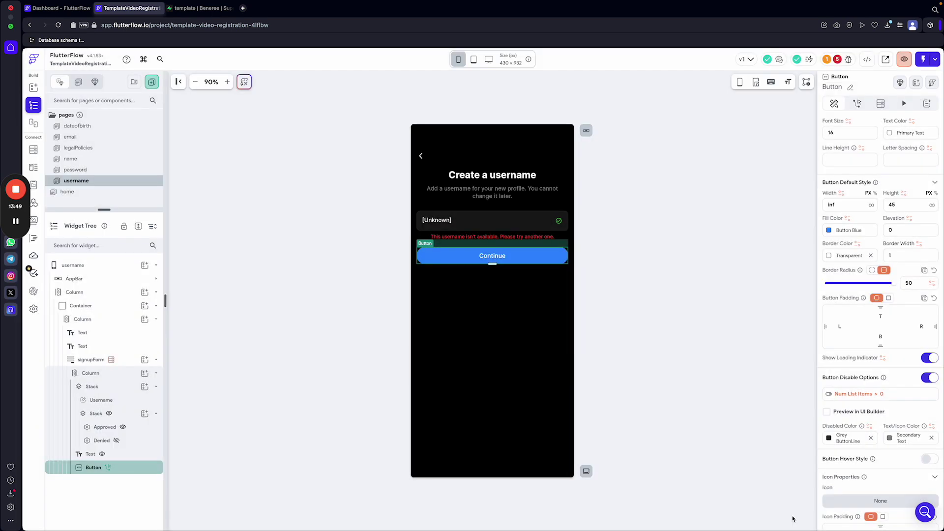
Review the project's errors and remove the App State variable from the Username text field's initial value.
left_click(742, 277)
left_click(837, 59)
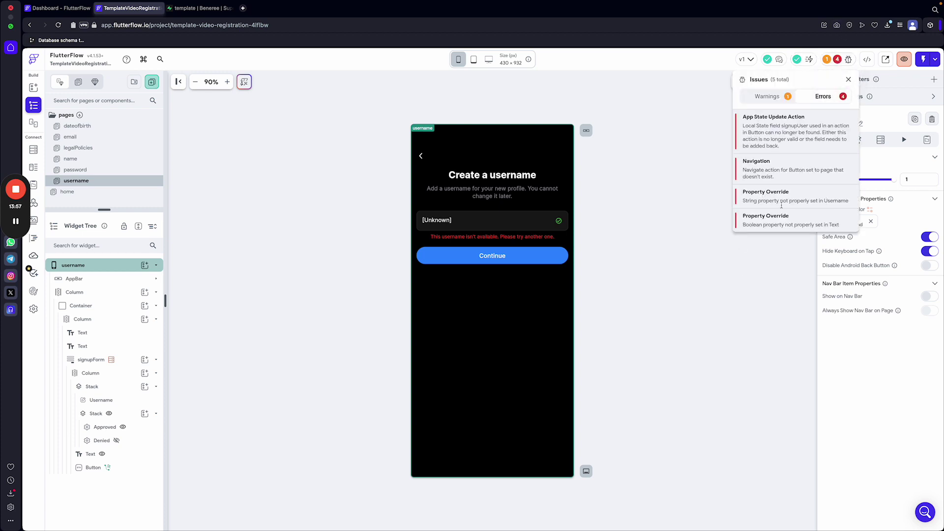
left_click(729, 260)
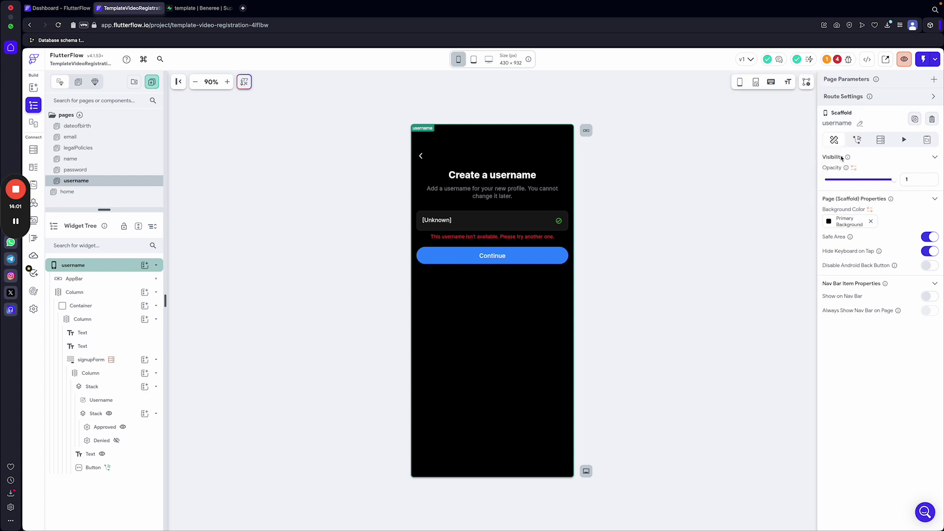
left_click(461, 222)
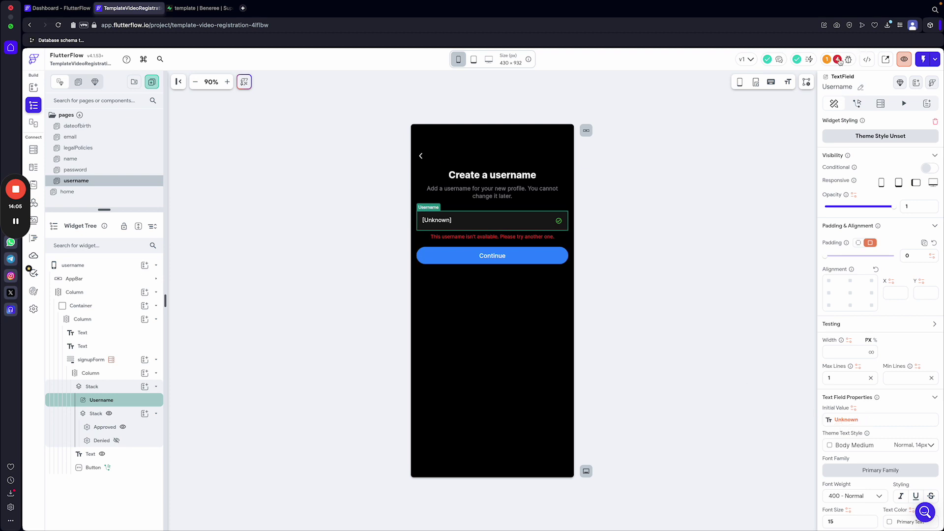
left_click(836, 59)
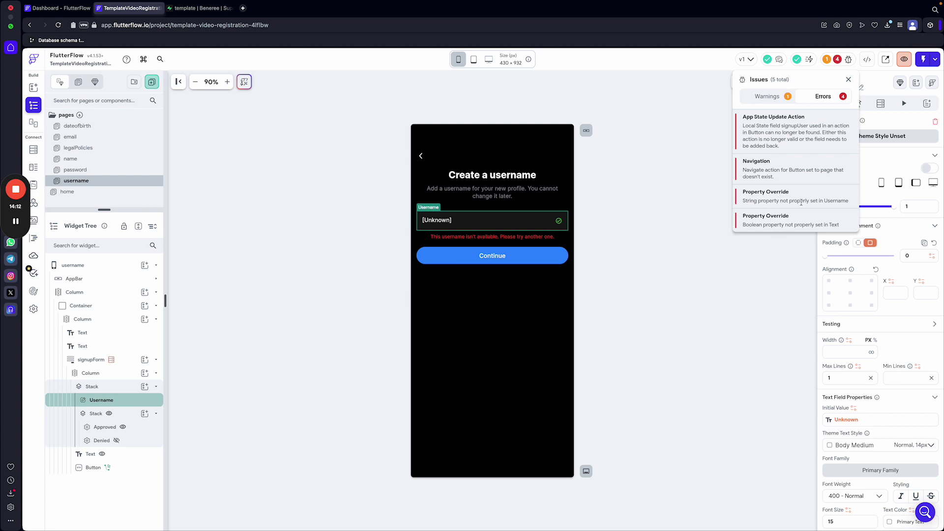
left_click(854, 421)
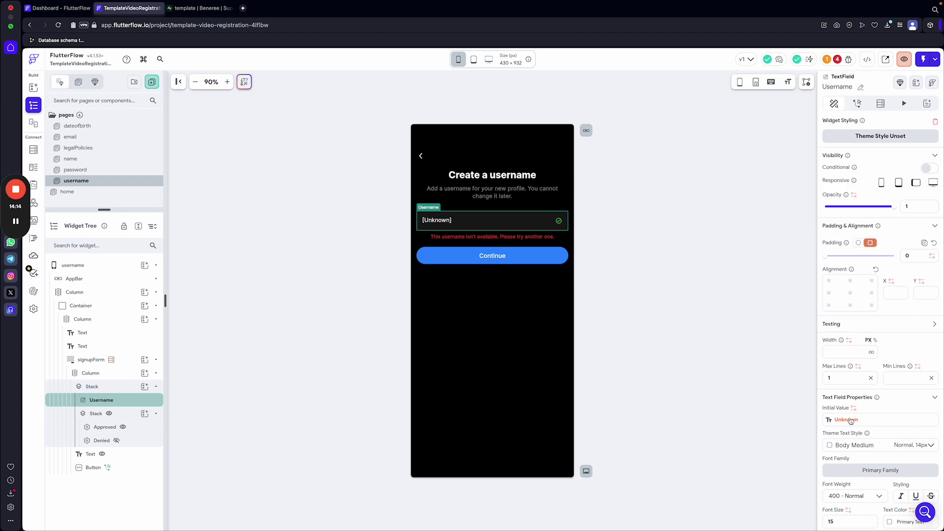
left_click(851, 421)
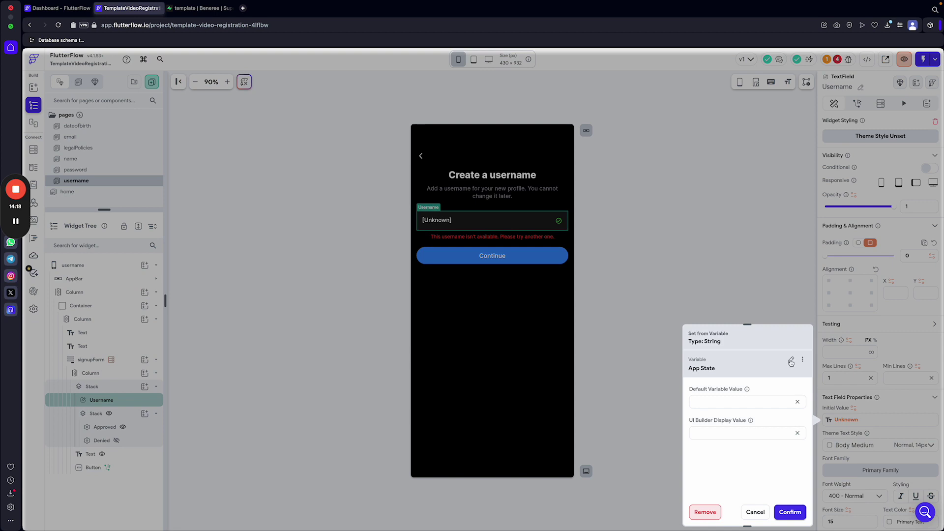
left_click(705, 512)
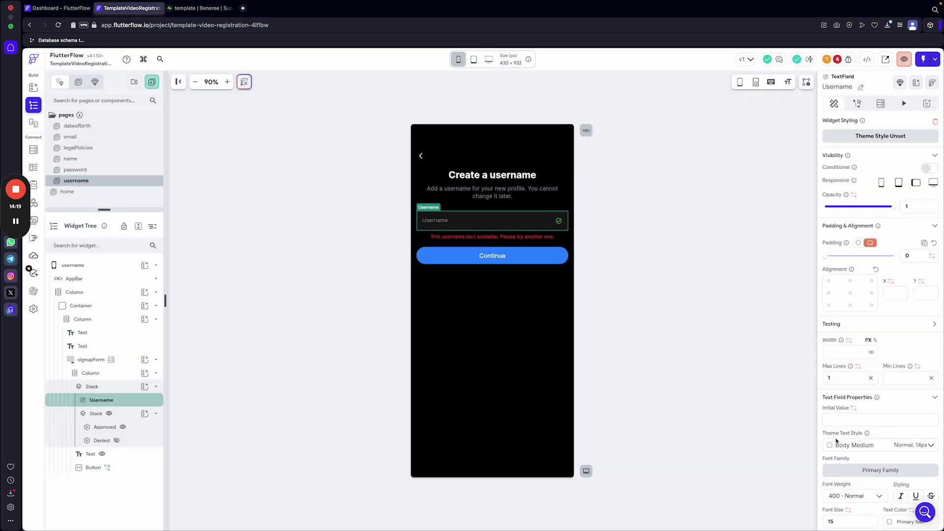
Set the Username text field's initial value to the username data structure field of the signupUser App State variable.
left_click(854, 409)
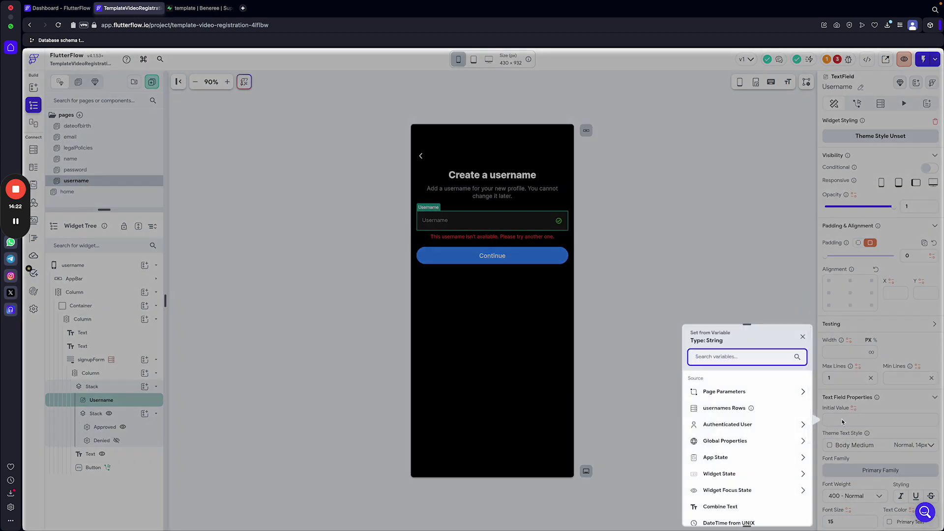
left_click(713, 458)
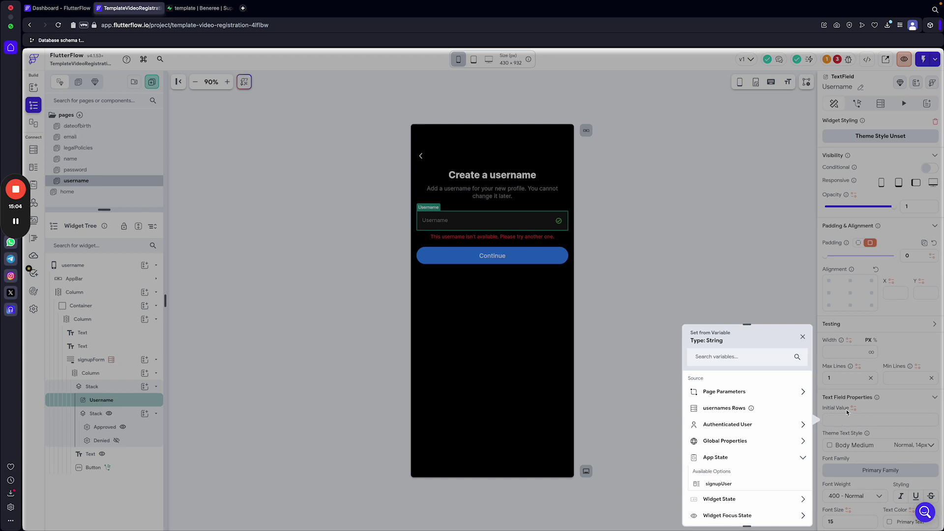
left_click(718, 485)
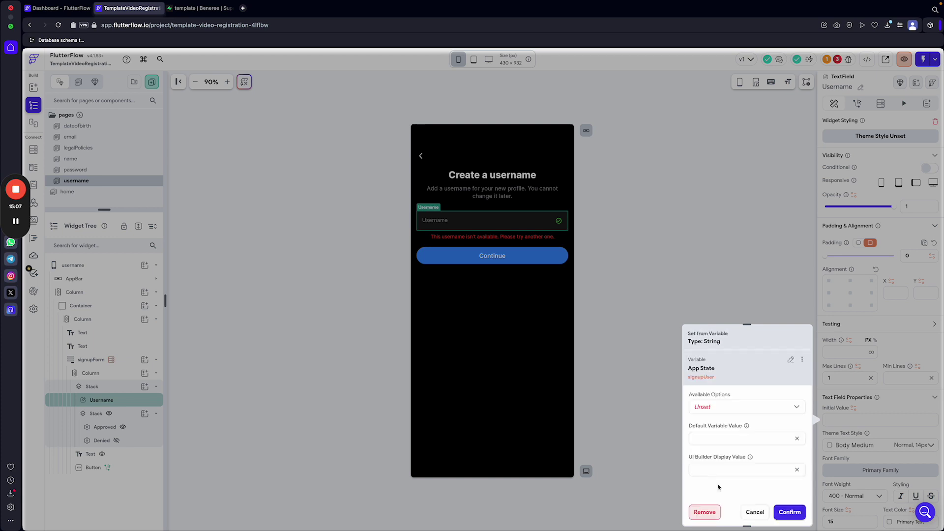
left_click(710, 412)
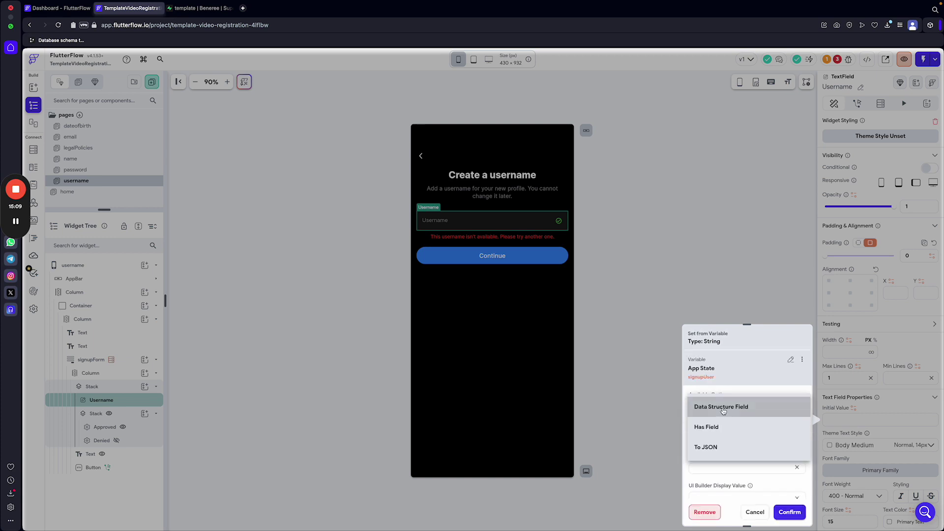
left_click(722, 411)
left_click(713, 436)
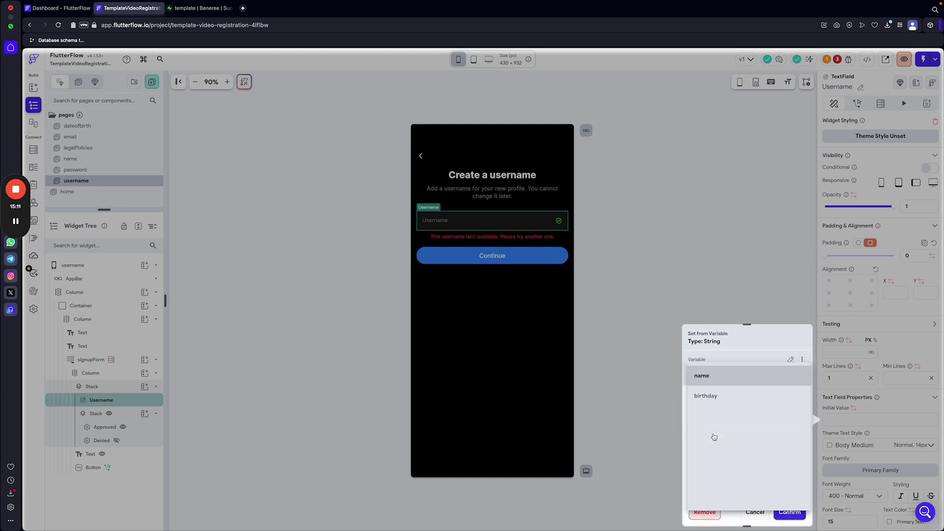
left_click(718, 476)
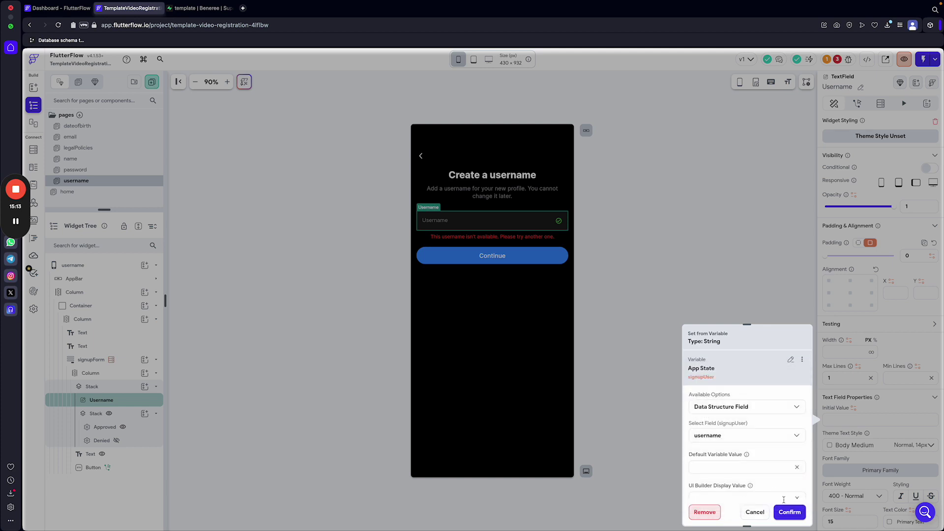
left_click(789, 512)
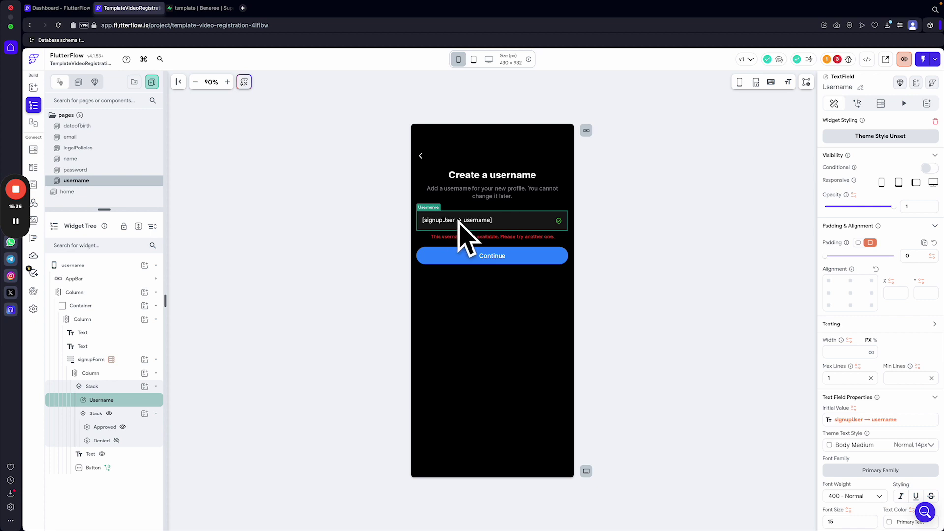
key("F4")
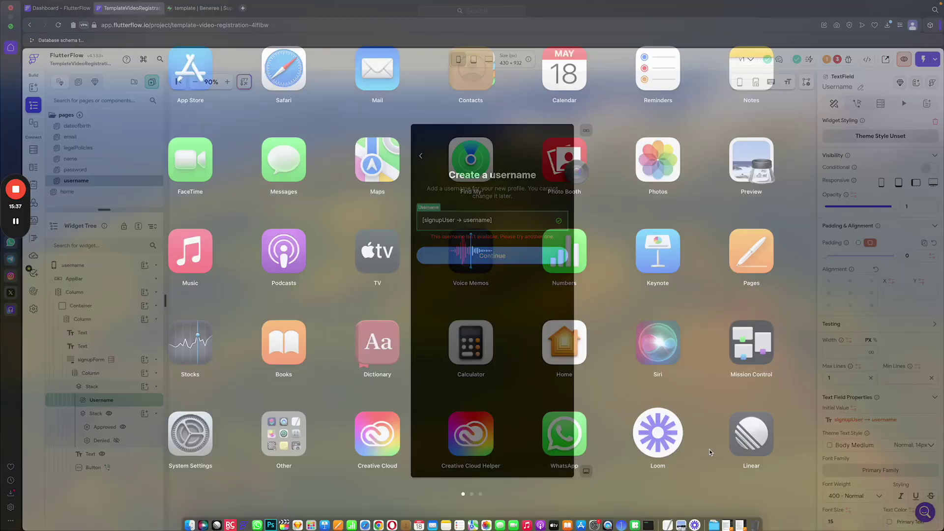
key("Escape")
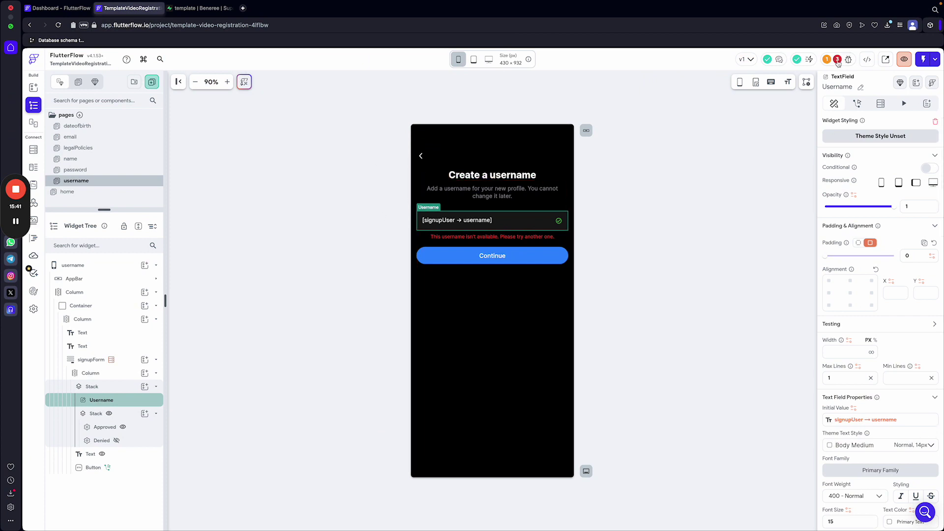
Check the project errors and set the first visibility condition of the username-unavailable text to usernames Rows with Filter List Items.
left_click(838, 59)
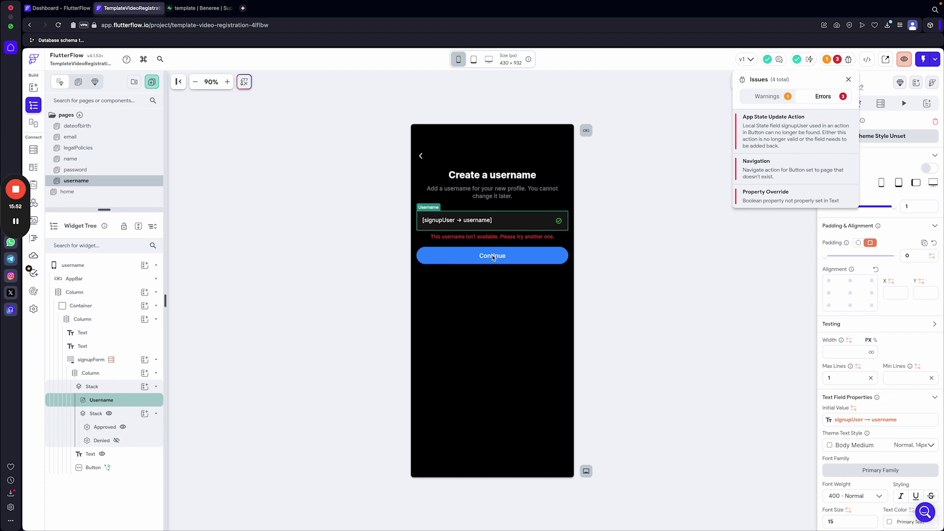
left_click(504, 238)
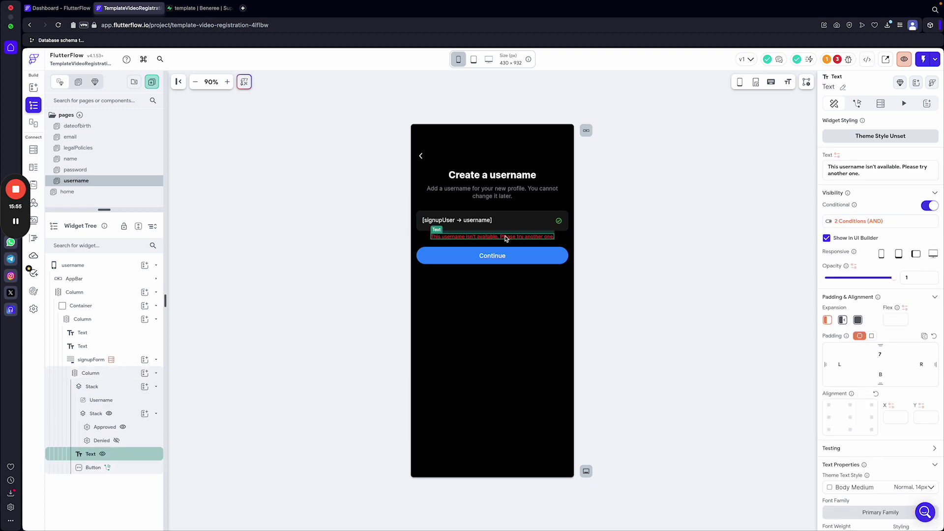
left_click(845, 222)
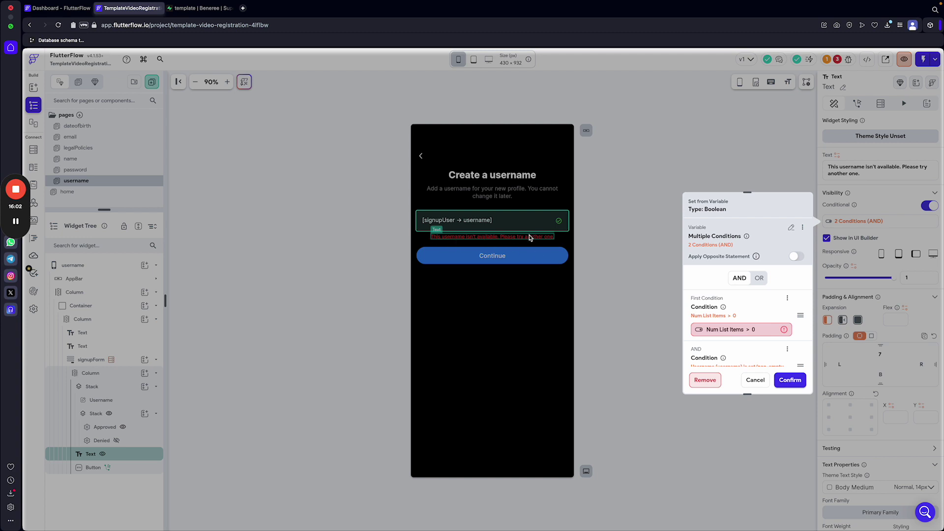
left_click(744, 331)
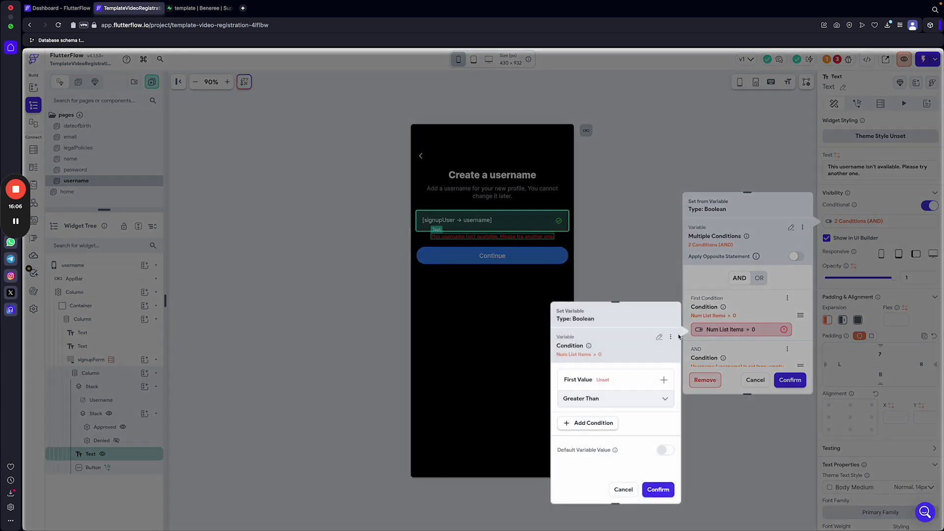
left_click(609, 382)
left_click(611, 397)
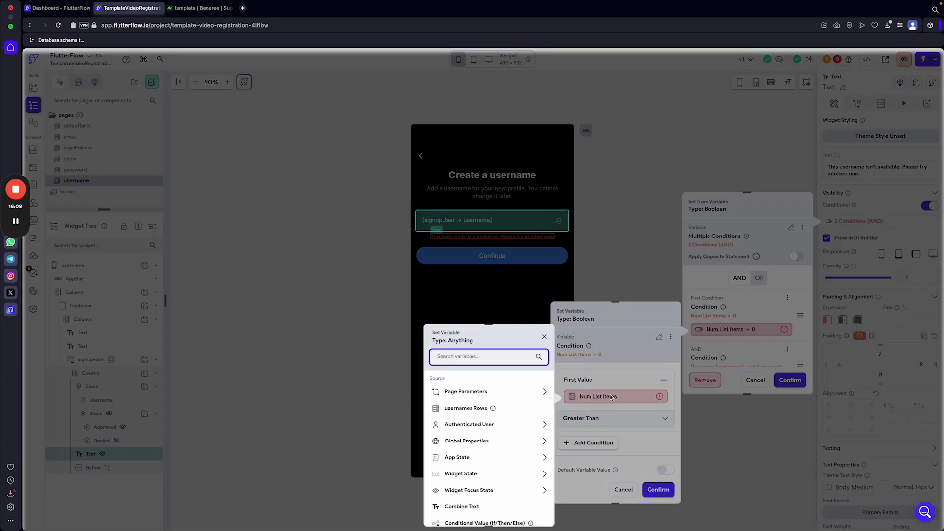
left_click(470, 408)
left_click(452, 407)
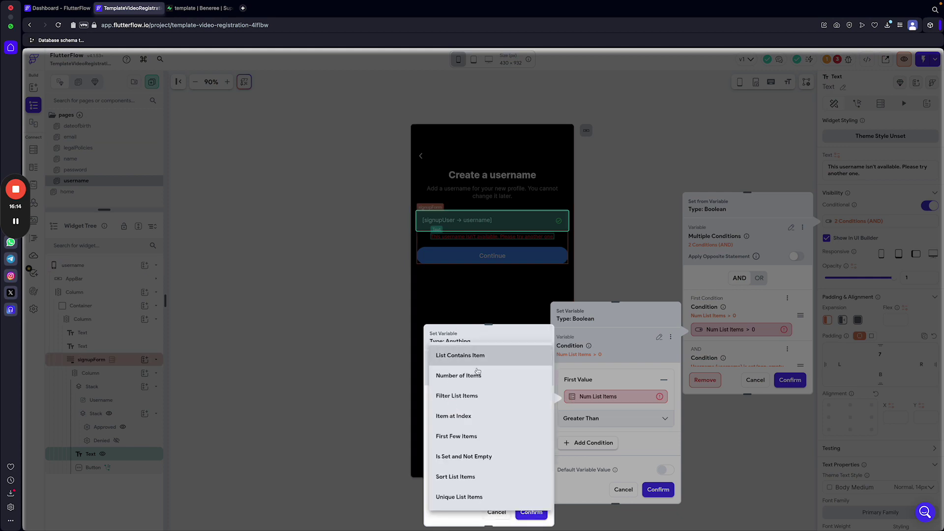
left_click(477, 396)
Add a single filter condition for the unavailable text whose first value is Item in List, getting the username row field.
left_click(455, 435)
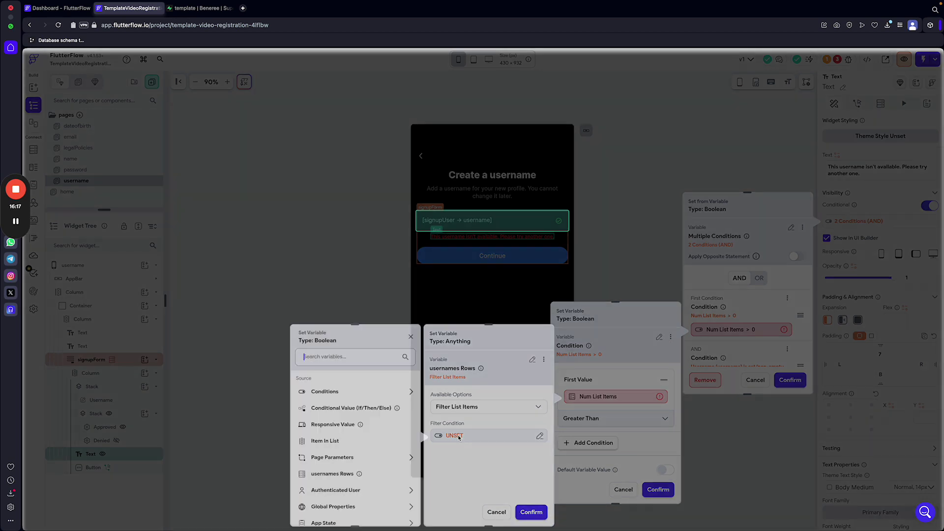
left_click(336, 393)
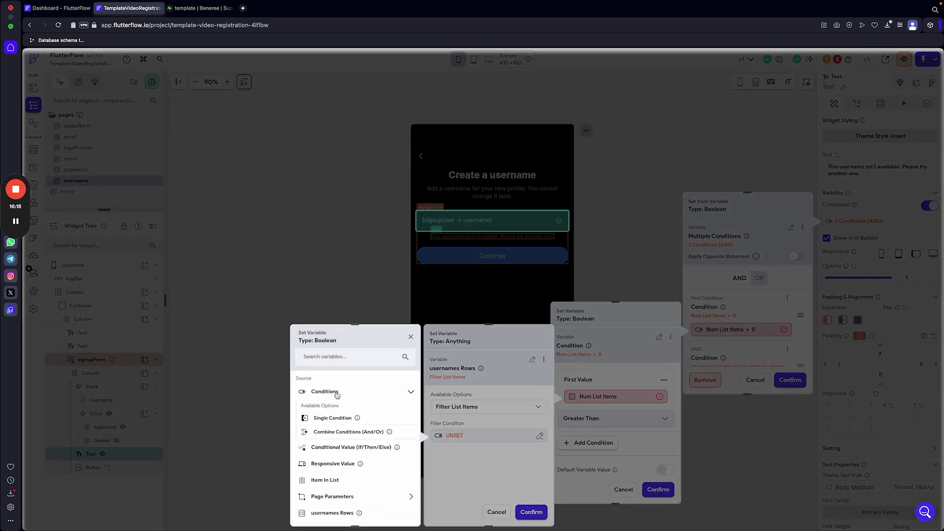
left_click(328, 419)
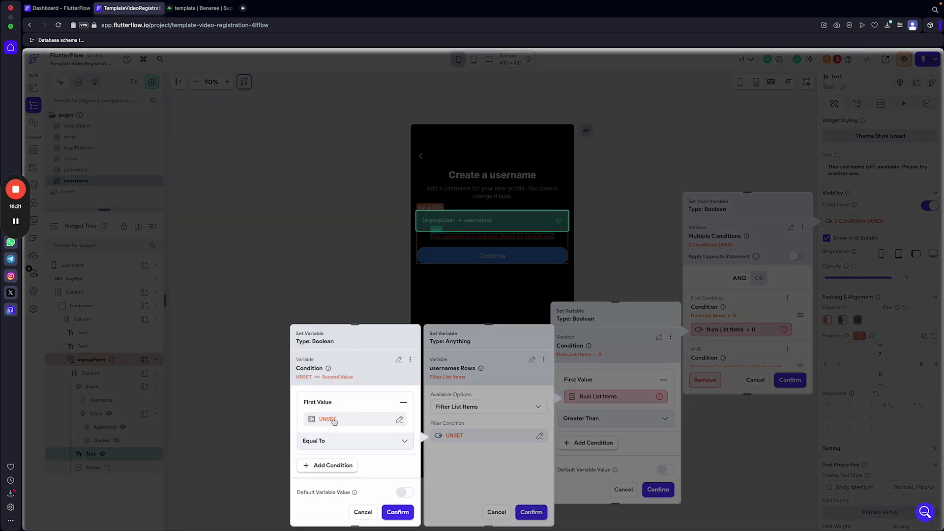
left_click(357, 418)
left_click(201, 394)
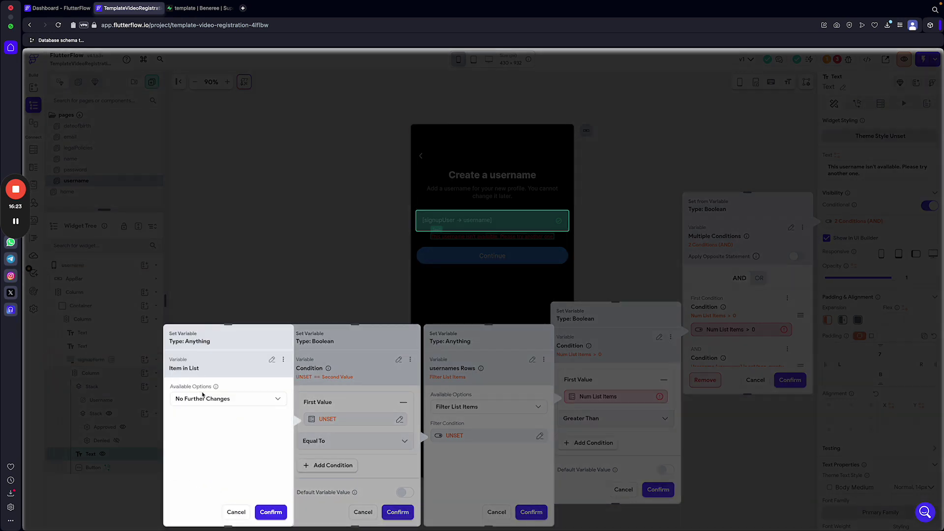
left_click(202, 398)
left_click(196, 380)
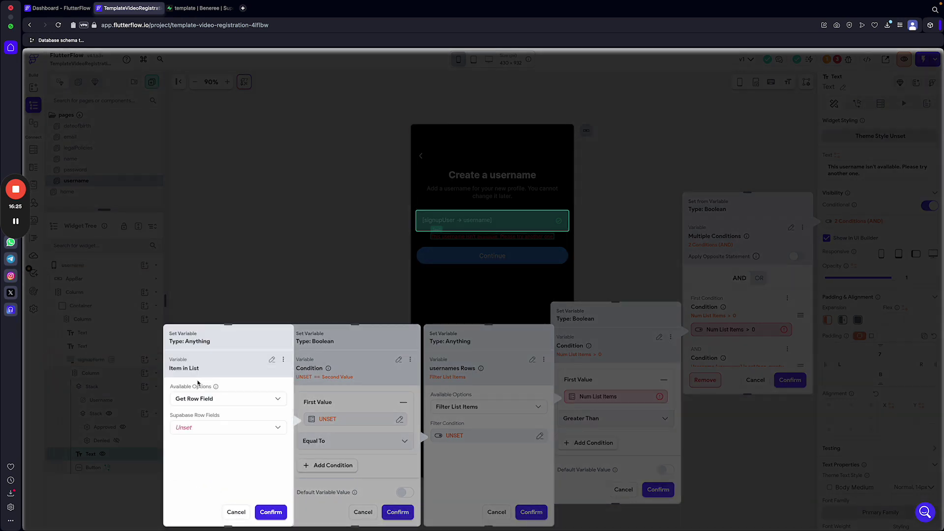
left_click(196, 429)
left_click(189, 449)
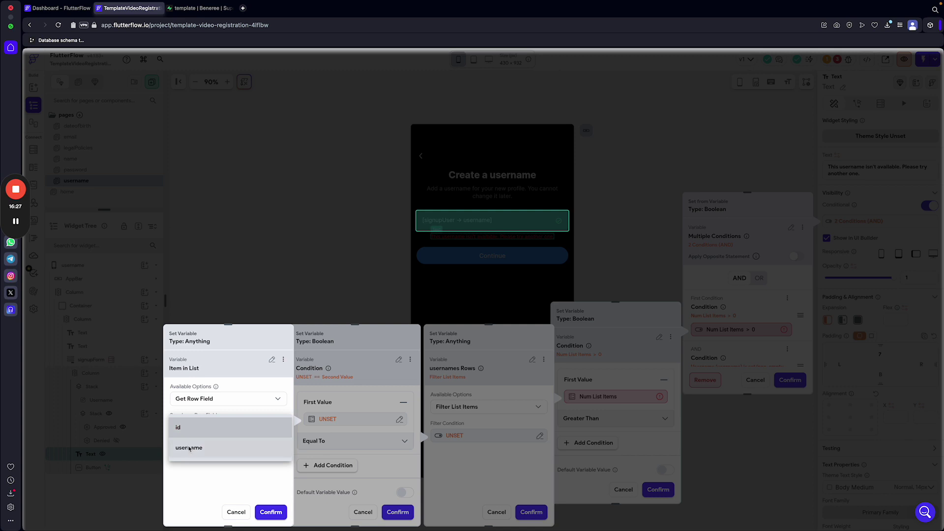
left_click(269, 512)
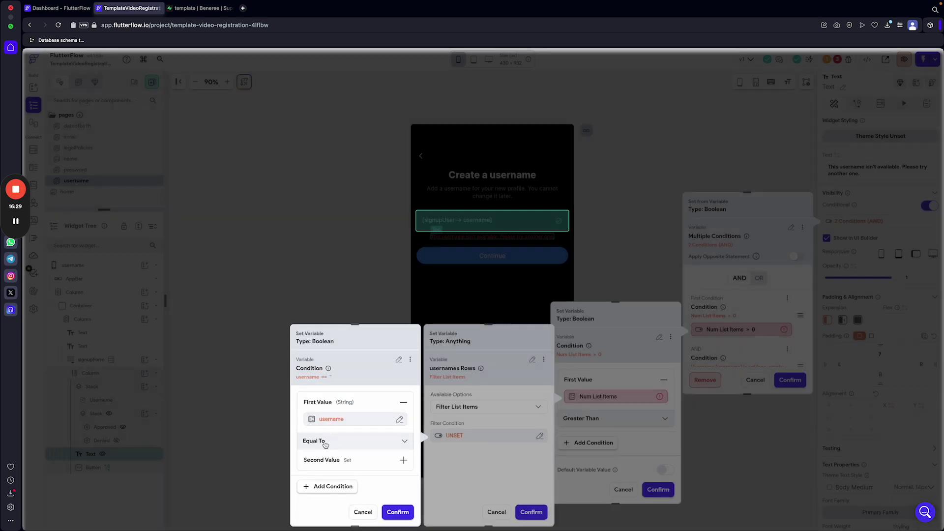
Set the second value of the unavailable text's filter condition to the Username widget state and confirm the condition.
left_click(343, 461)
left_click(322, 473)
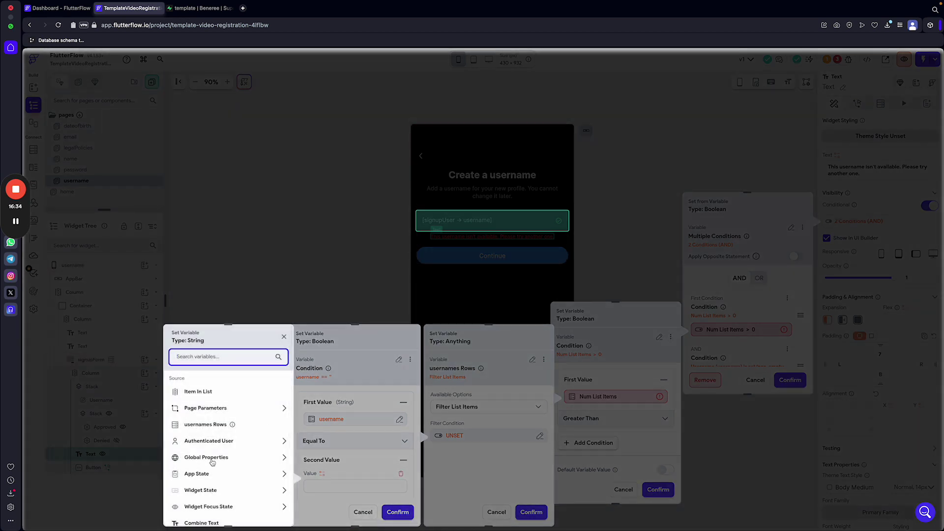
left_click(201, 493)
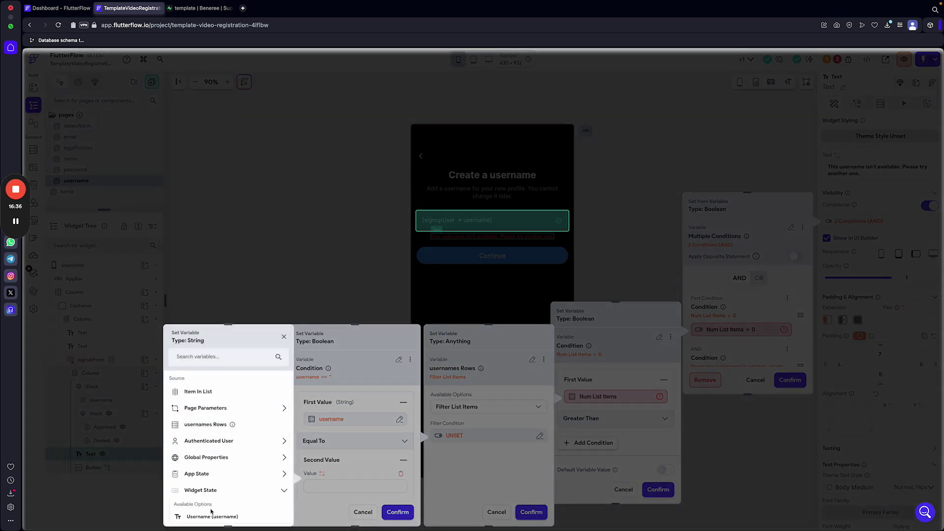
left_click(209, 516)
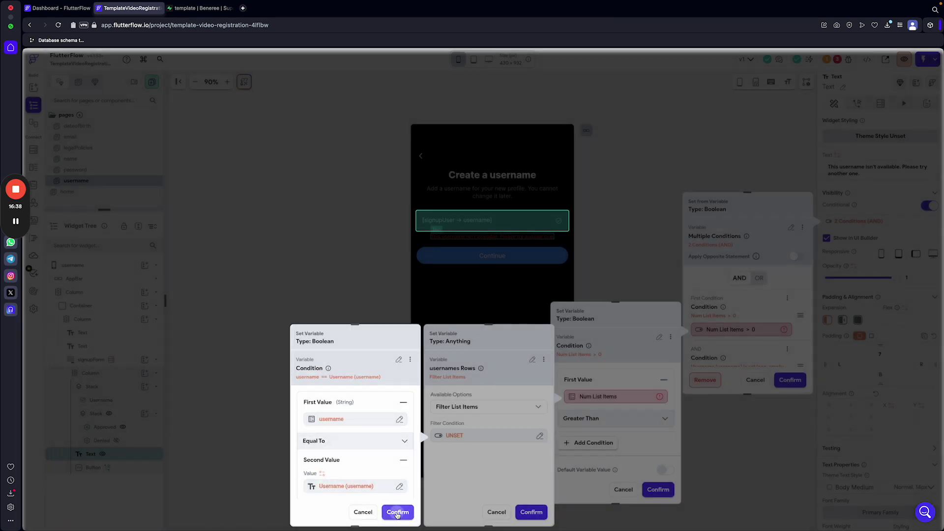
left_click(397, 512)
Apply Number of Items to the unavailable text's filtered rows and confirm its Greater Than 0 visibility condition.
left_click(468, 468)
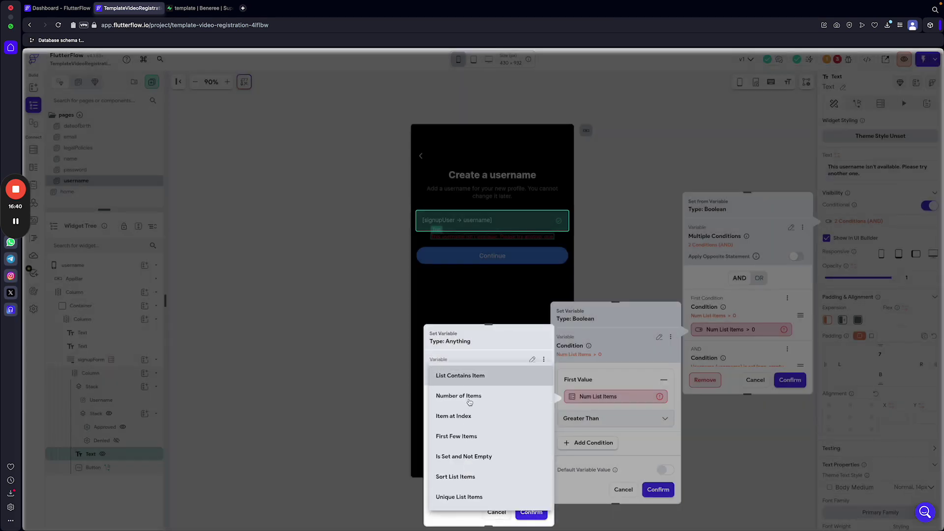
left_click(465, 396)
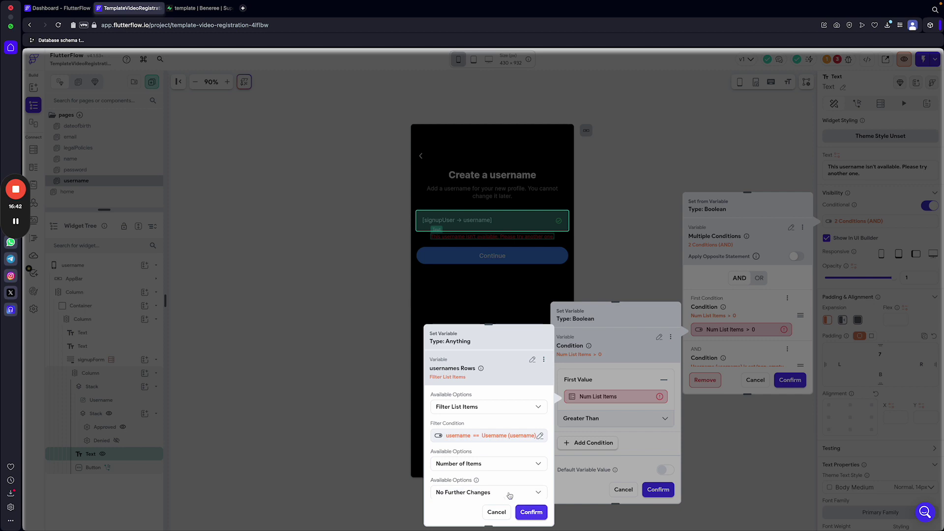
left_click(526, 512)
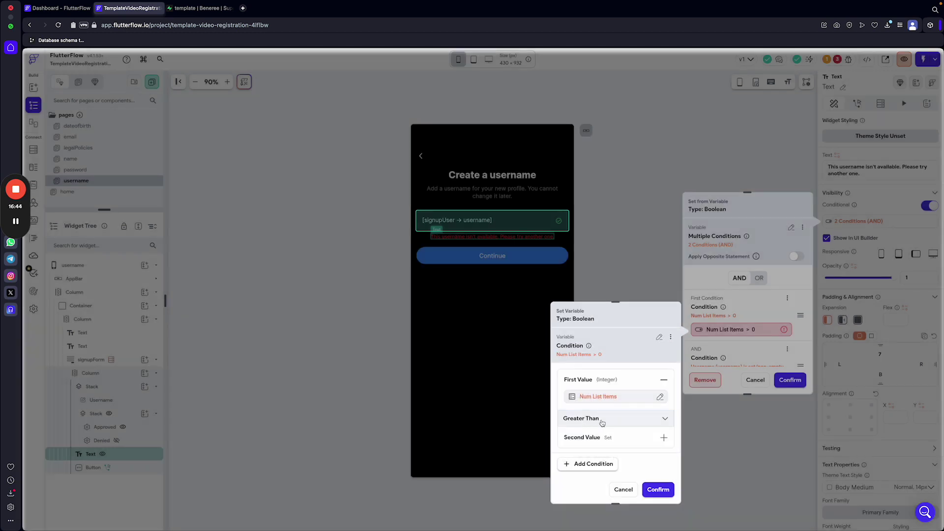
left_click(610, 441)
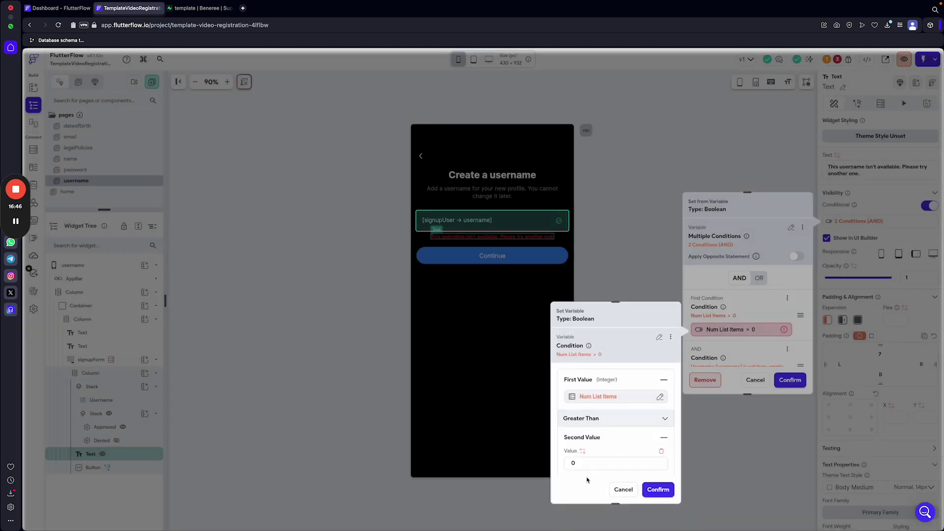
left_click(658, 489)
scroll(721, 349, "down", 3)
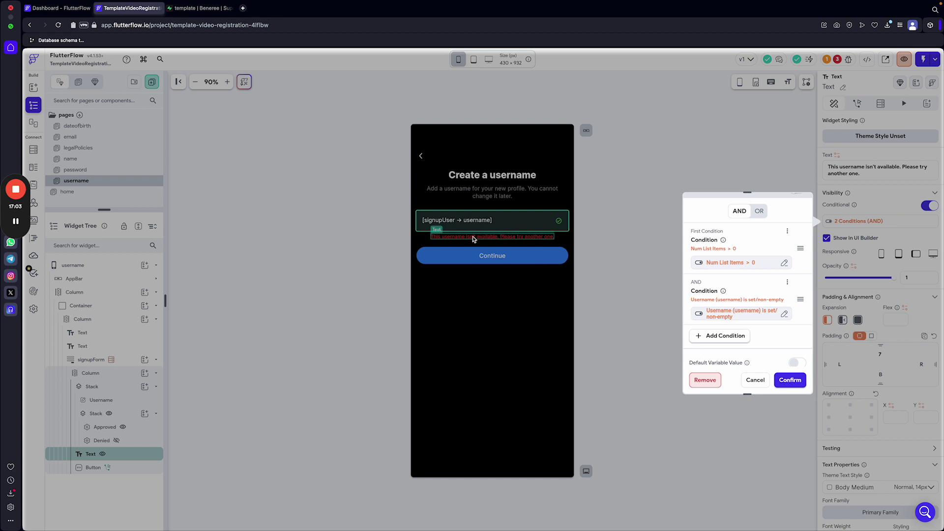
left_click(790, 380)
scroll(902, 220, "down", 1)
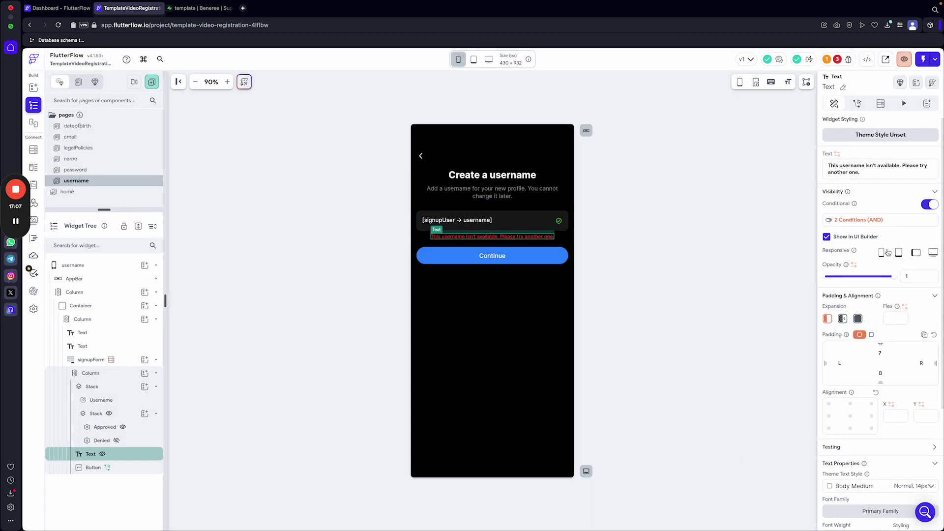
Review the remaining project errors and launch a preview of the registration flow from the name page.
left_click(838, 60)
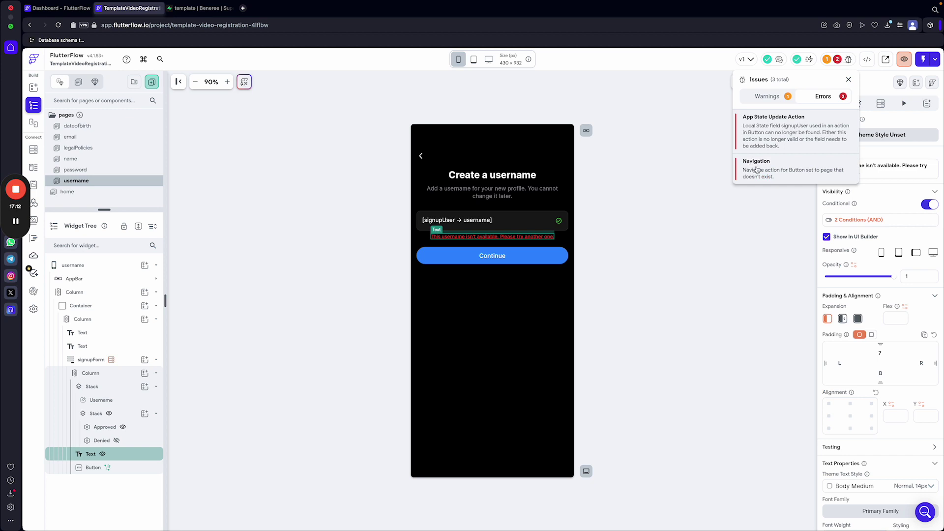
left_click(628, 240)
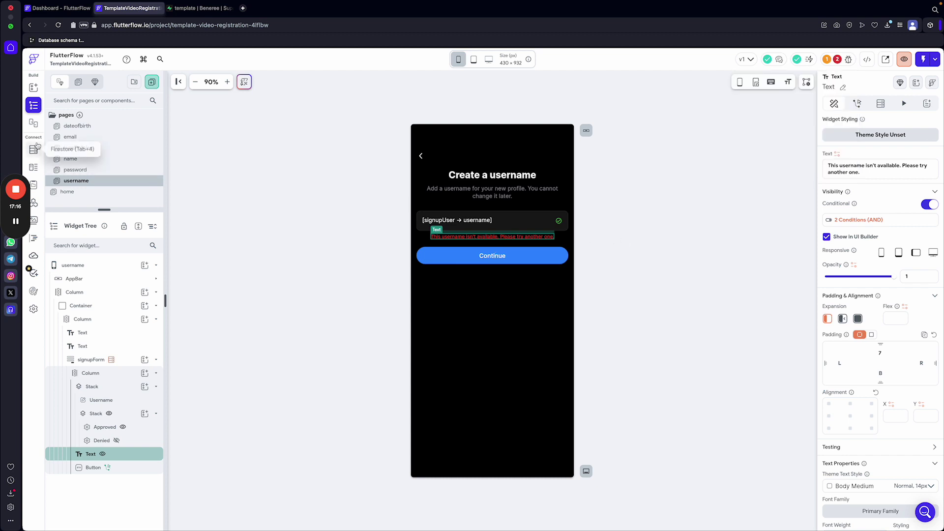
left_click(85, 161)
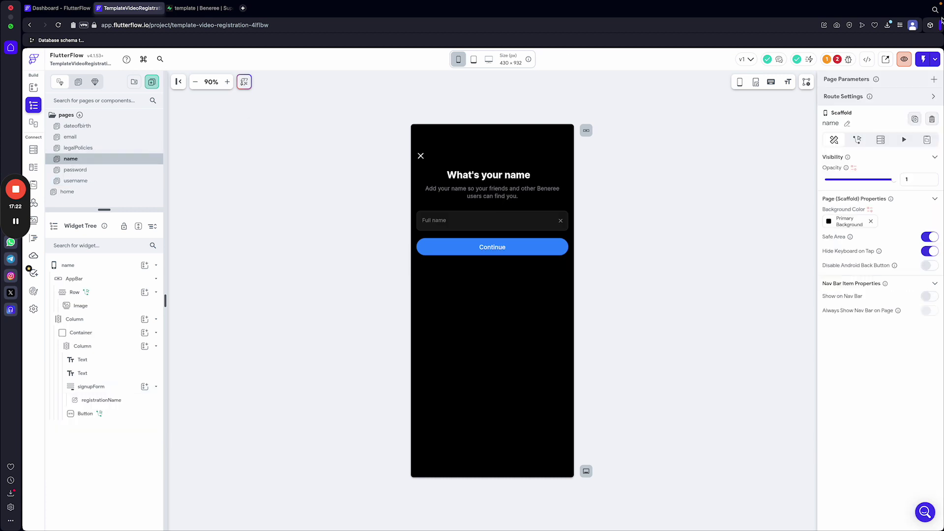
left_click(904, 60)
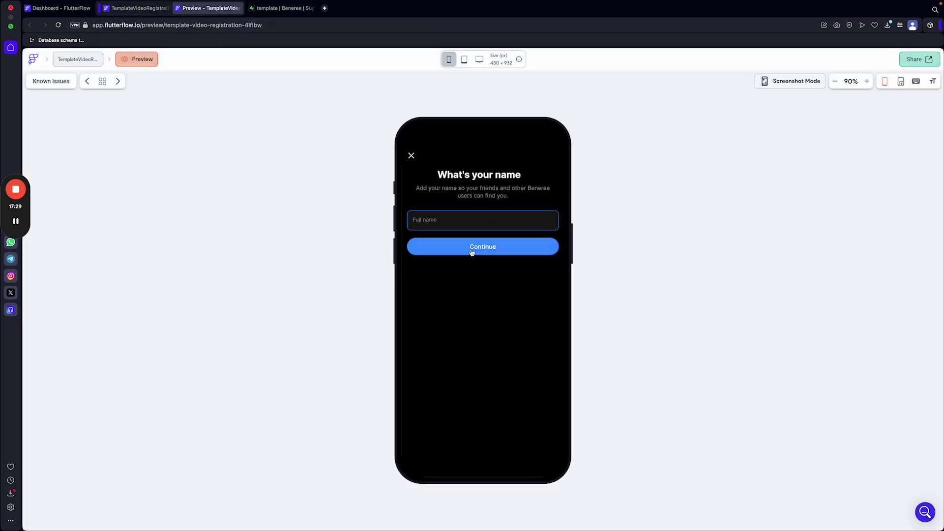
Step through the previewed registration flow across the name, password and date of birth pages, and close the preview.
left_click(471, 250)
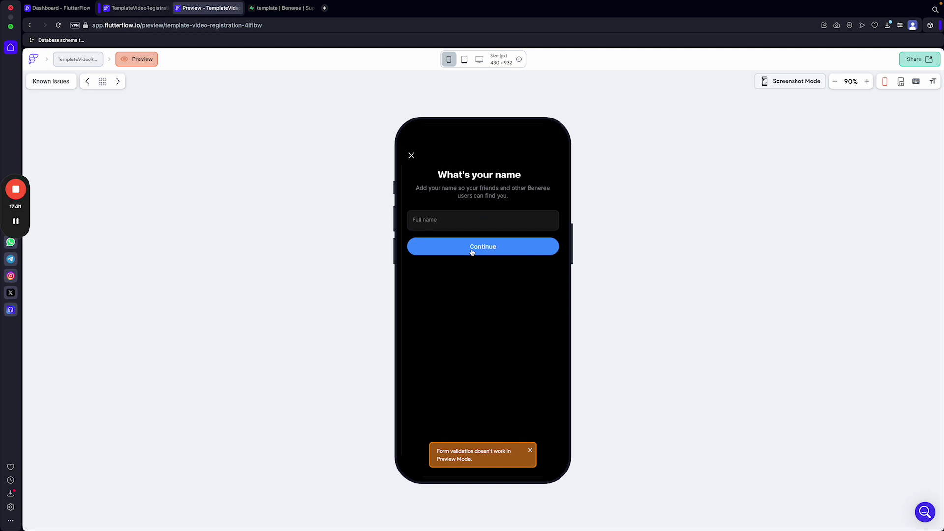
left_click(472, 251)
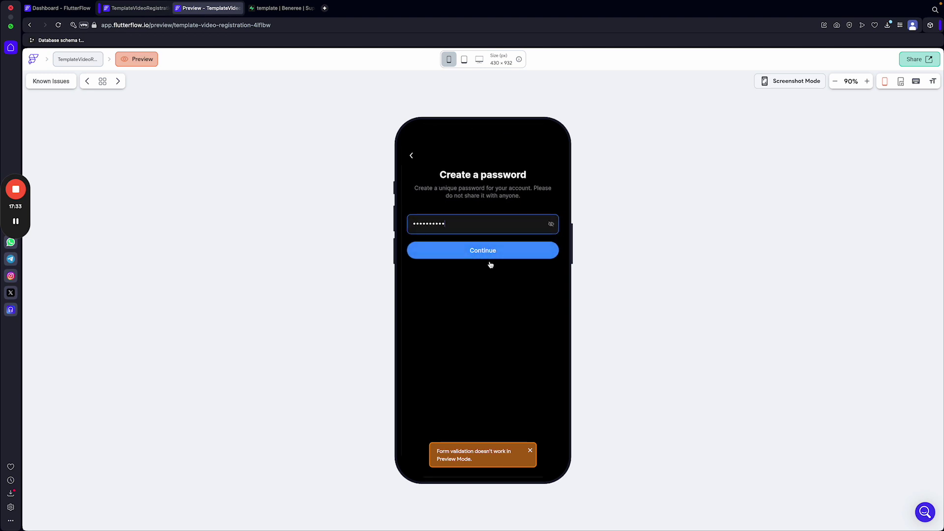
left_click(483, 248)
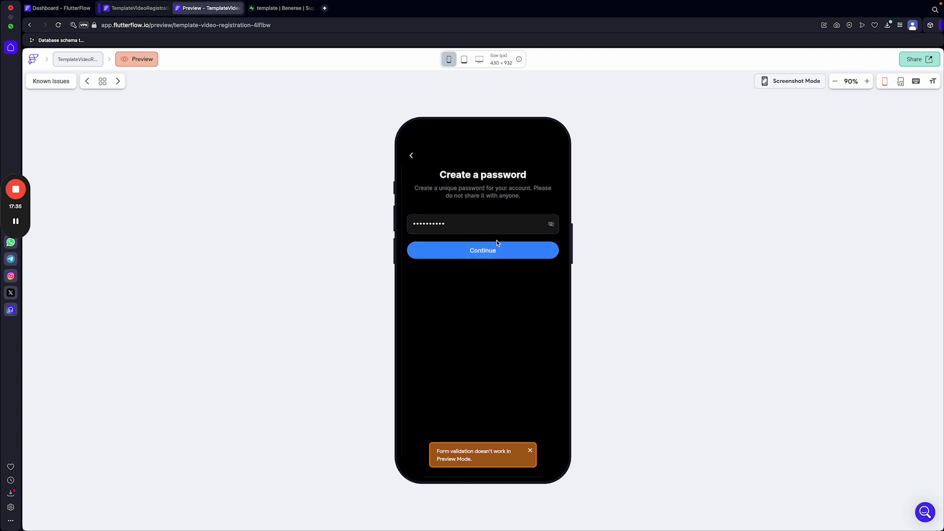
left_click(498, 246)
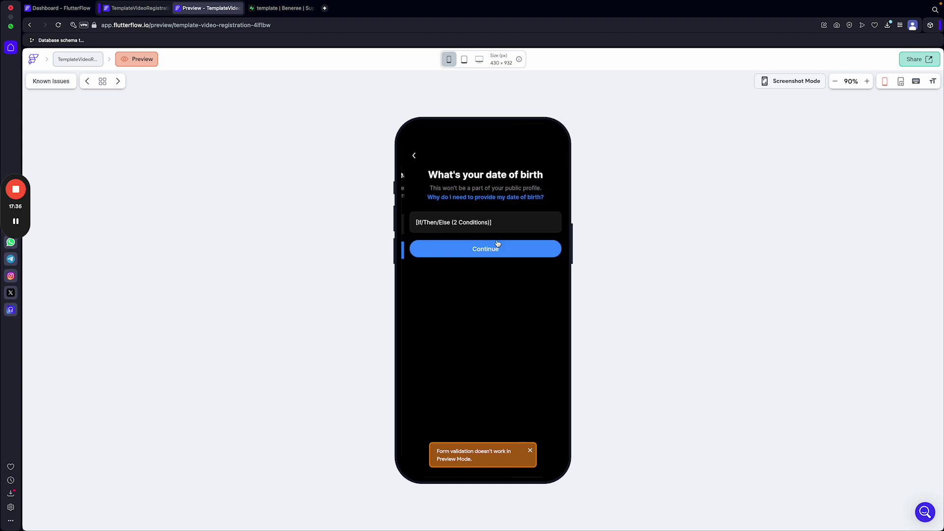
left_click(463, 252)
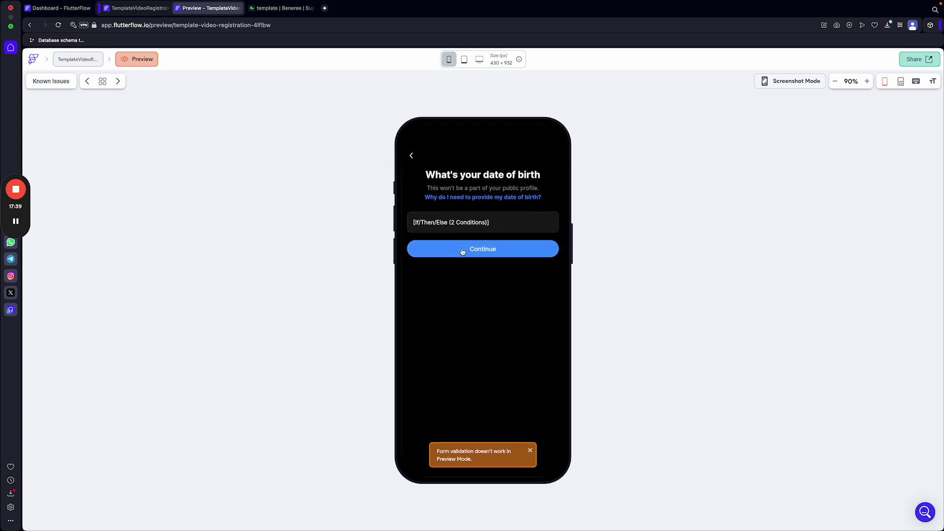
left_click(463, 251)
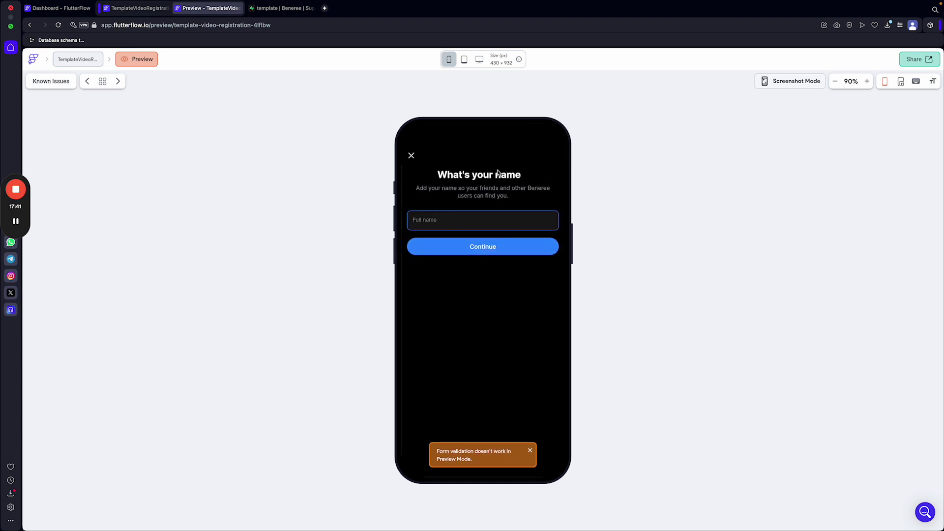
left_click(471, 253)
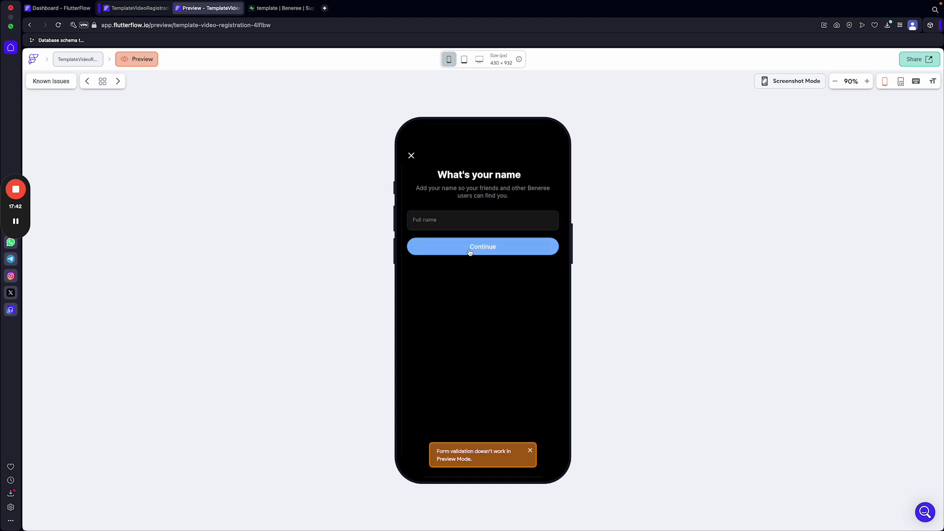
left_click(470, 253)
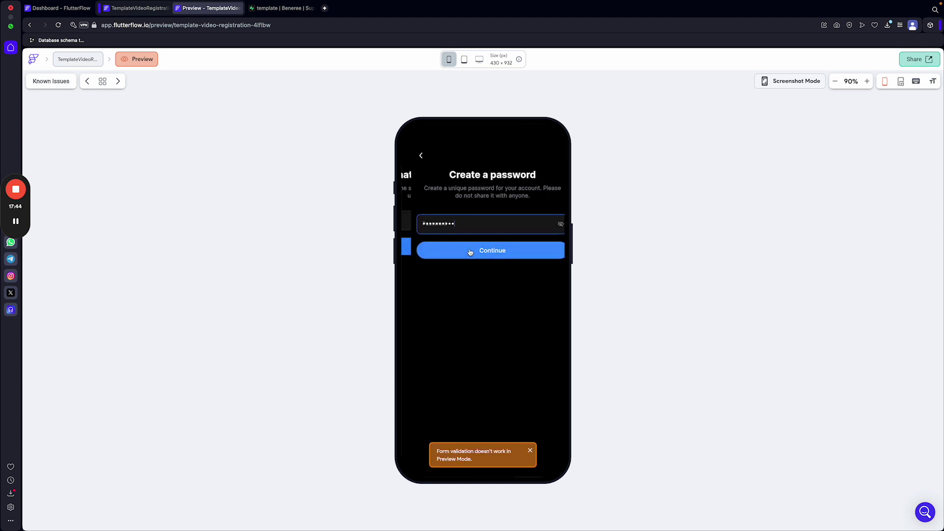
left_click(489, 247)
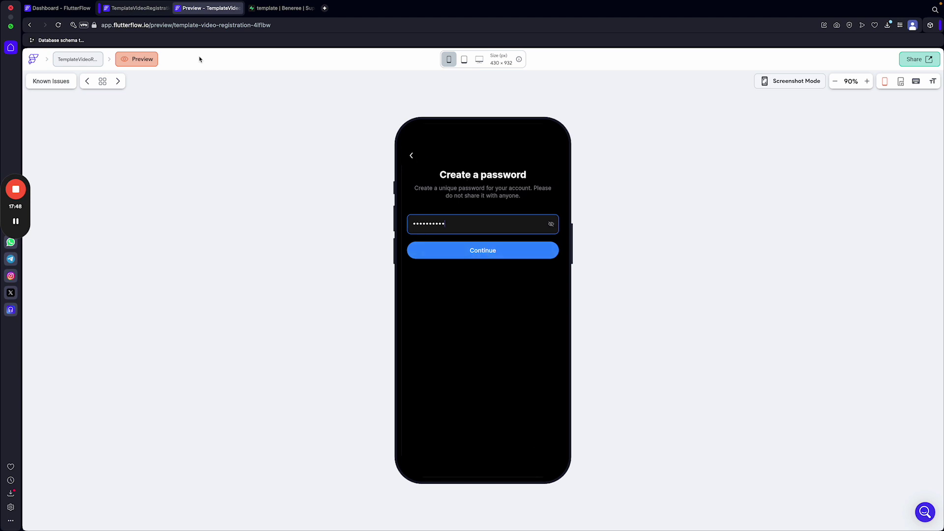
left_click(178, 9)
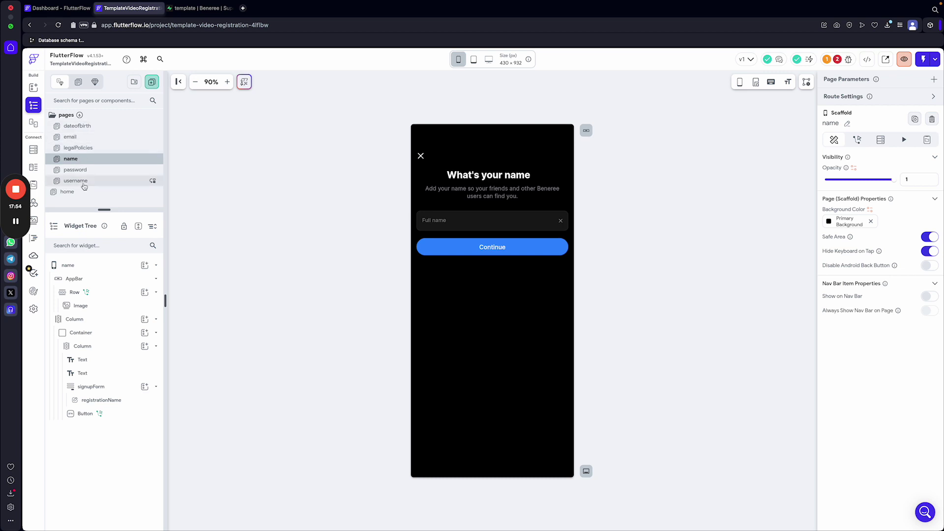
Inspect the action flow of the Continue button on the password page, including its navigation target.
left_click(75, 169)
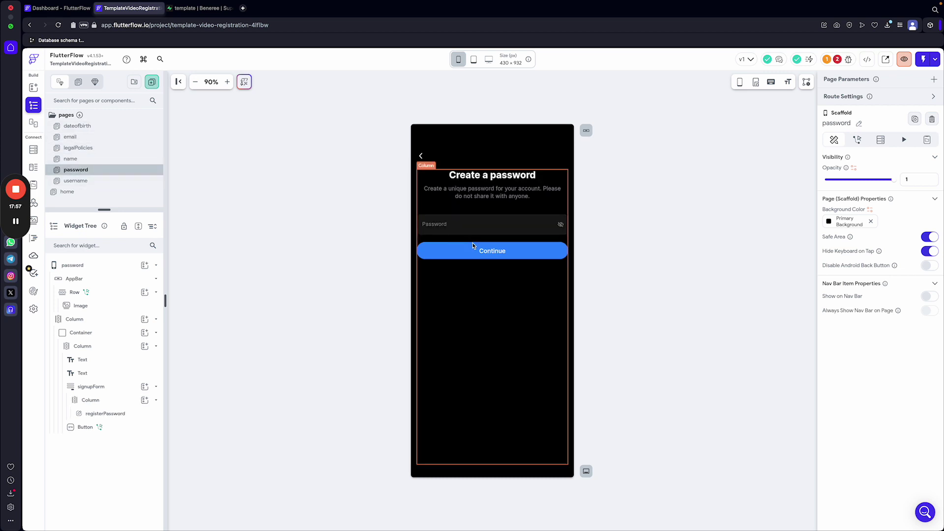
left_click(550, 250)
left_click(912, 148)
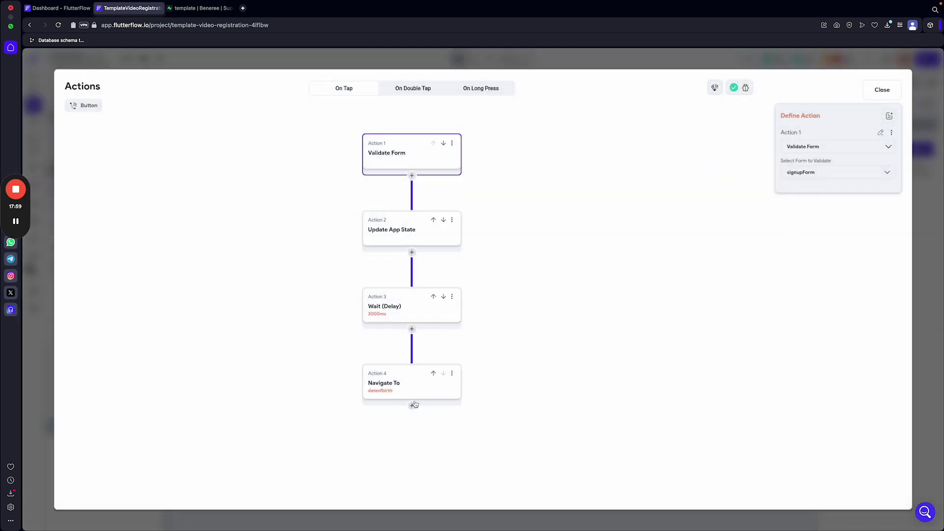
left_click(338, 60)
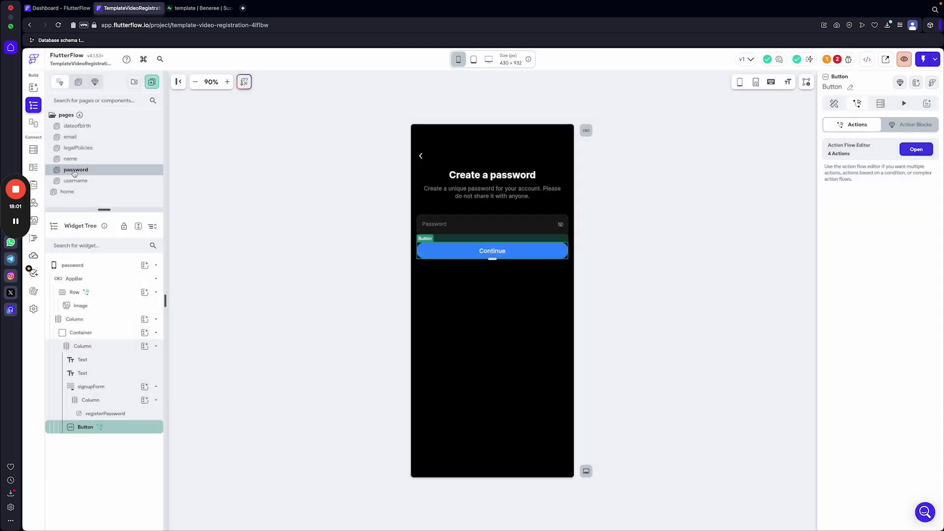
Set the Navigate To action of the dateofbirth page's Continue button to the username page.
left_click(77, 126)
left_click(550, 250)
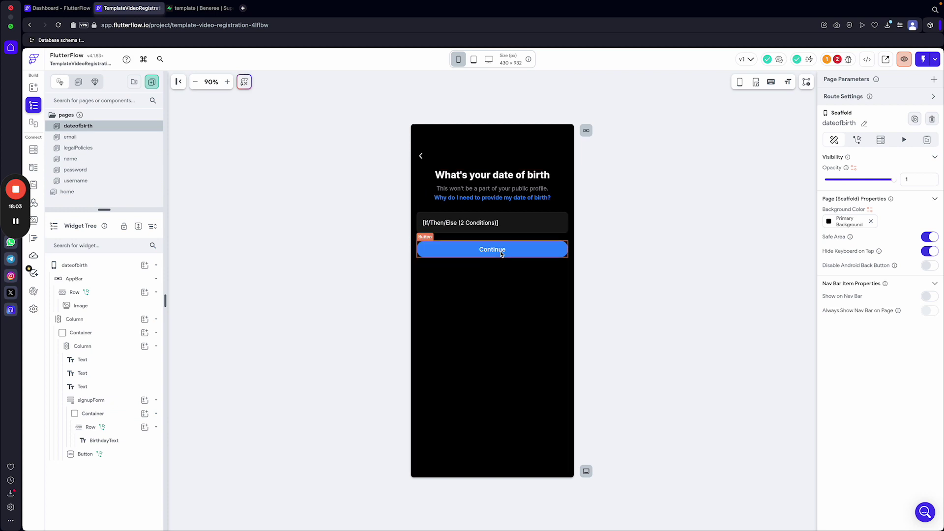
left_click(917, 150)
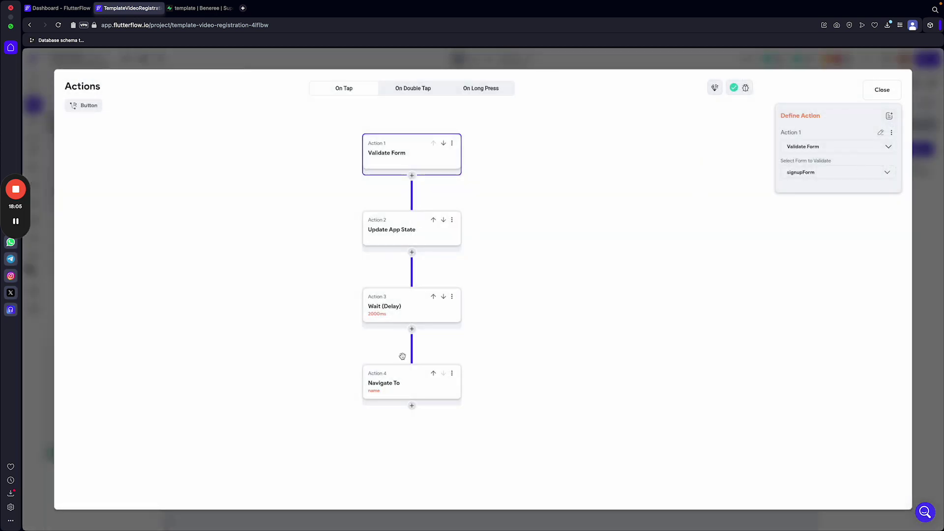
left_click(398, 390)
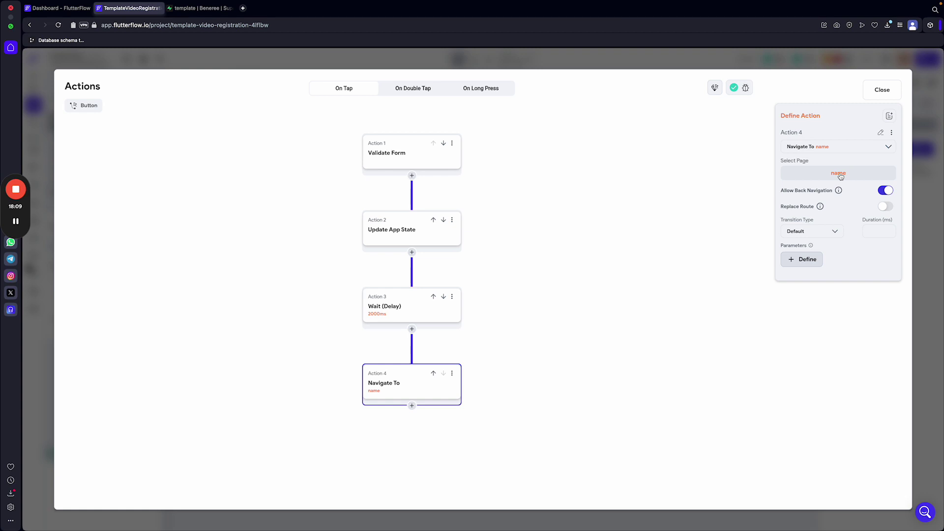
left_click(591, 60)
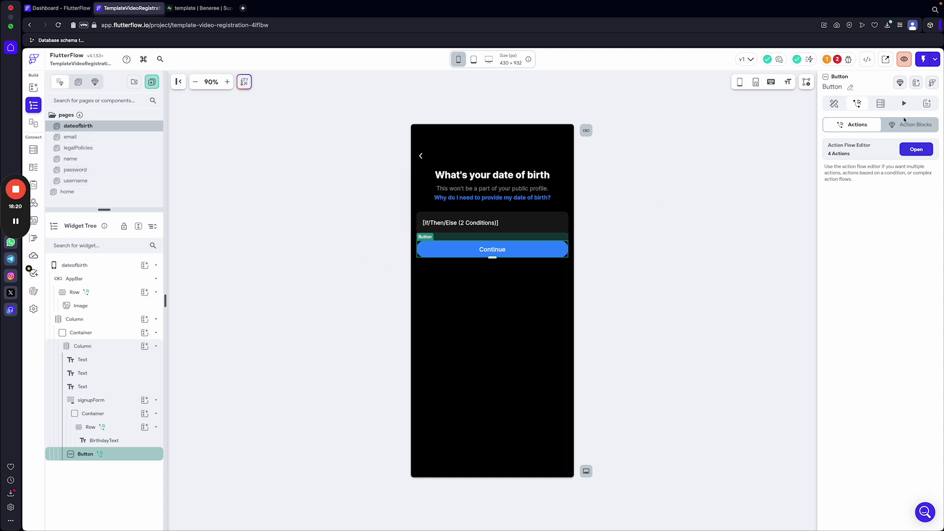
left_click(909, 150)
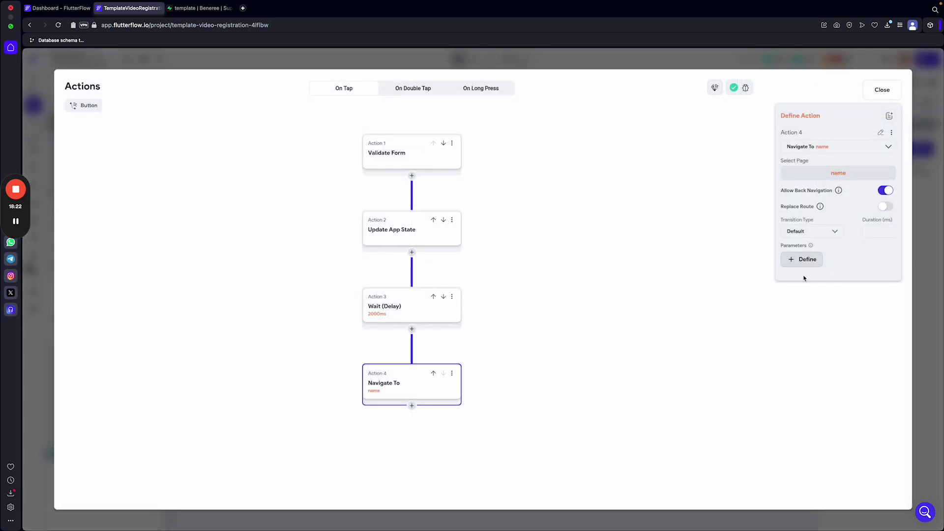
left_click(843, 175)
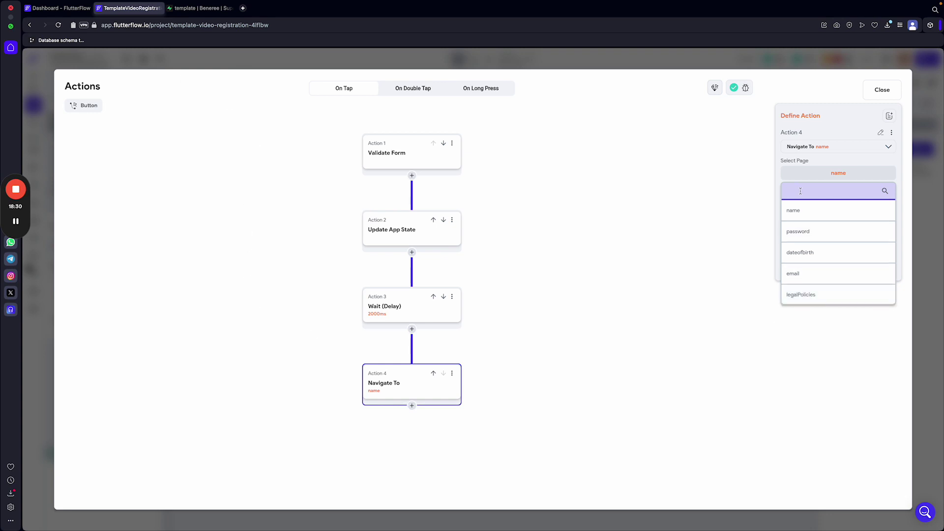
type("username")
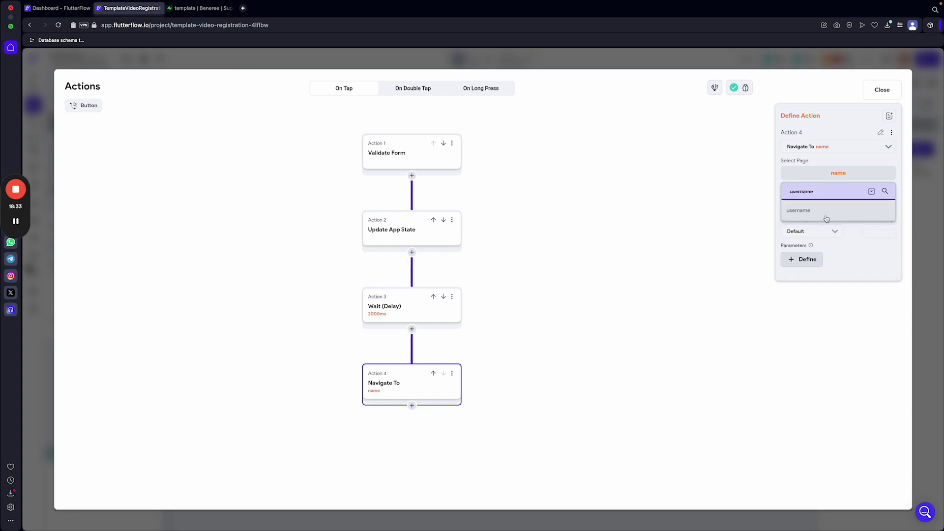
left_click(826, 216)
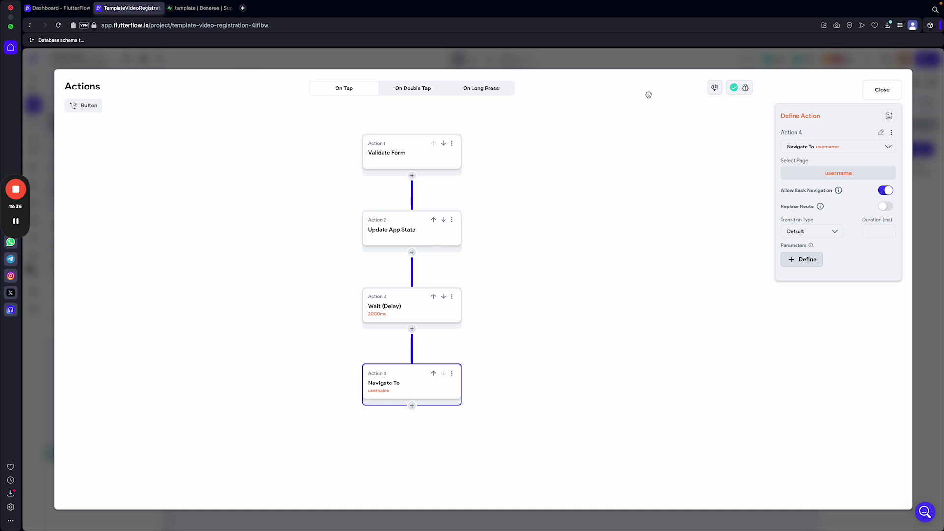
left_click(586, 64)
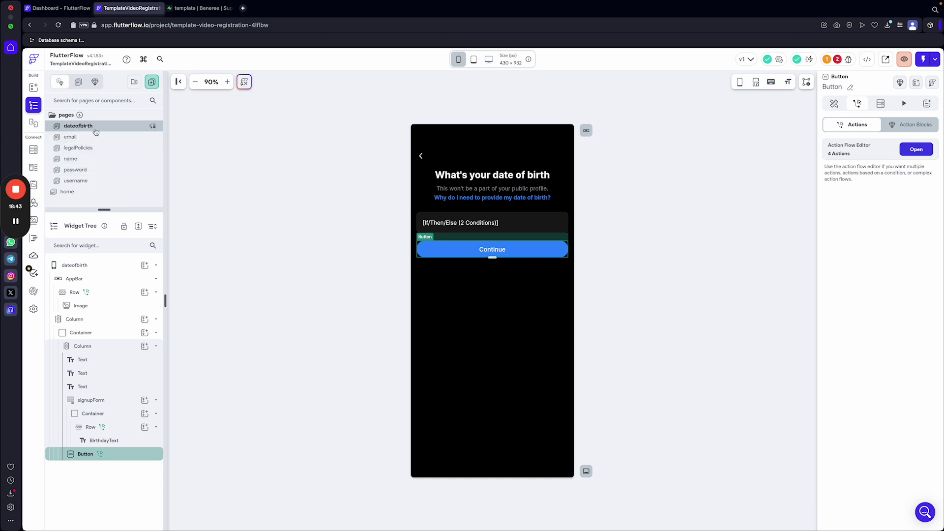
Set the Navigate To action of the username page's Continue button to the email page.
left_click(76, 181)
left_click(492, 255)
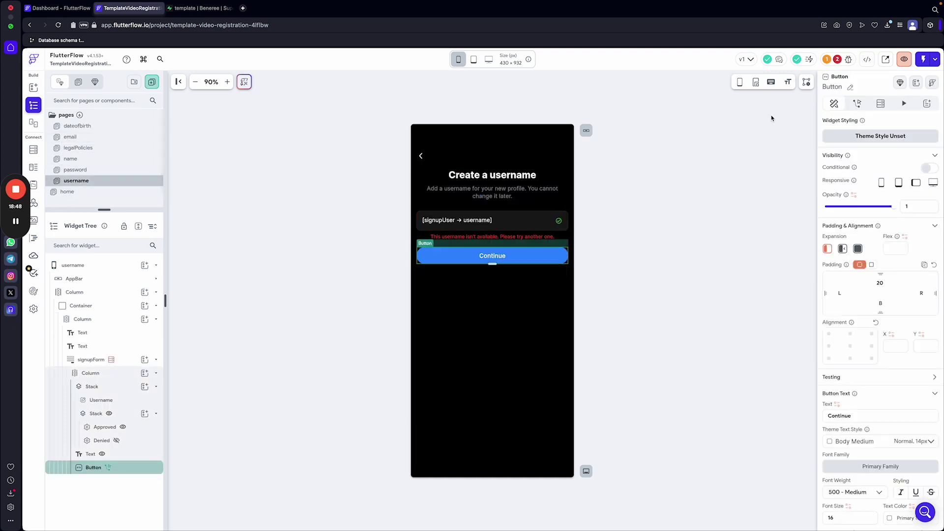
left_click(858, 103)
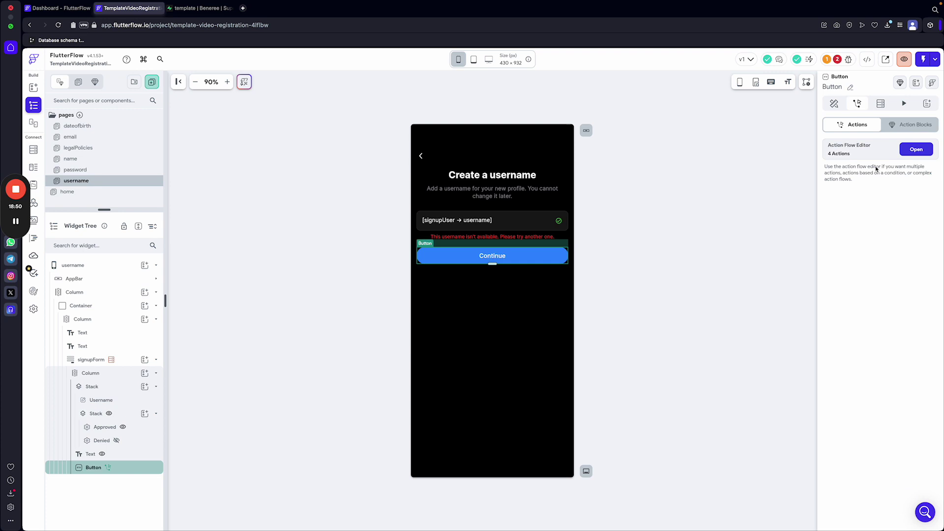
left_click(917, 148)
left_click(386, 384)
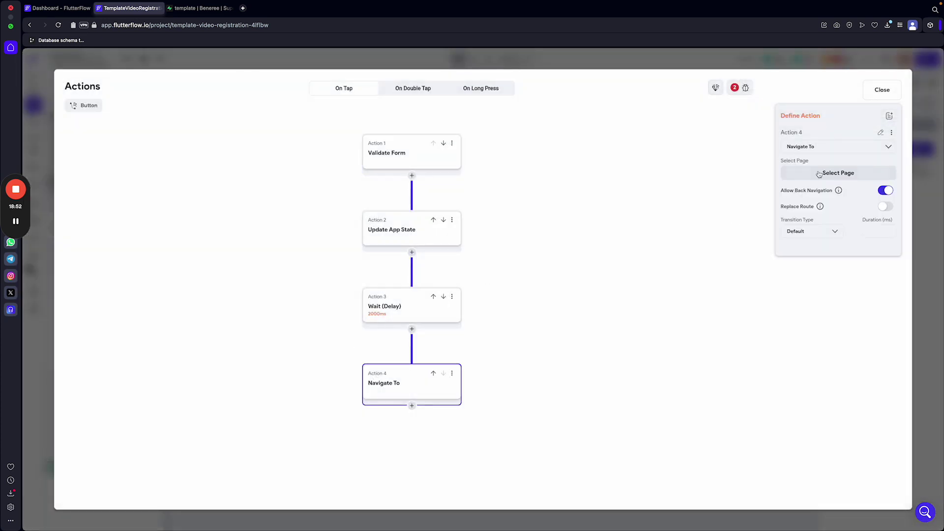
left_click(818, 173)
type("email")
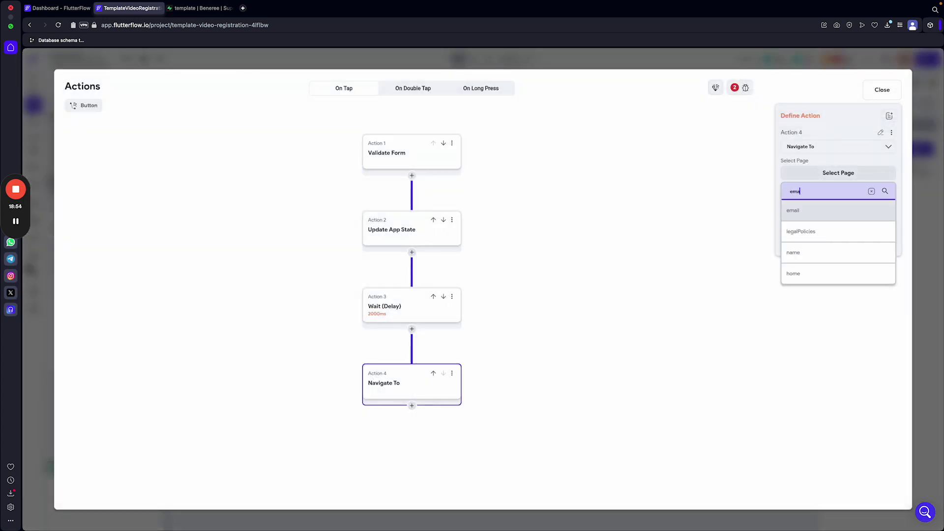
left_click(800, 213)
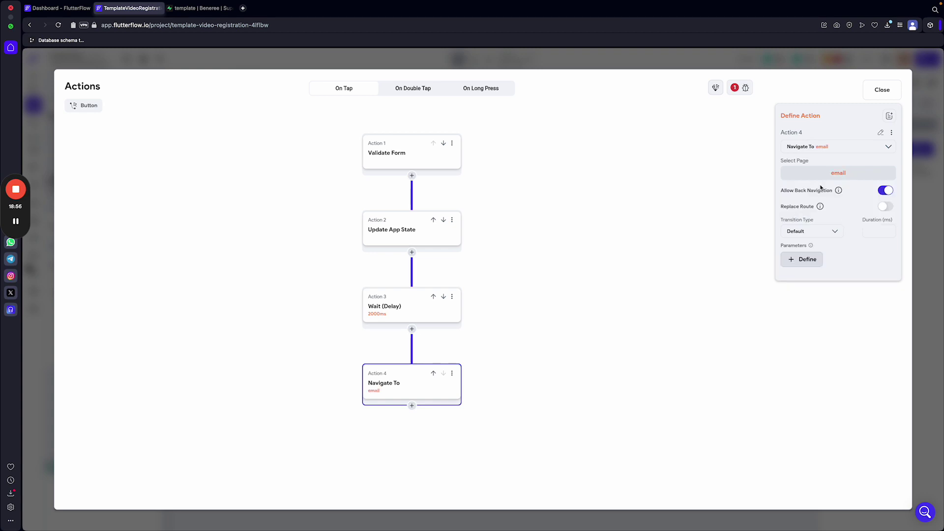
left_click(308, 60)
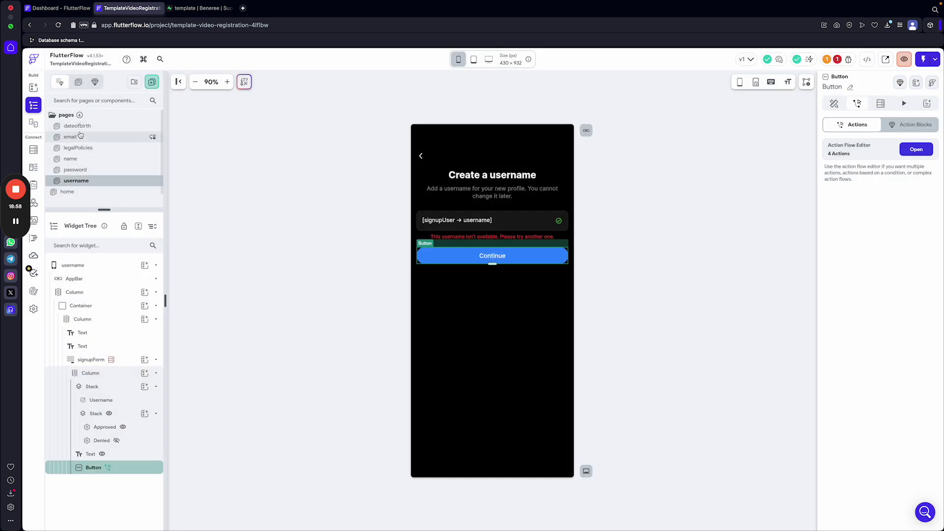
Inspect the action flow of the Continue button on the email page, including its navigation target.
left_click(70, 137)
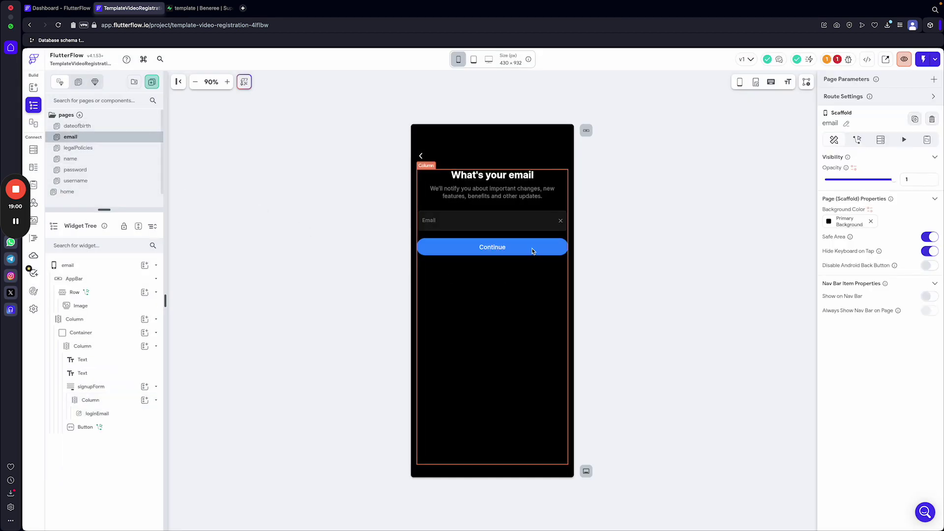
left_click(492, 247)
left_click(916, 148)
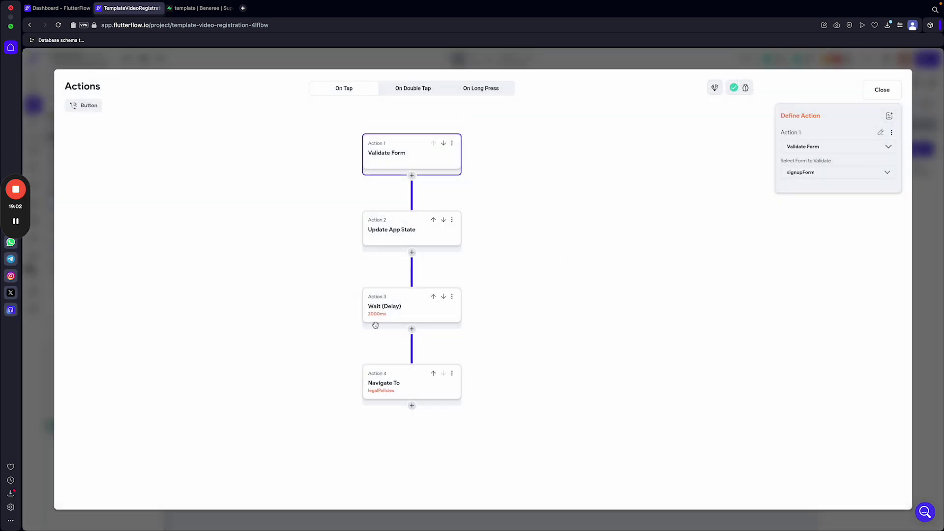
left_click(386, 58)
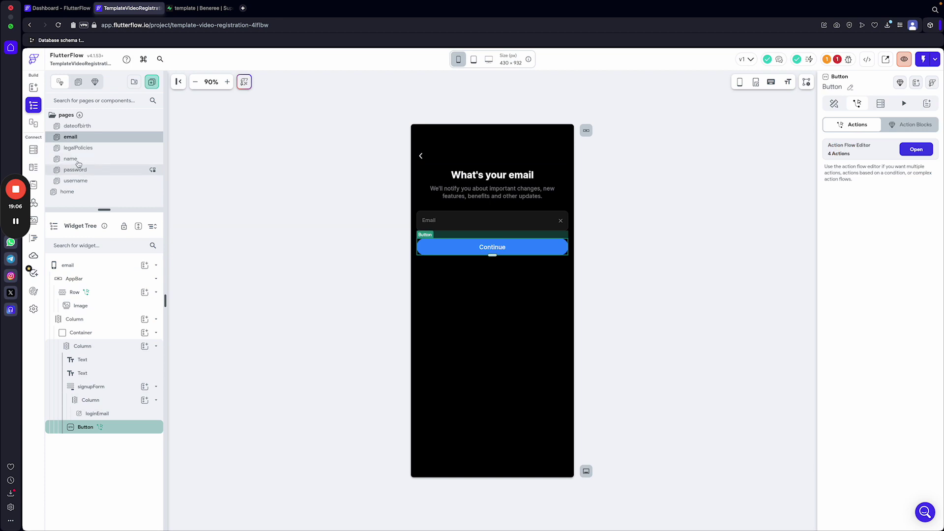
Launch a new preview from the name page and continue through the password, date of birth and username pages.
left_click(70, 158)
left_click(911, 63)
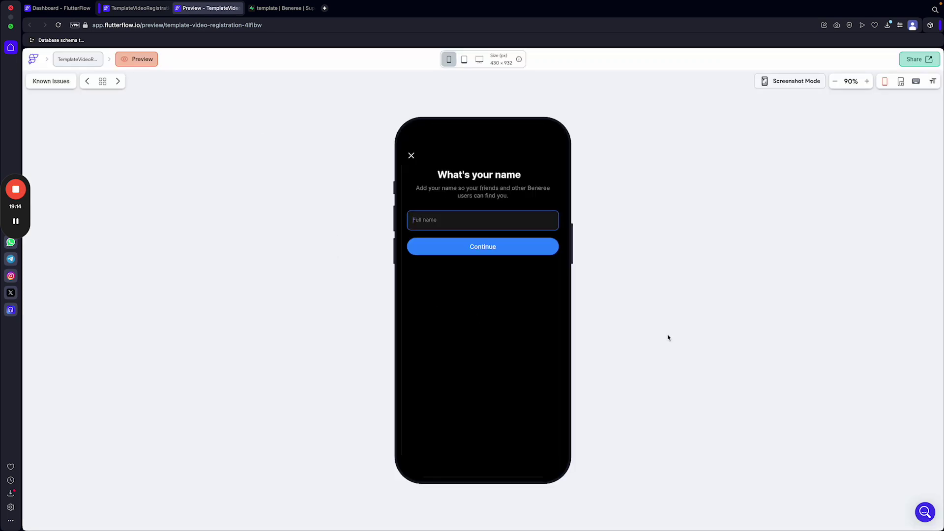
left_click(468, 252)
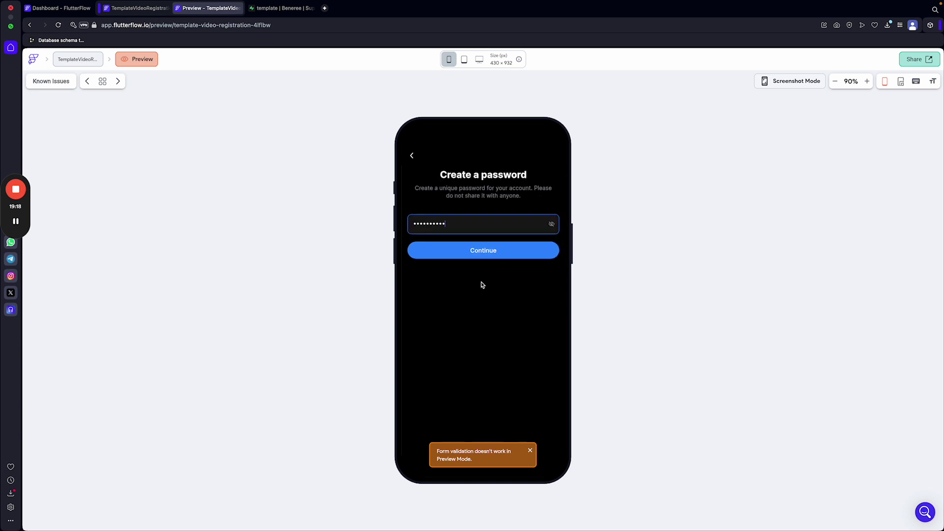
left_click(472, 247)
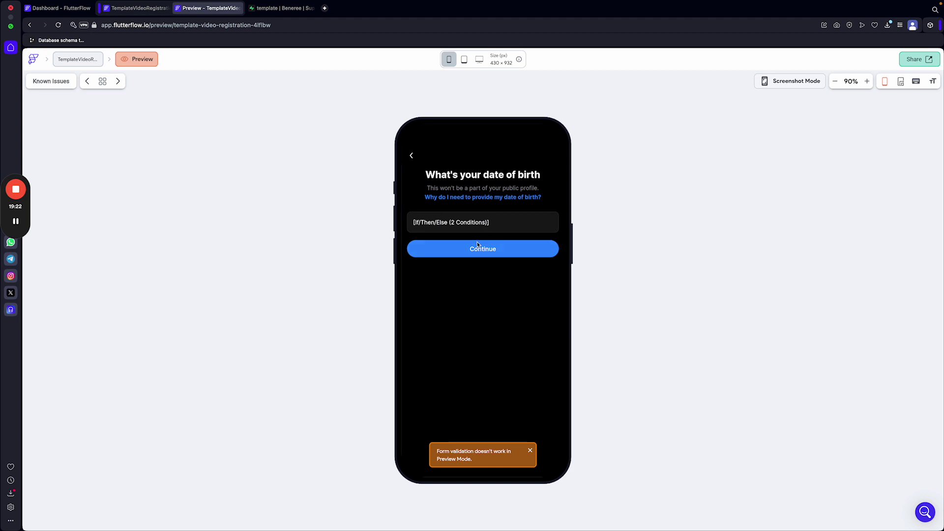
left_click(477, 244)
left_click(484, 260)
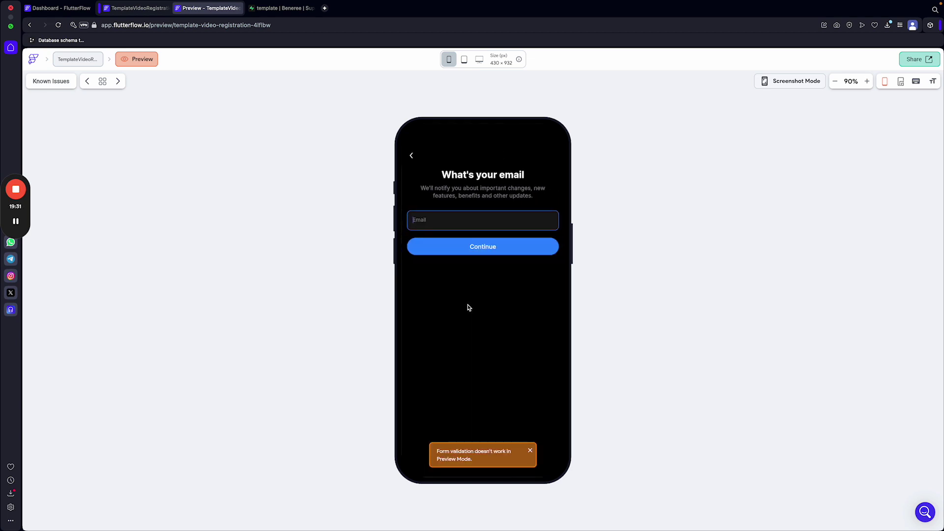
Continue the preview through the email and legal policies pages to the home page, and close the preview.
left_click(470, 251)
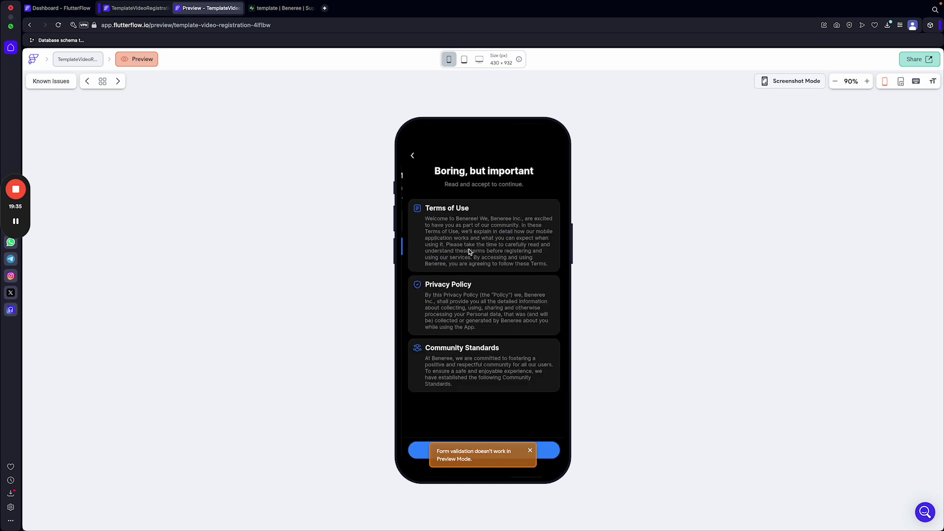
left_click(530, 452)
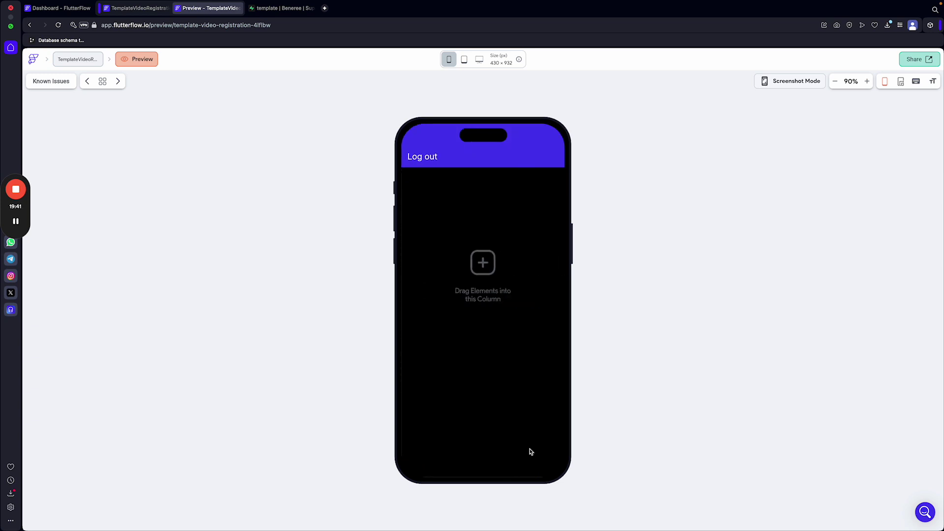
left_click(178, 10)
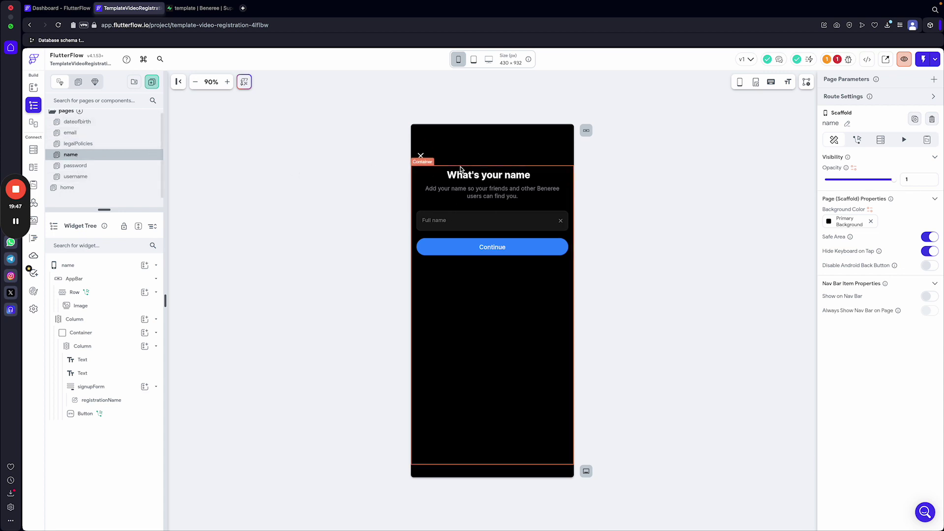
Select the Continue button on the username page and review the project's error list.
left_click(77, 176)
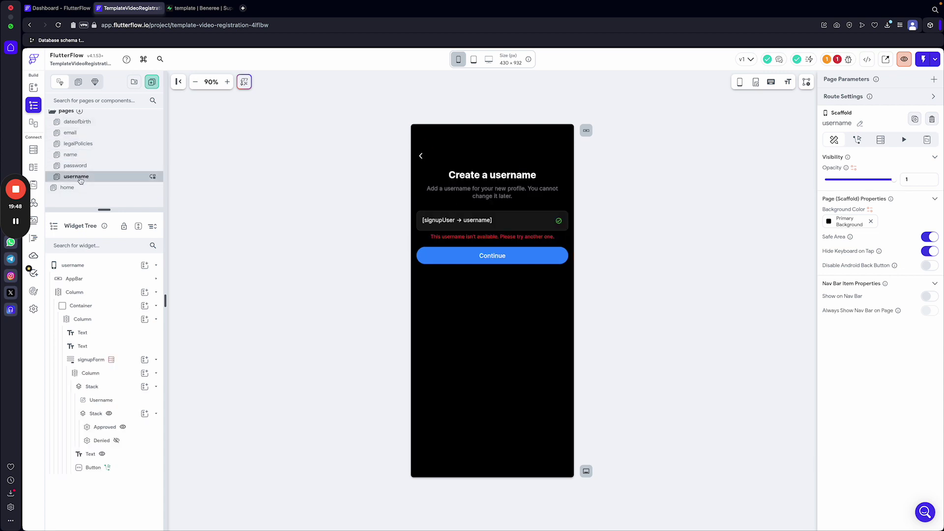
left_click(490, 257)
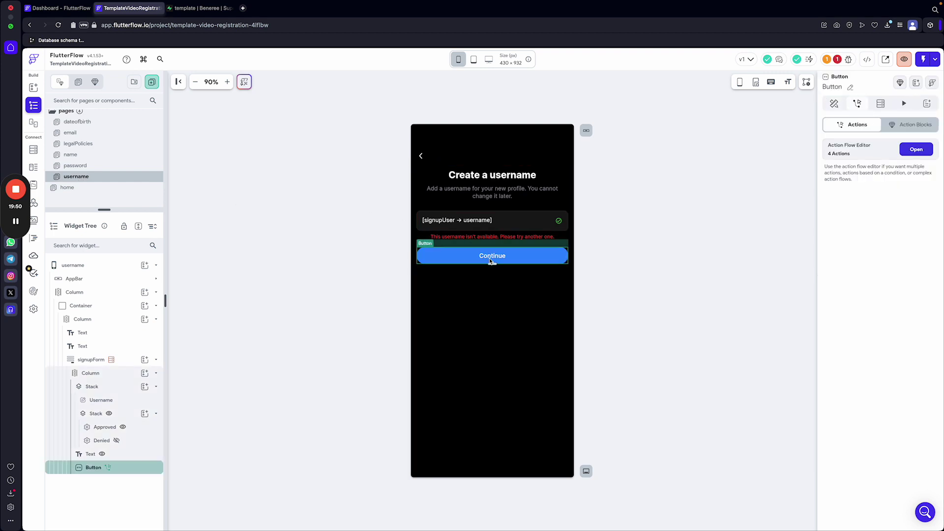
left_click(837, 59)
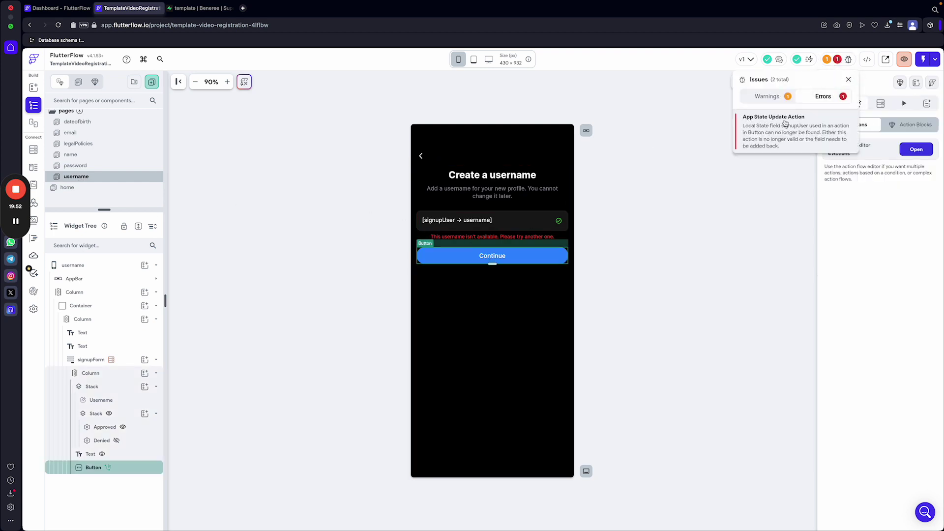
left_click(839, 62)
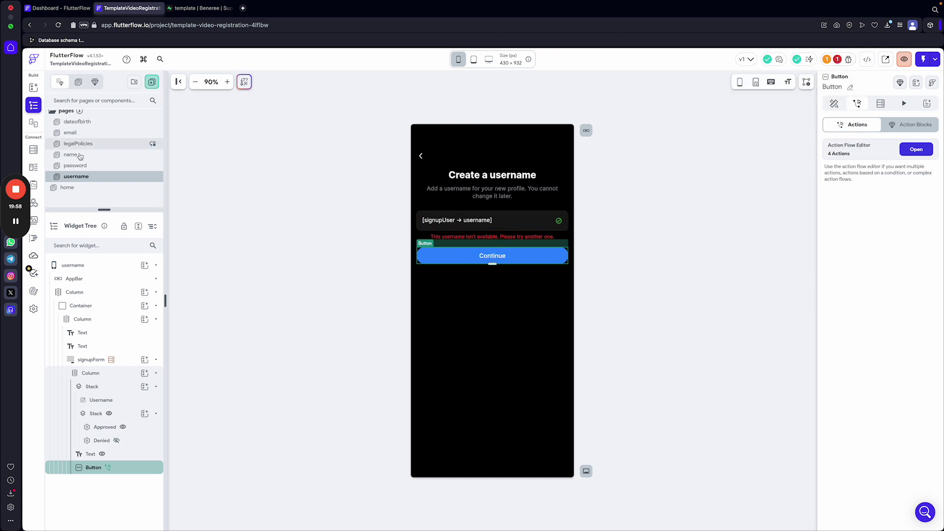
scroll(74, 162, "up", 1)
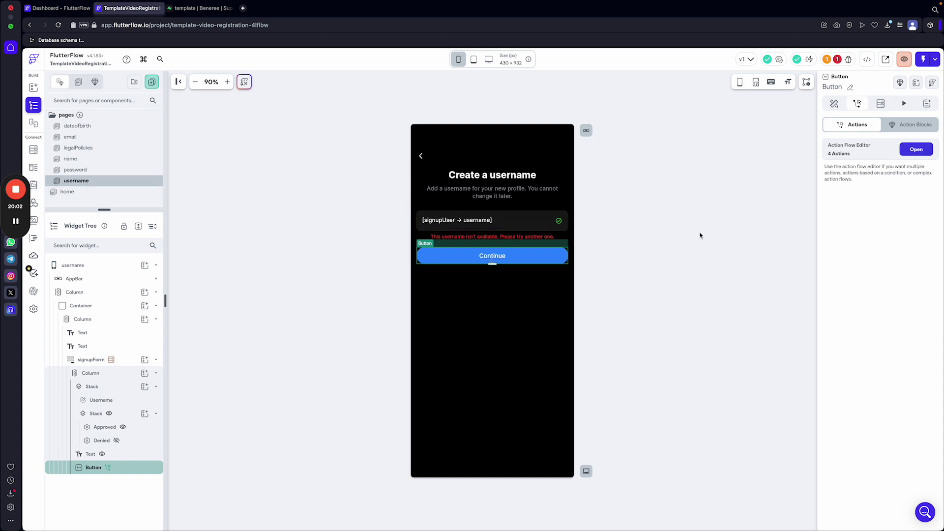
In the username Continue button's Update App State action, remove the deleted field and add the signupUser field.
left_click(917, 149)
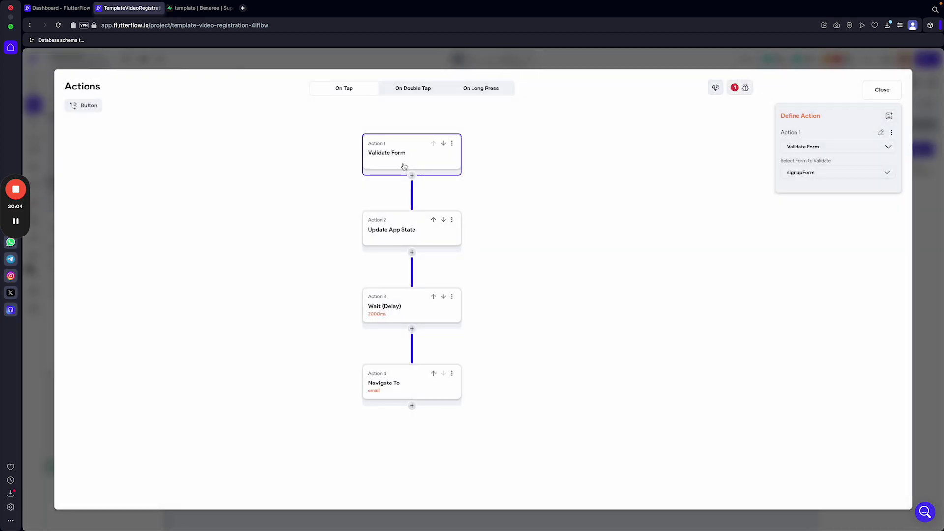
left_click(392, 226)
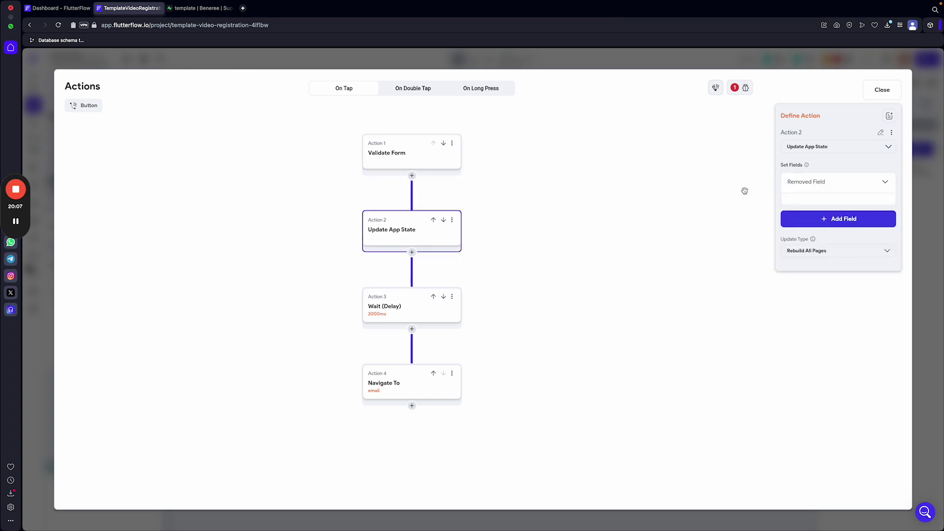
left_click(861, 182)
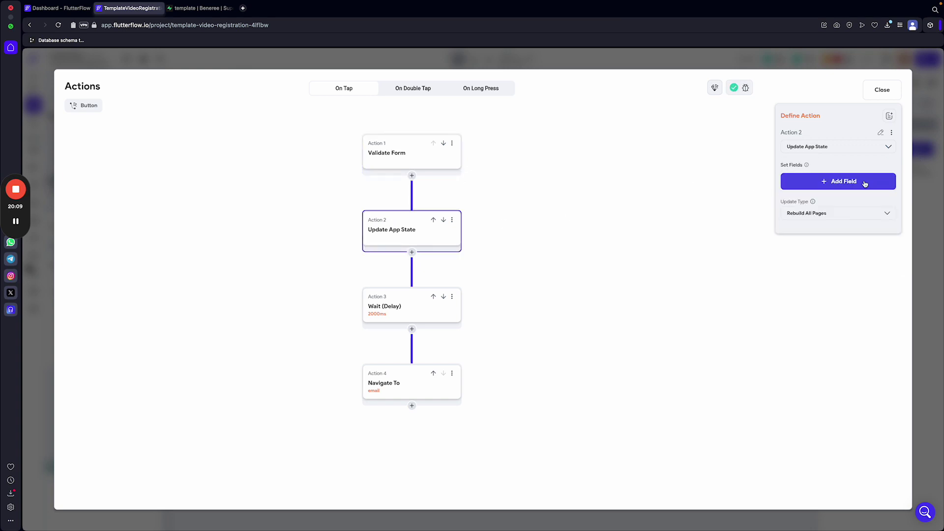
left_click(840, 183)
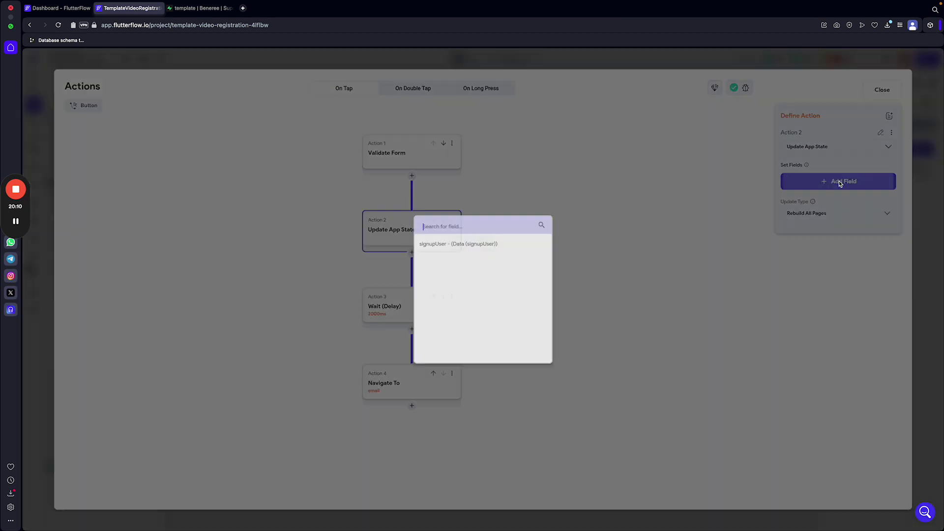
left_click(435, 245)
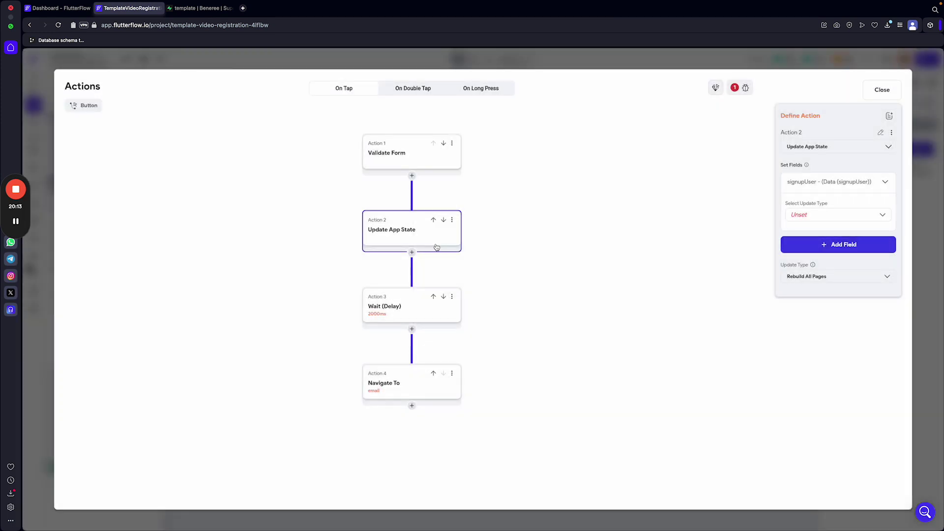
Set signupUser to Update Field(s), setting its username field to the Username widget state value, and close the action flow.
left_click(808, 216)
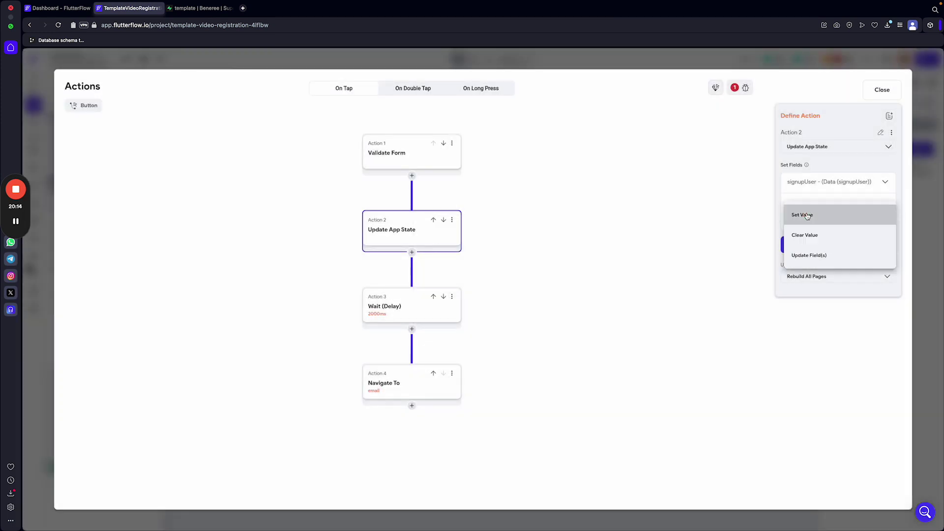
left_click(808, 254)
left_click(712, 261)
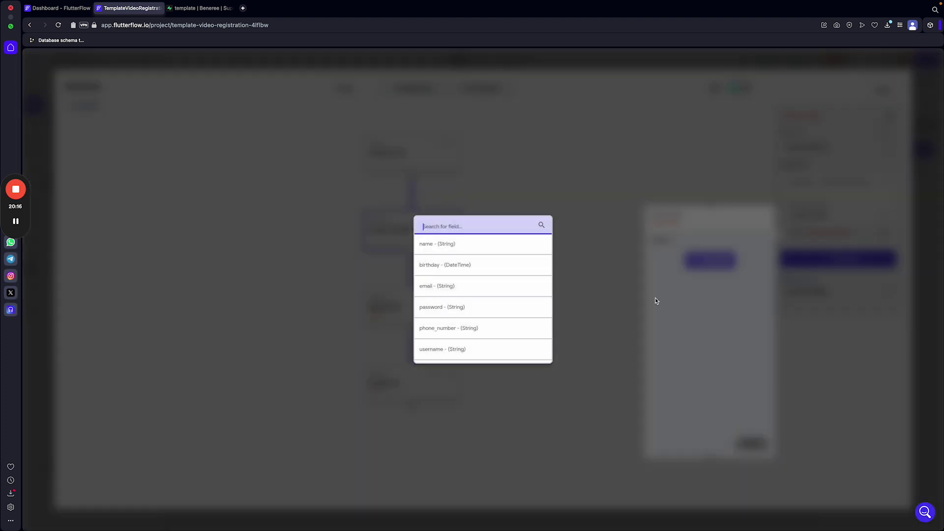
left_click(436, 349)
left_click(681, 318)
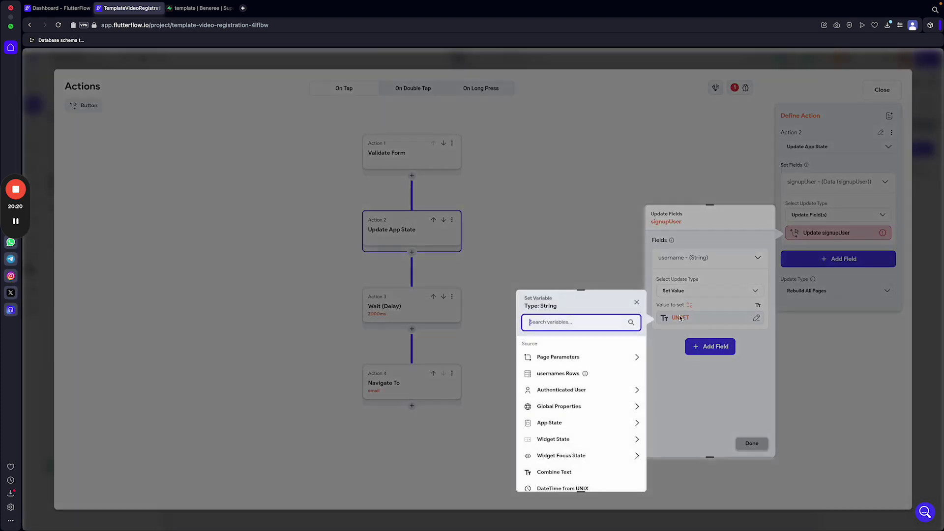
left_click(555, 440)
left_click(558, 468)
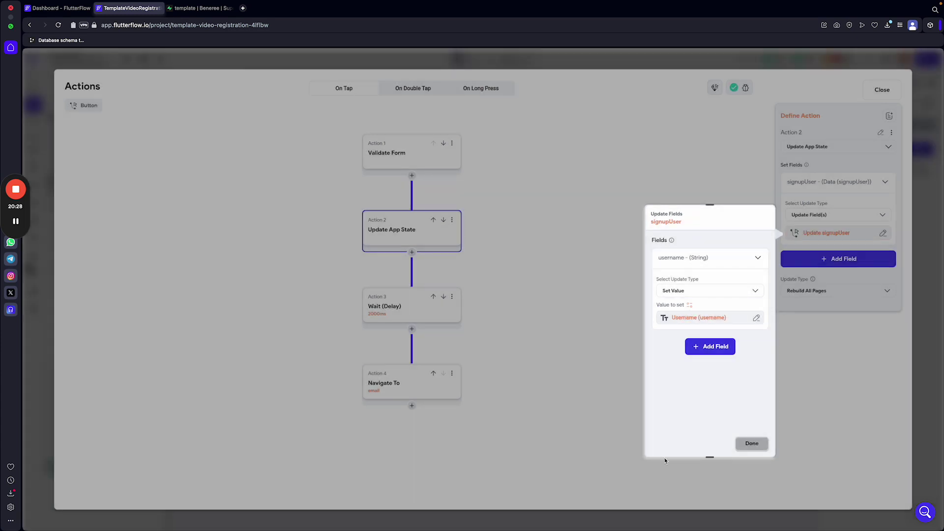
left_click(750, 443)
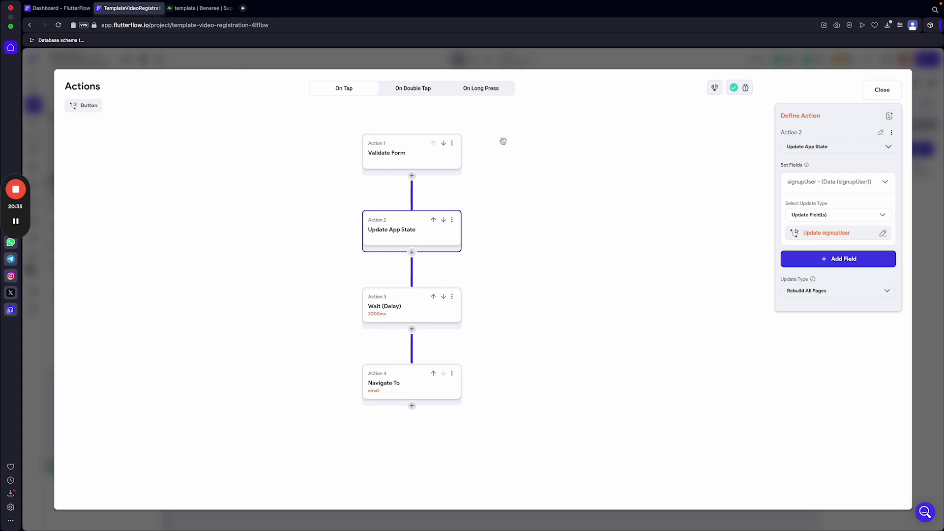
left_click(498, 65)
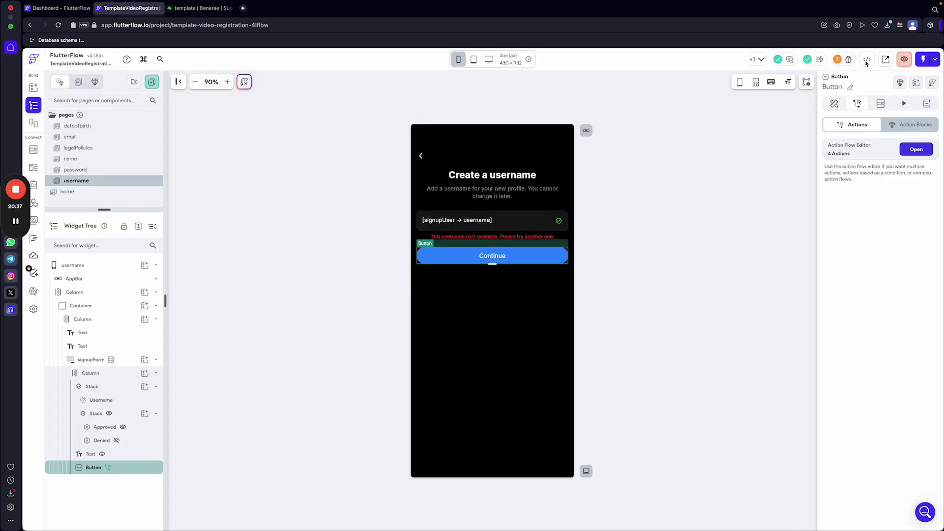
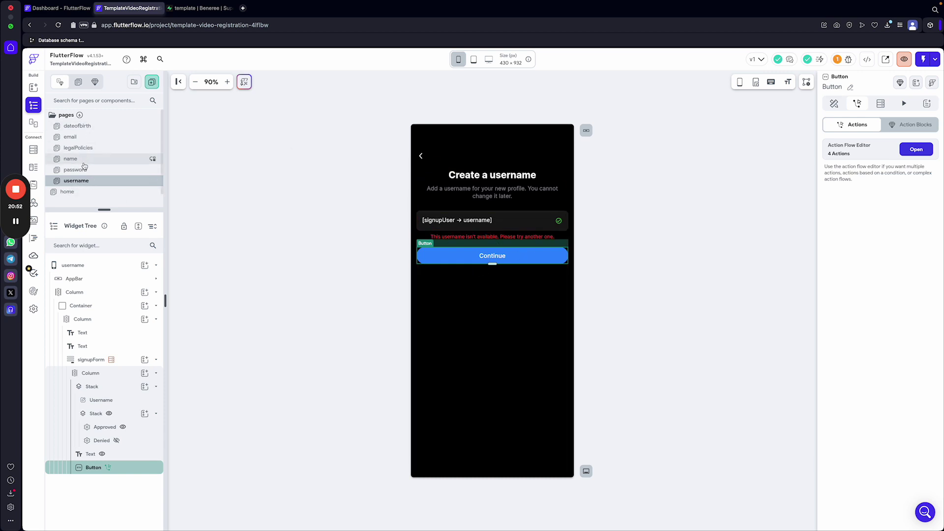
Select the I accept button on the legalPolicies page and check the users table's columns in Supabase.
left_click(101, 149)
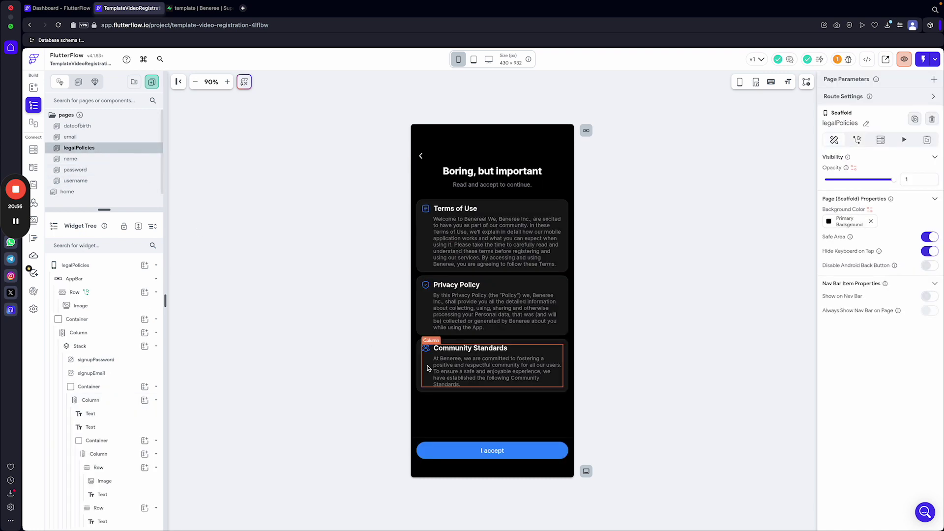
left_click(507, 450)
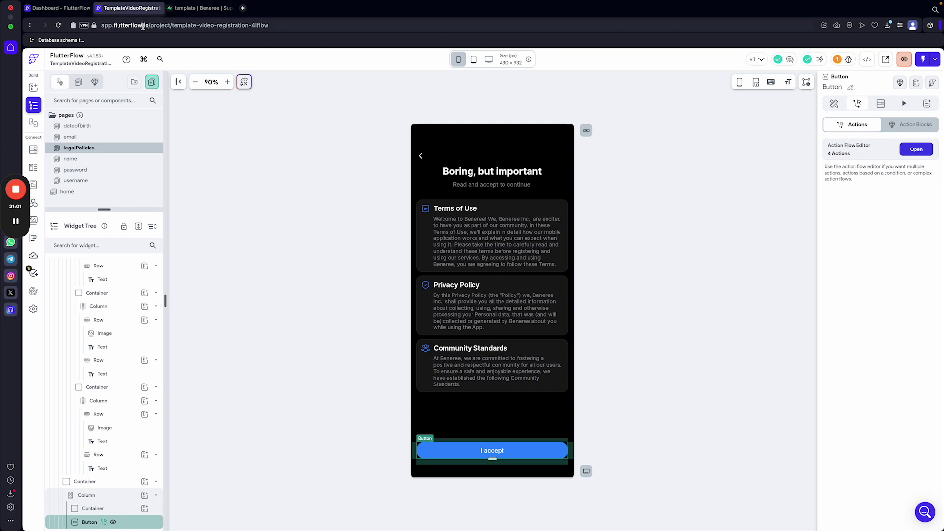
left_click(197, 8)
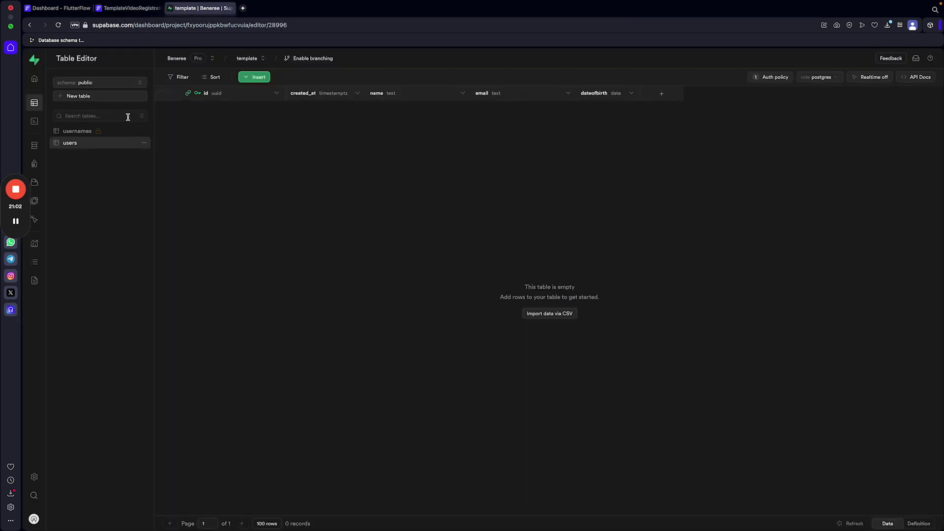
left_click(129, 8)
left_click(196, 8)
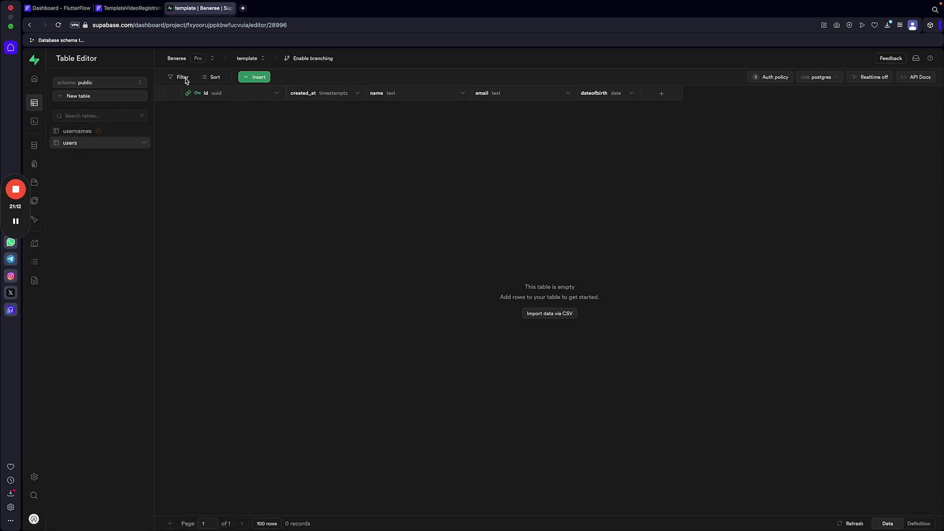
left_click(122, 11)
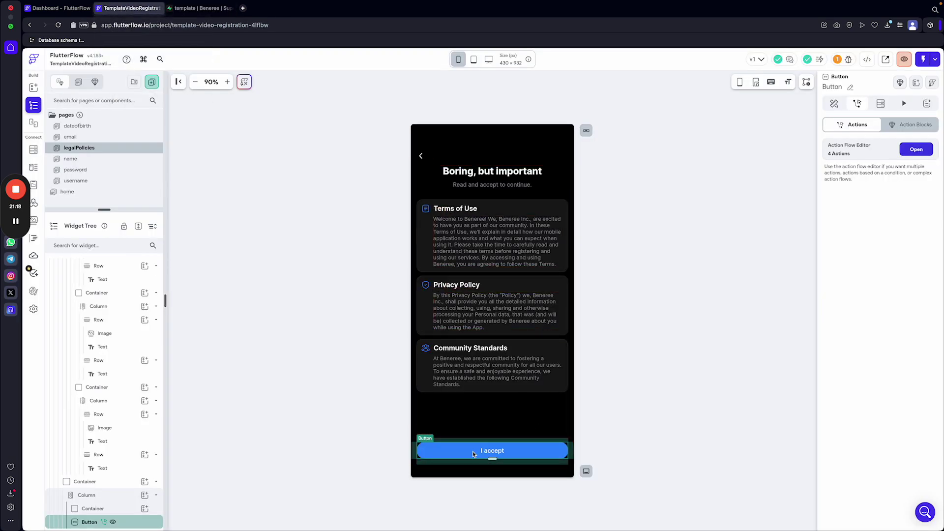
Insert a 500 ms Wait (Delay) action between Create Account and Insert Row in the I accept button's action flow.
left_click(916, 150)
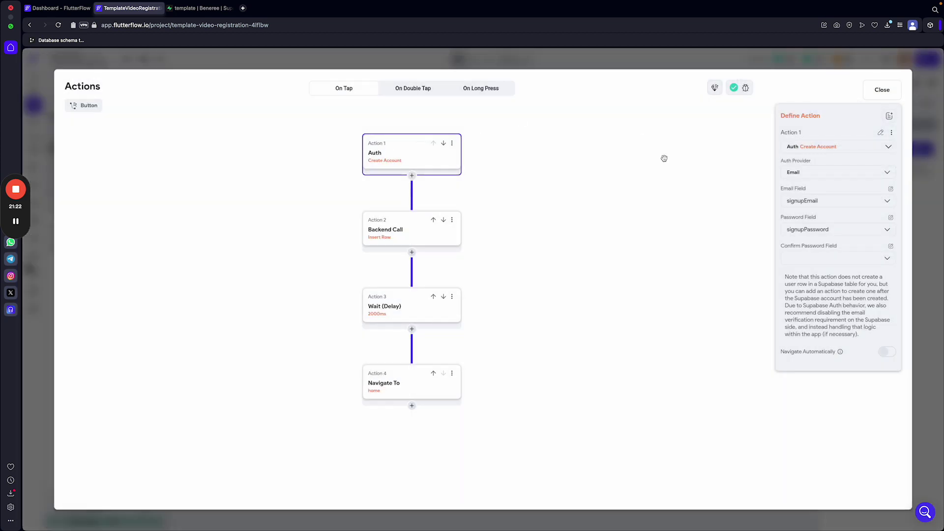
left_click(396, 230)
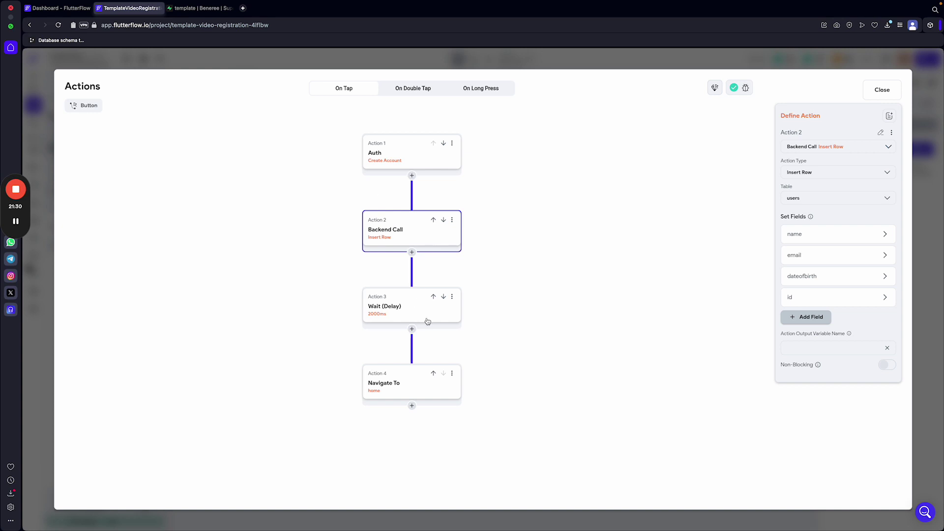
left_click(412, 177)
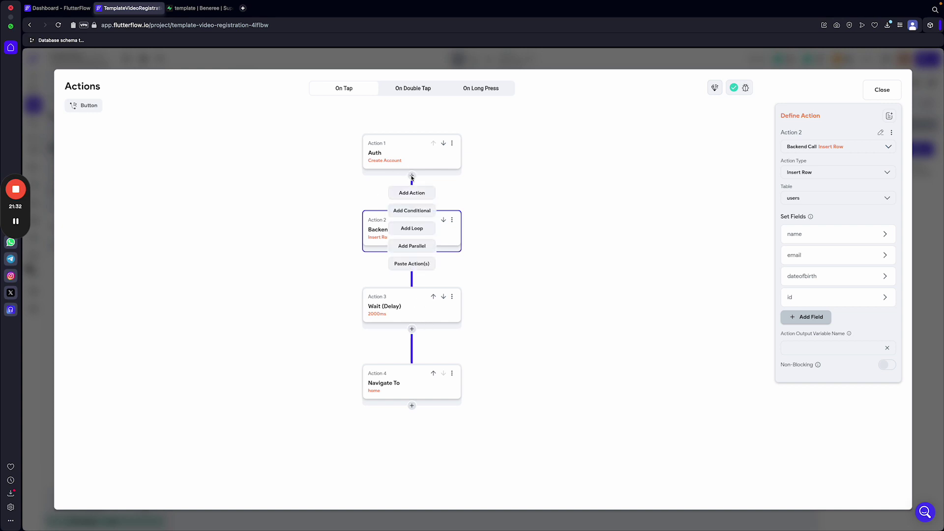
left_click(411, 193)
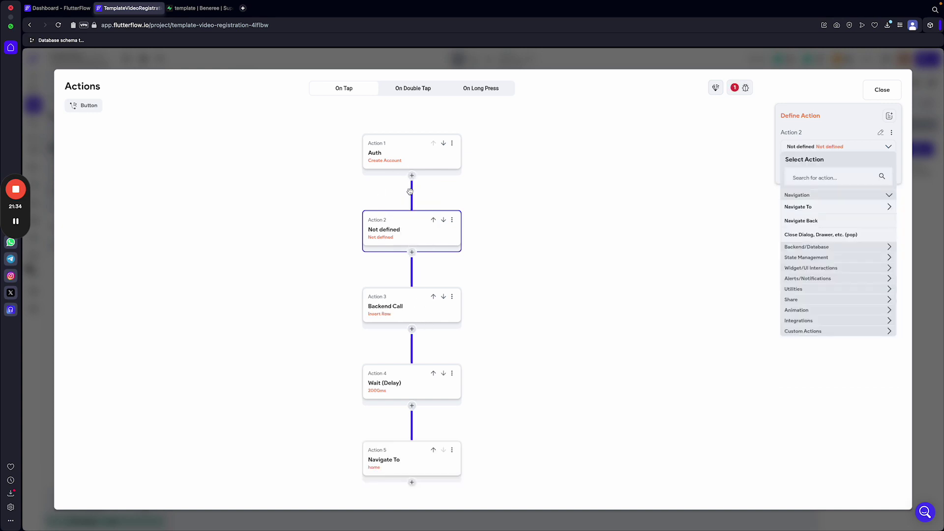
left_click(810, 177)
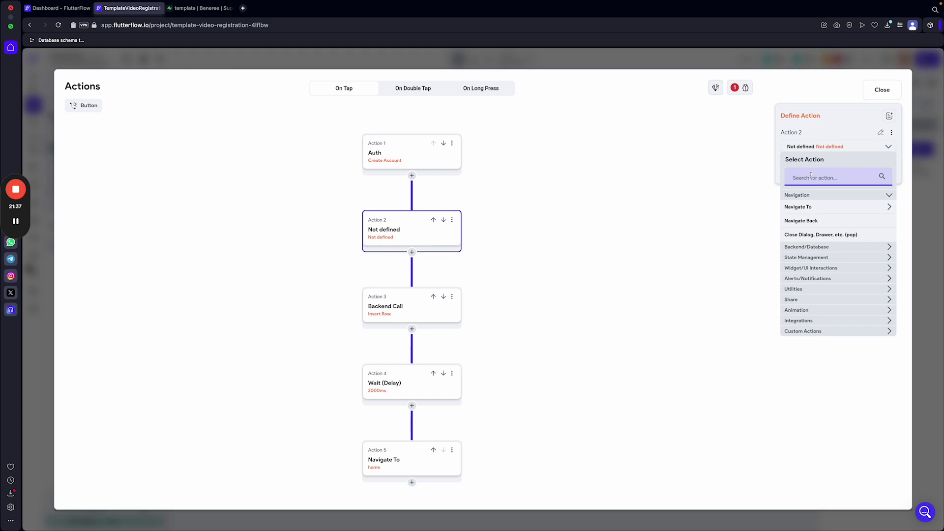
type("dela")
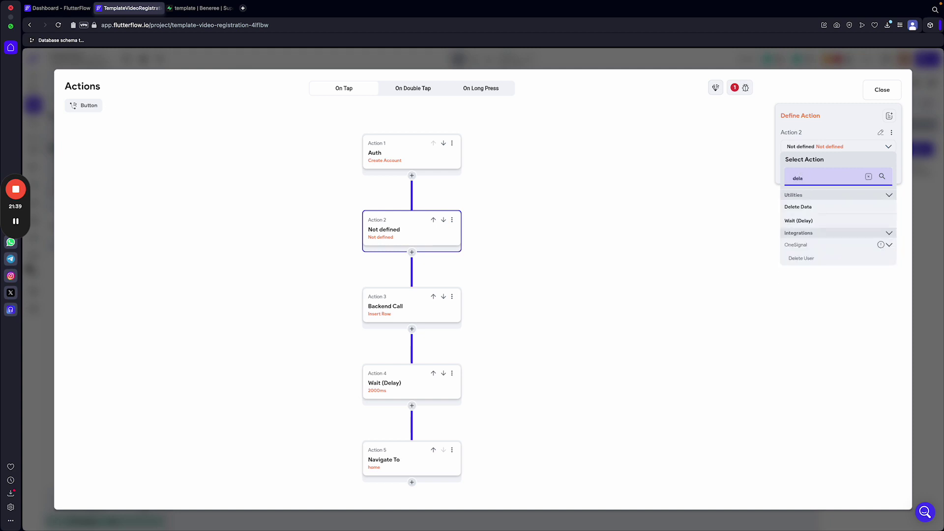
left_click(795, 220)
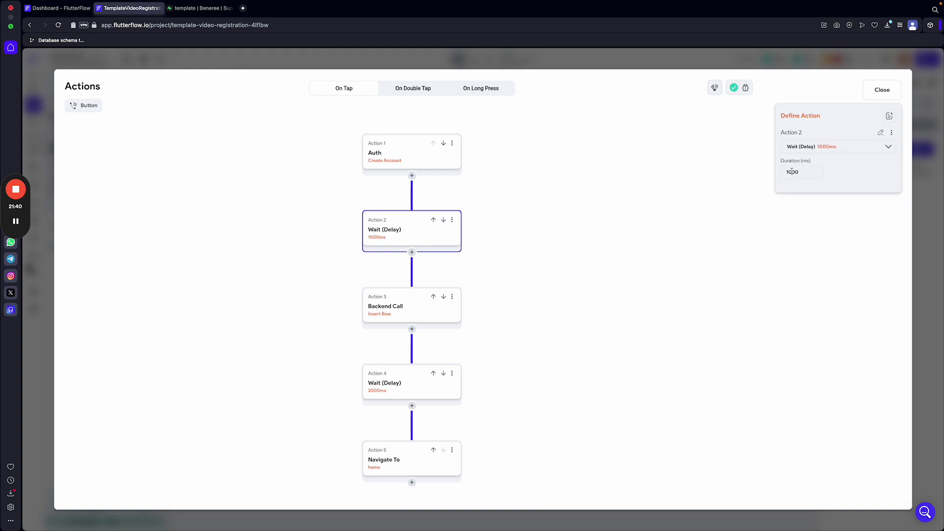
type("5")
Insert a 500 ms Wait (Delay) action directly after the users table's Insert Row action.
left_click(401, 315)
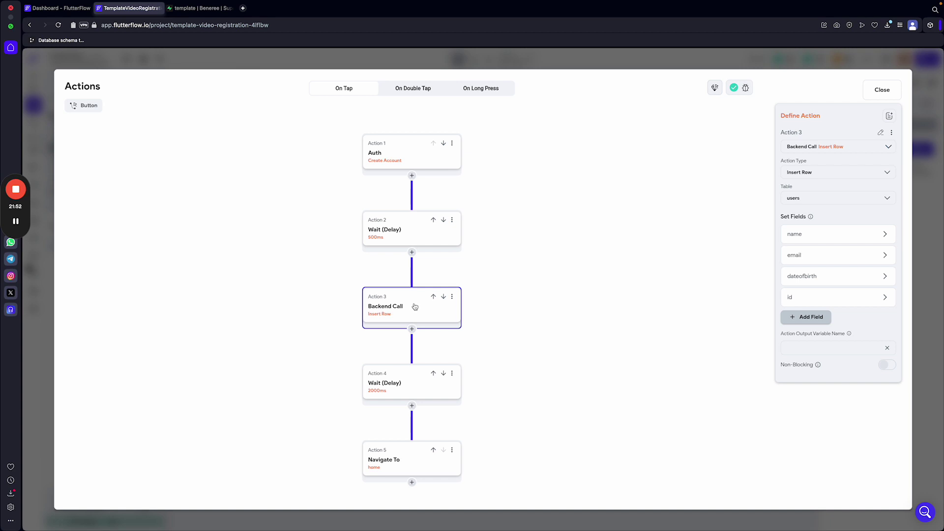
left_click(412, 329)
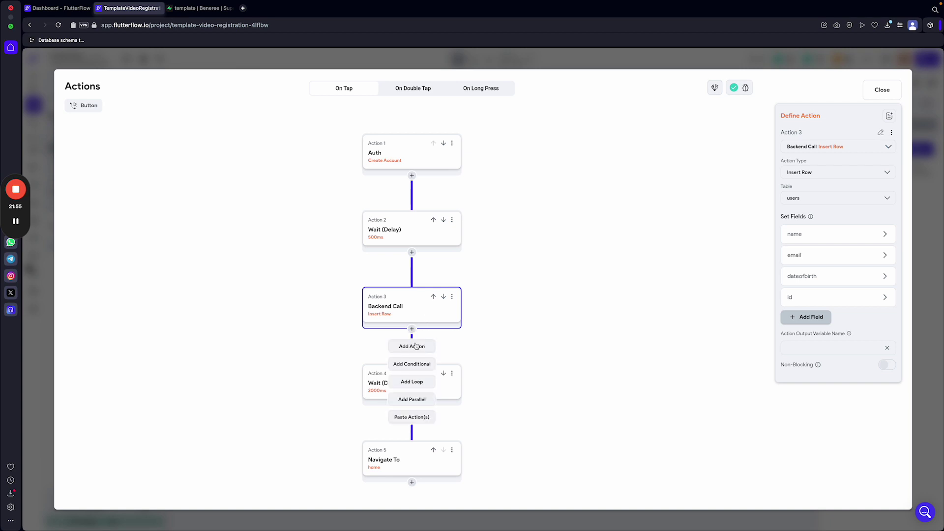
left_click(416, 346)
type("wait")
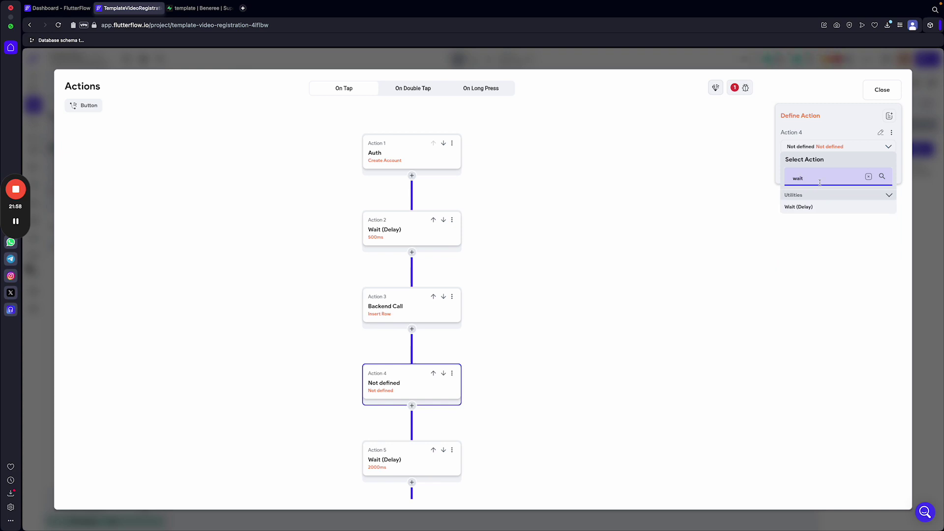
left_click(806, 207)
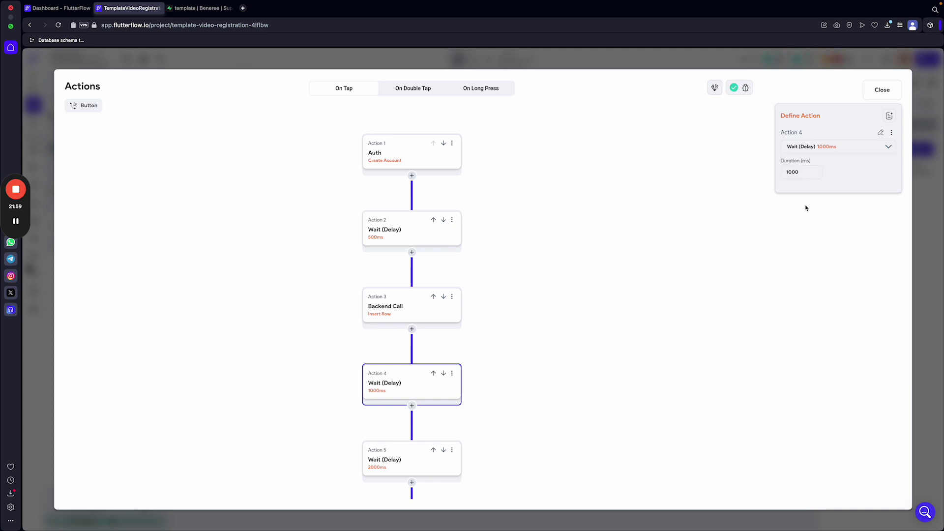
left_click_drag(791, 171, 761, 173)
type("5")
Add a Supabase Insert Row action for the usernames table after the new 500 ms wait.
left_click(412, 406)
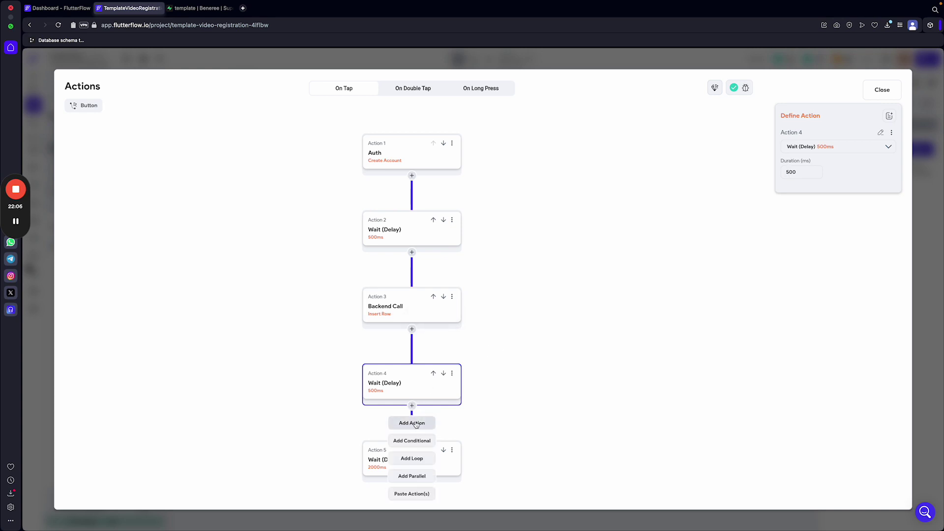
left_click(416, 424)
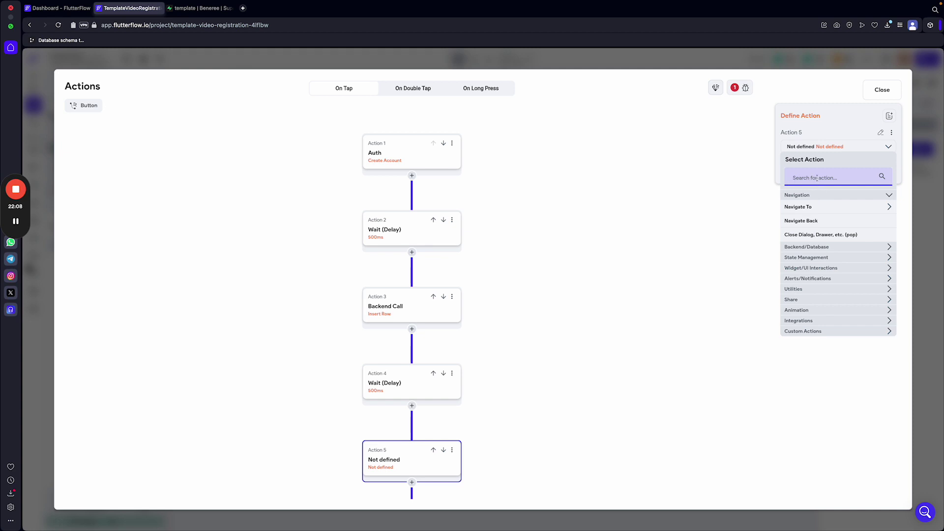
type("inser")
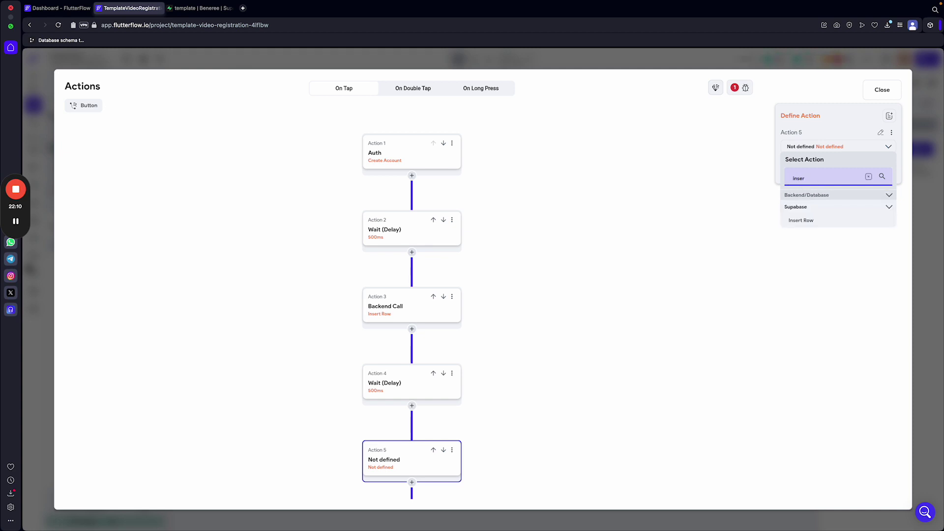
left_click(802, 220)
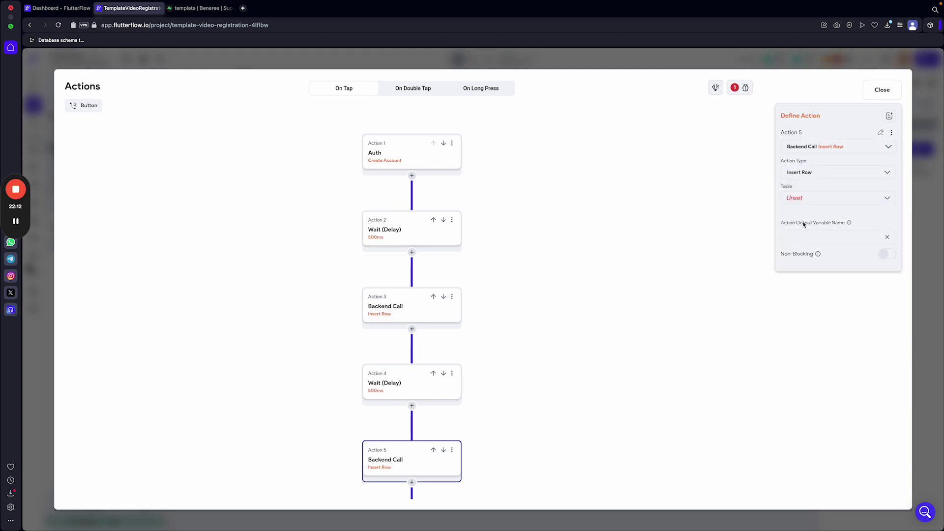
left_click(792, 198)
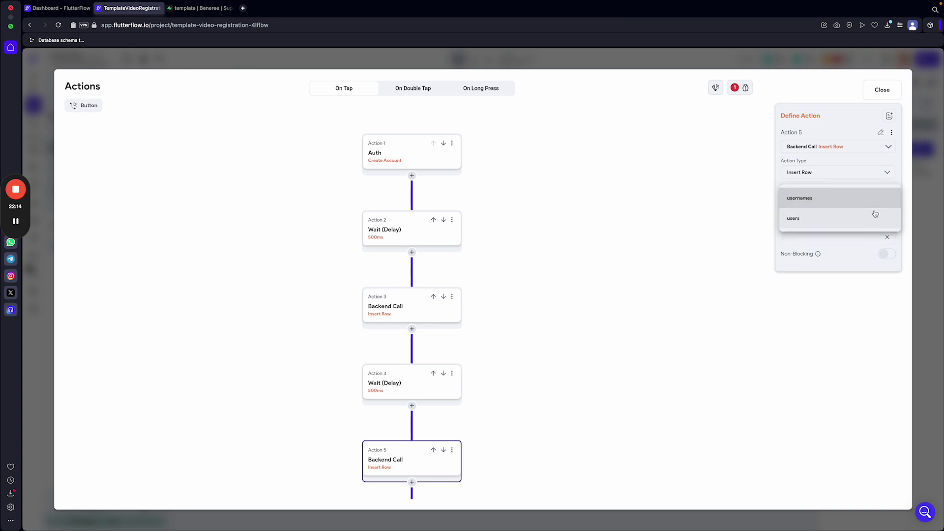
left_click(812, 200)
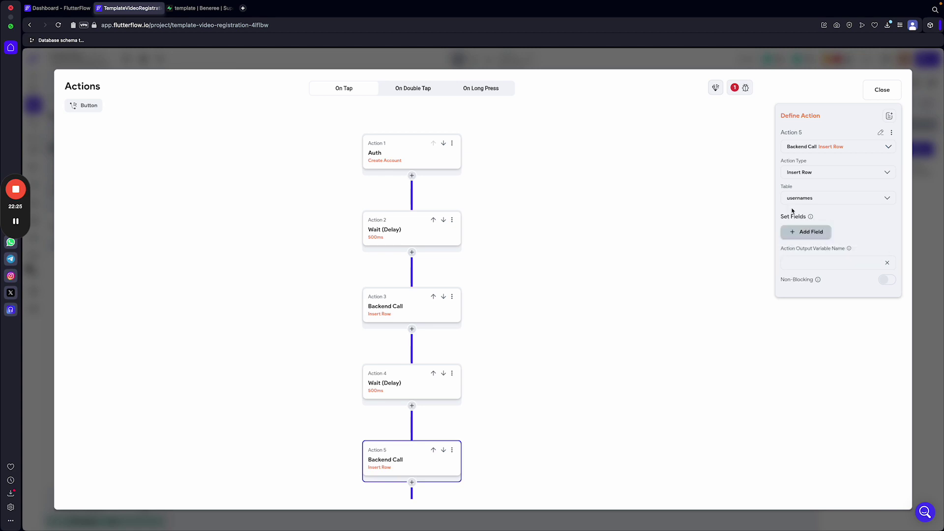
Add the id and username fields to the usernames Insert Row action and set id to the authenticated user's User ID.
left_click(792, 234)
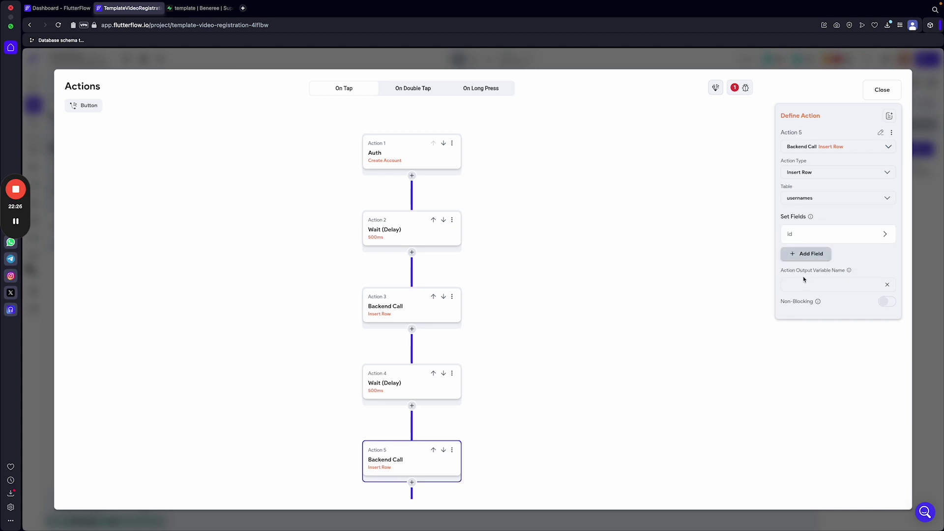
left_click(797, 257)
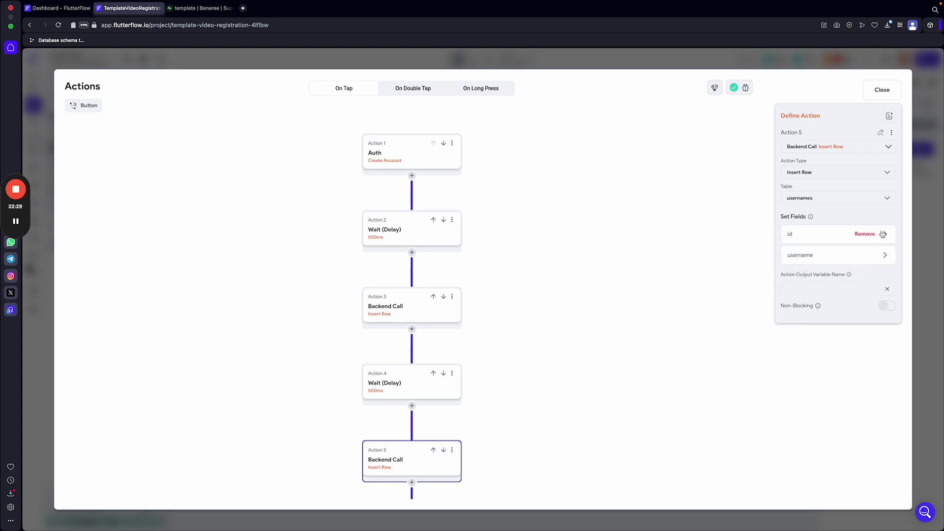
left_click(802, 240)
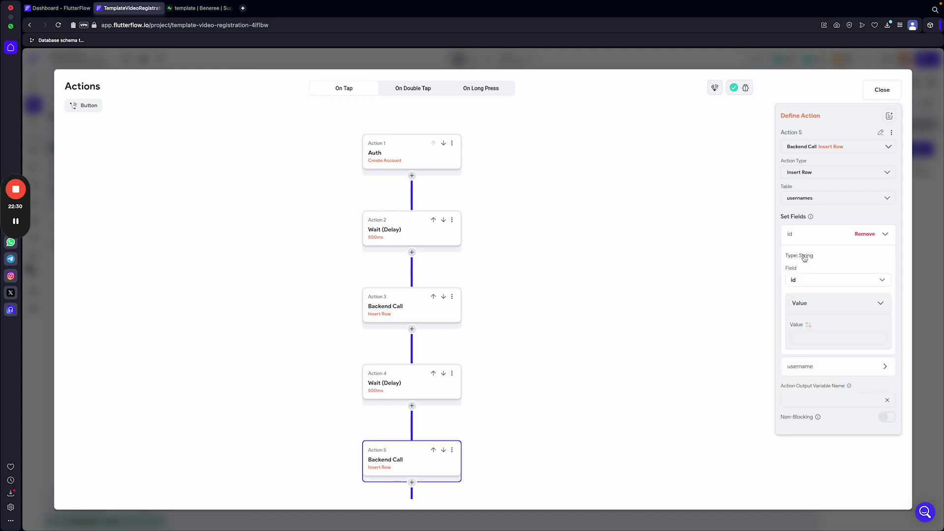
left_click(809, 326)
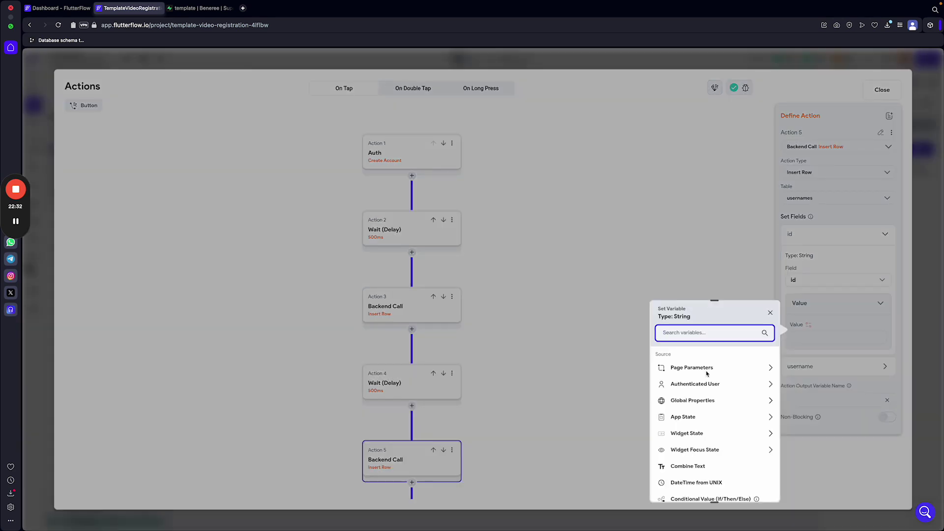
left_click(682, 386)
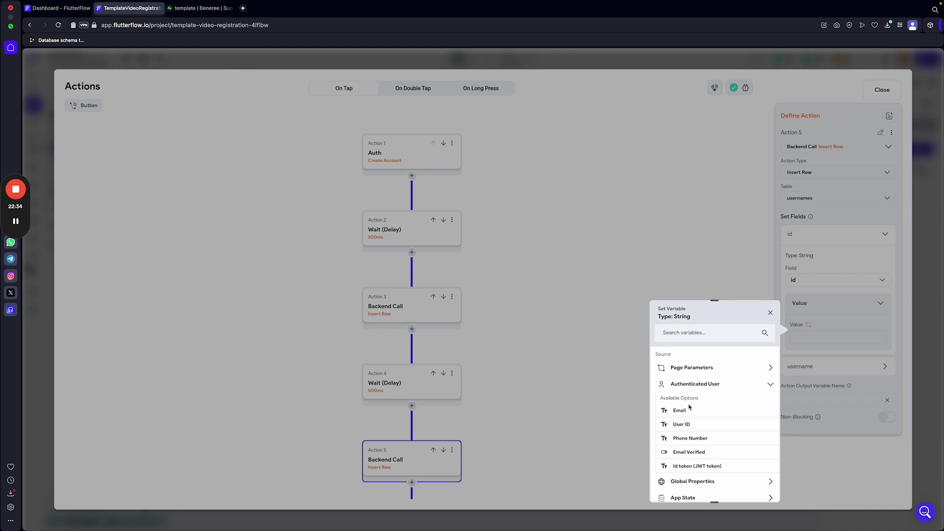
left_click(681, 423)
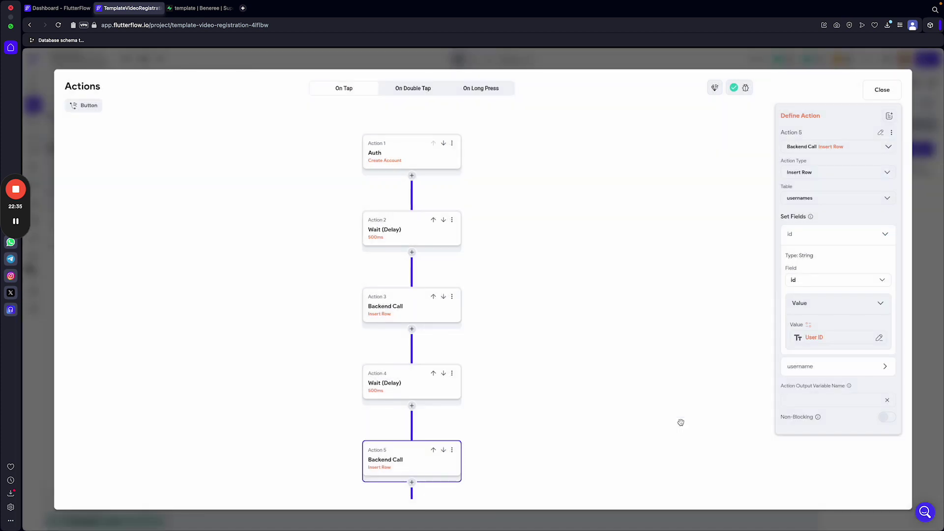
Set the username field's value to the username data structure field of the signupUser app state.
left_click(811, 366)
scroll(817, 402, "down", 2)
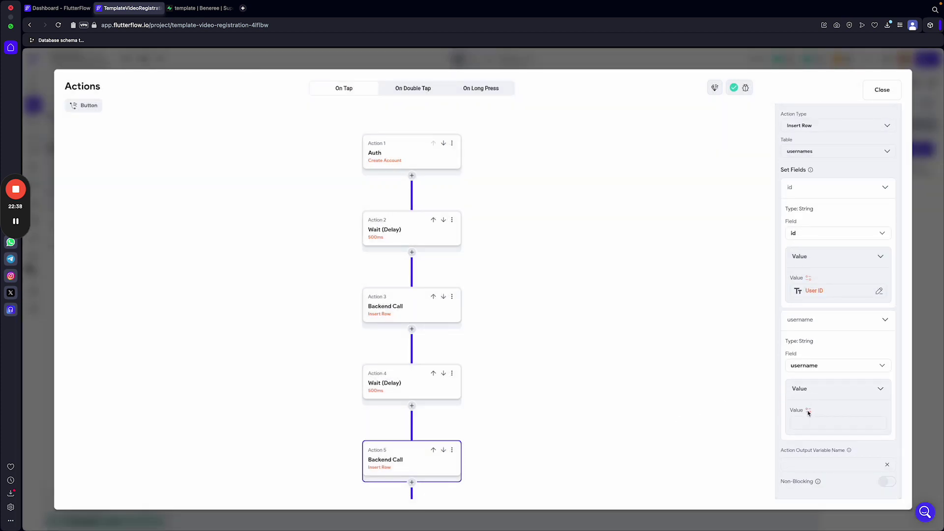
left_click(808, 411)
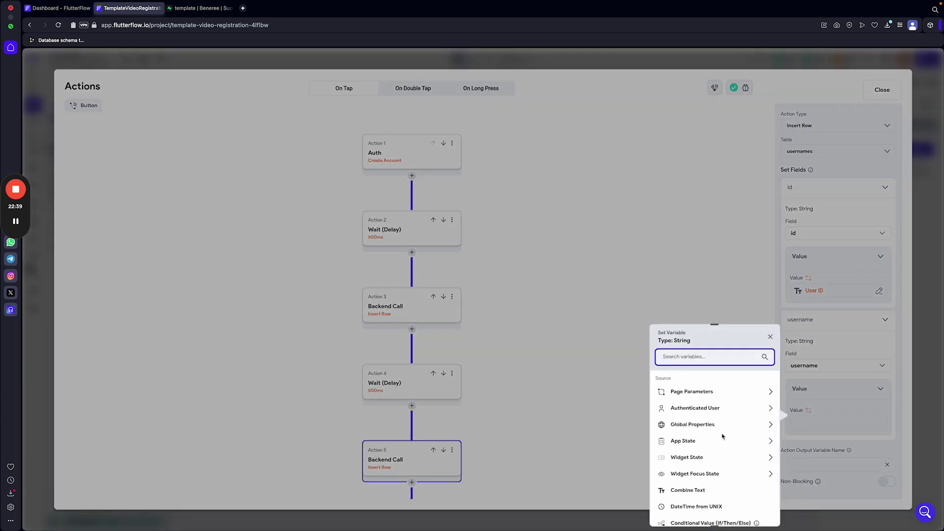
left_click(679, 440)
left_click(685, 468)
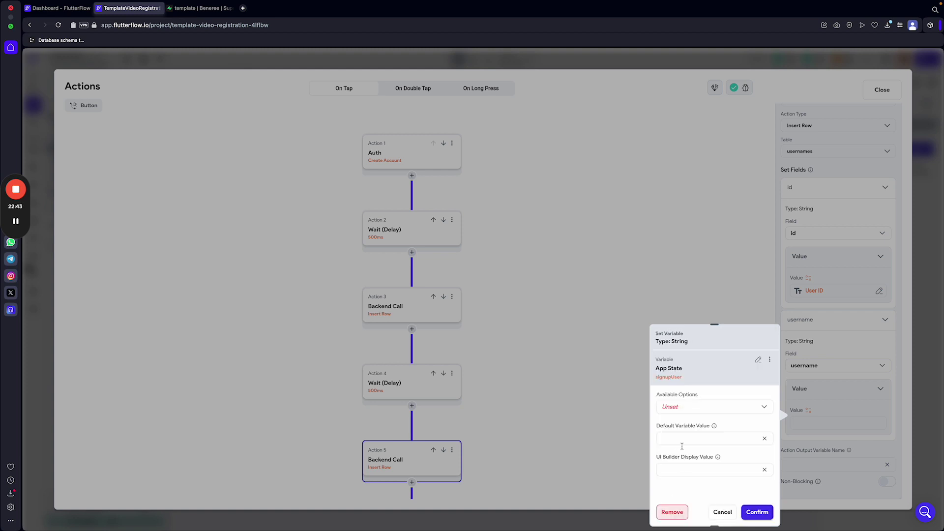
left_click(679, 412)
left_click(678, 408)
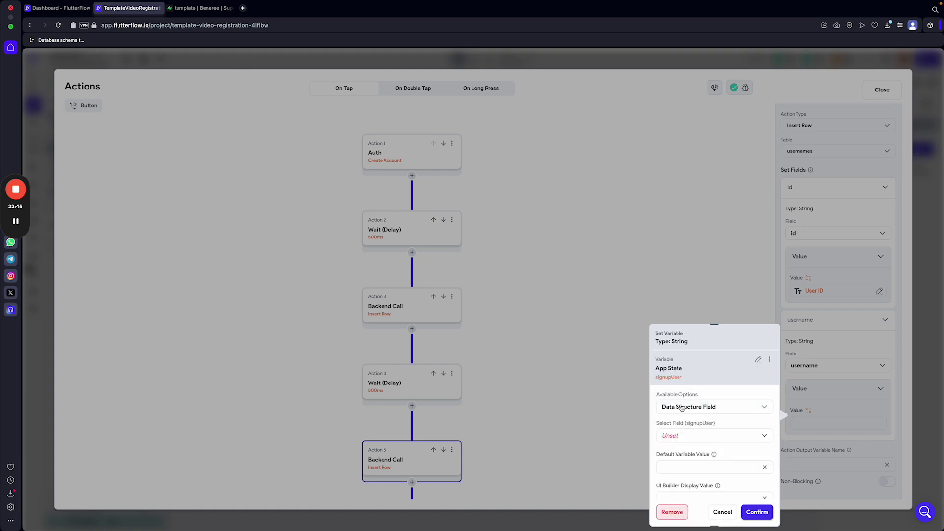
left_click(691, 437)
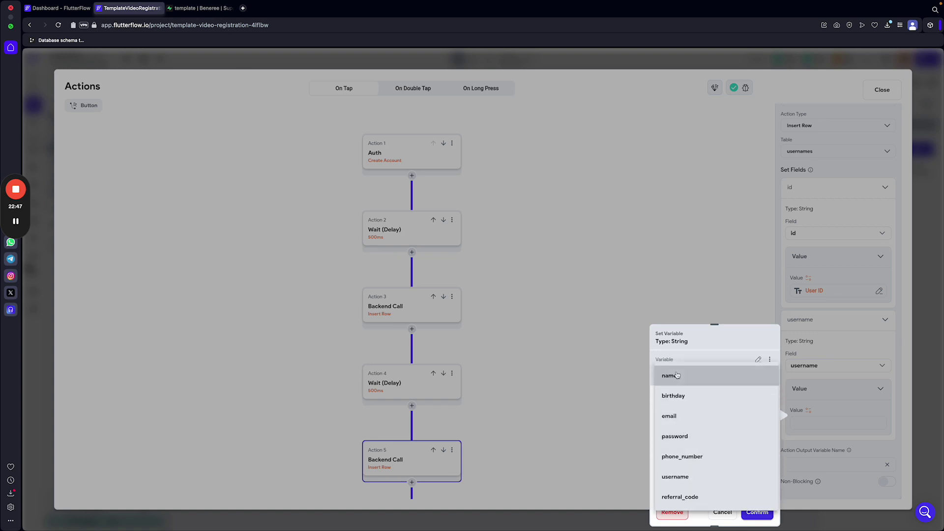
left_click(681, 476)
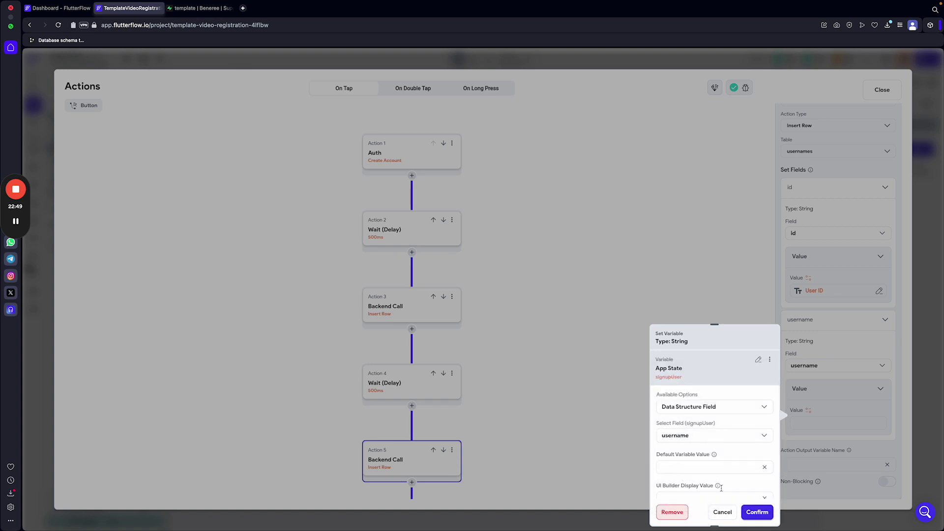
left_click(758, 513)
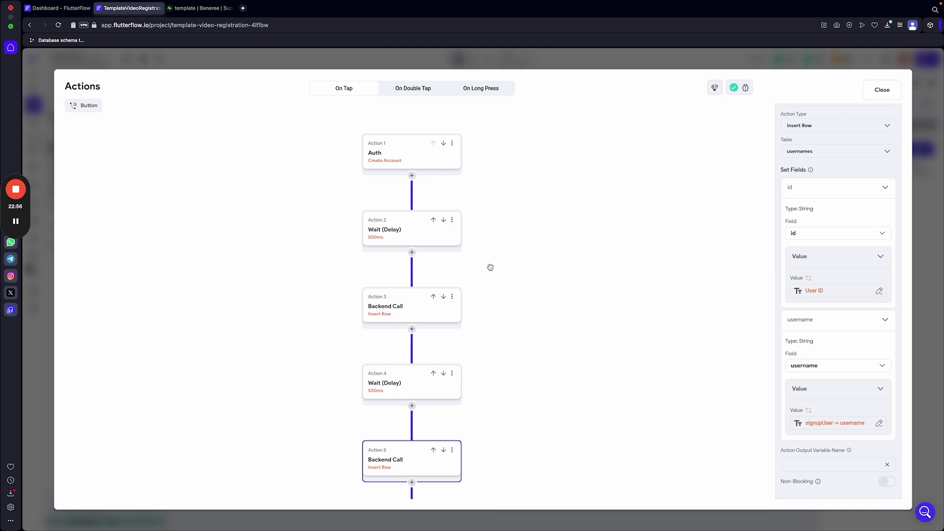
Review the rest of the action flow, close it, and launch the app in Test Mode.
scroll(561, 302, "down", 2)
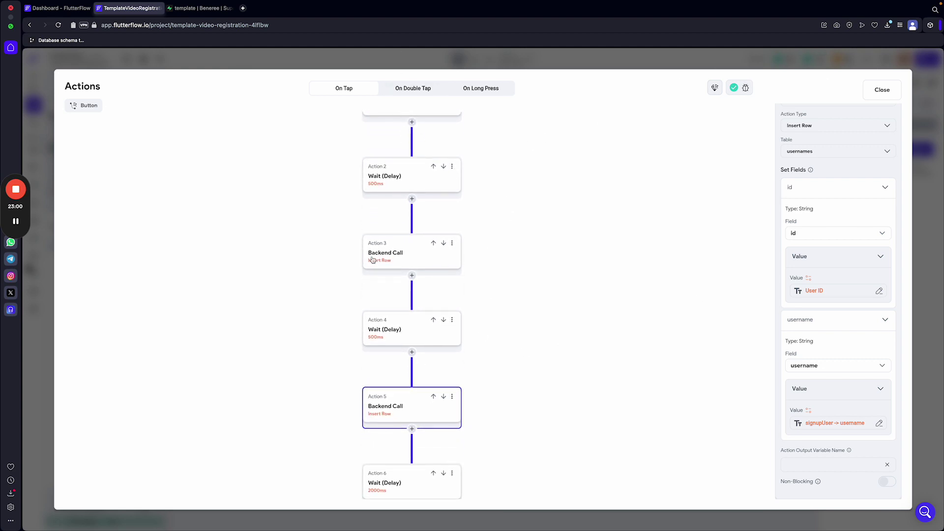
scroll(512, 297, "down", 4)
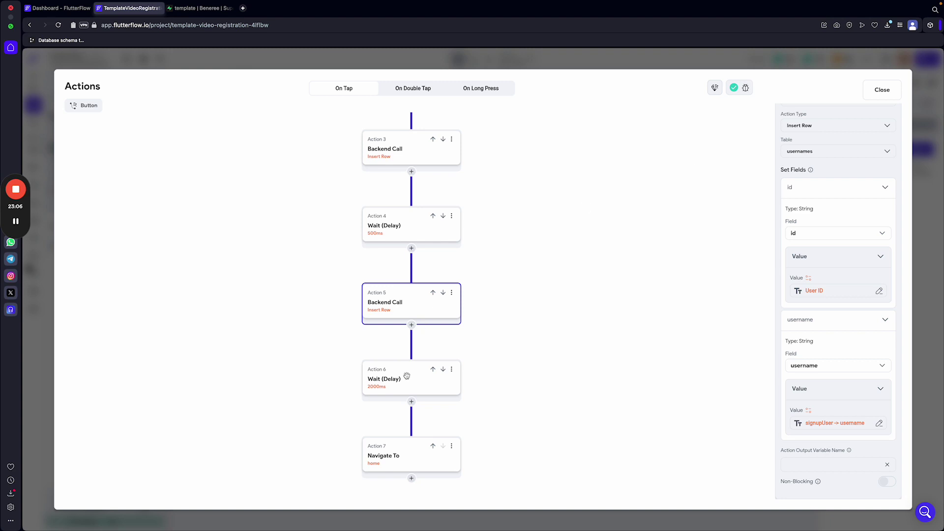
scroll(393, 385, "up", 1)
scroll(538, 352, "down", 6)
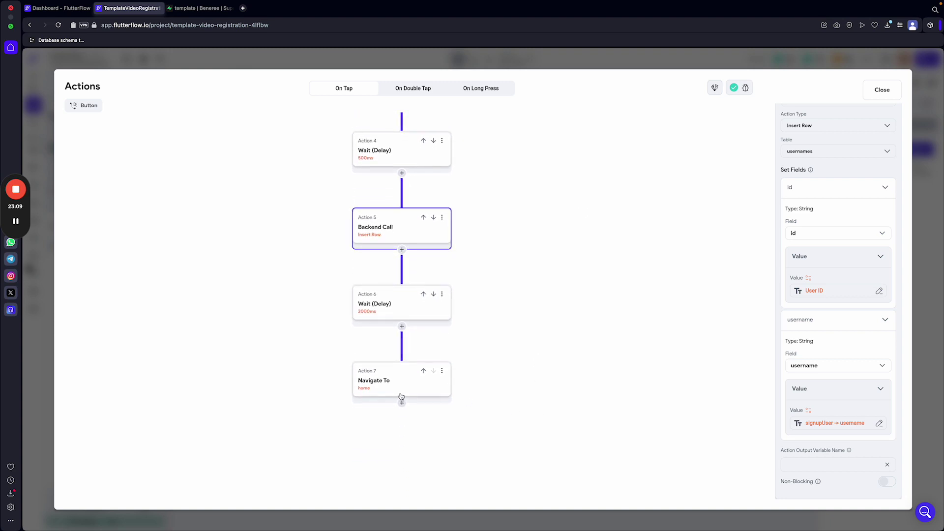
left_click(474, 62)
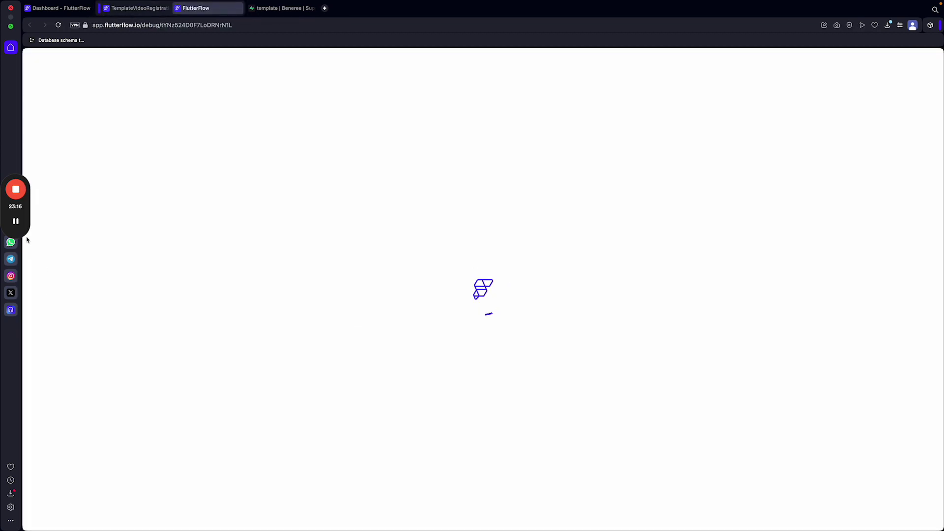
left_click(15, 221)
left_click(20, 222)
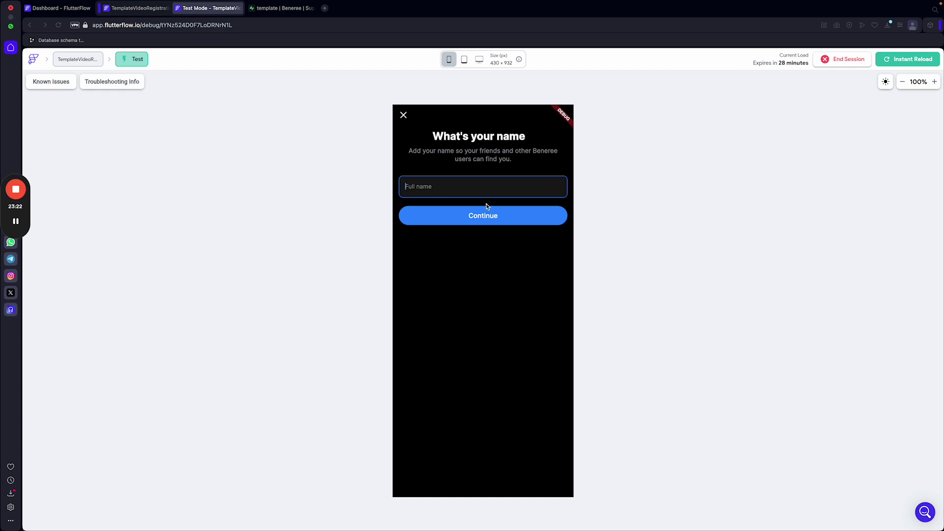
Check the Authentication users and the contents of the usernames and users tables in Supabase.
left_click(283, 8)
left_click(54, 162)
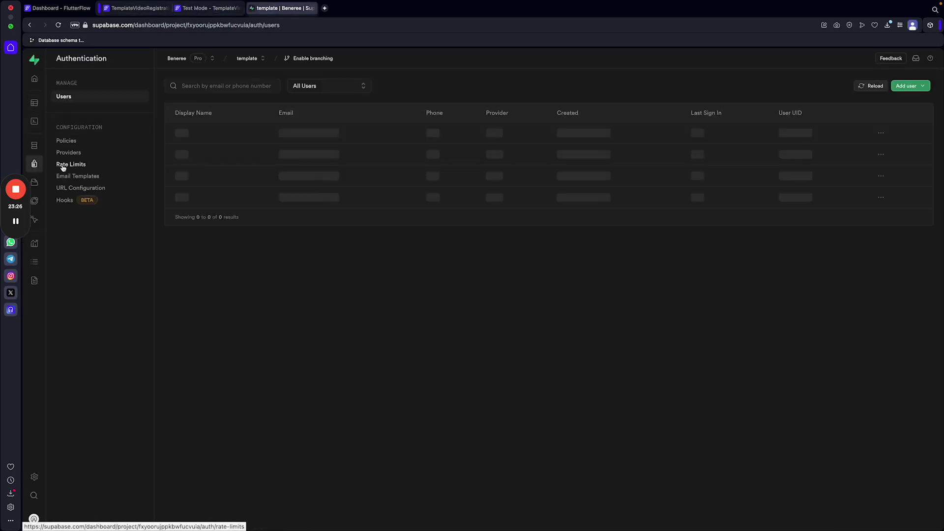
left_click(49, 103)
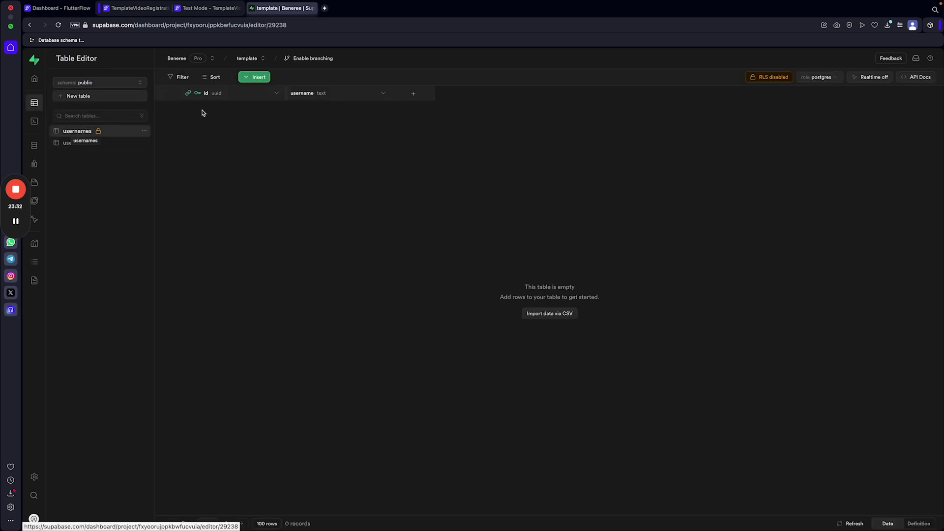
left_click(83, 148)
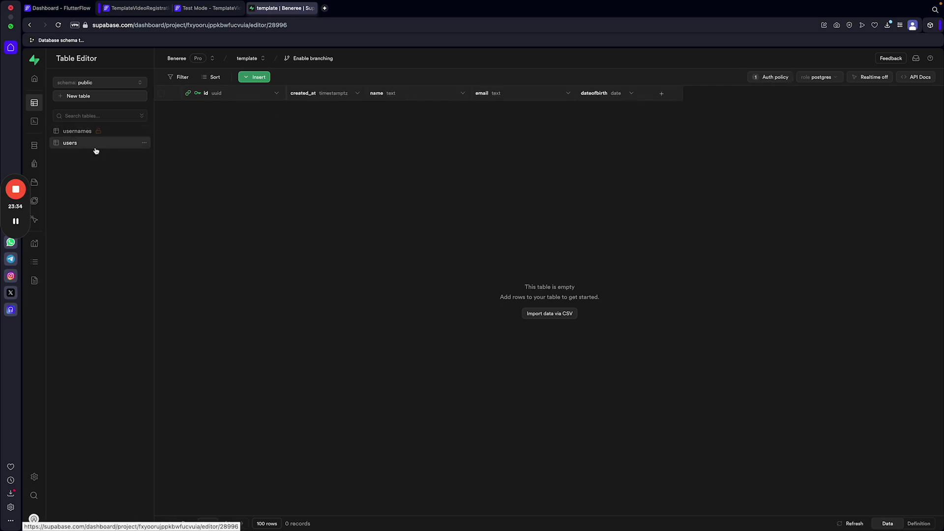
Return to the FlutterFlow test session, then enter the full name and account password in the registration flow, continuing past each page.
left_click(206, 9)
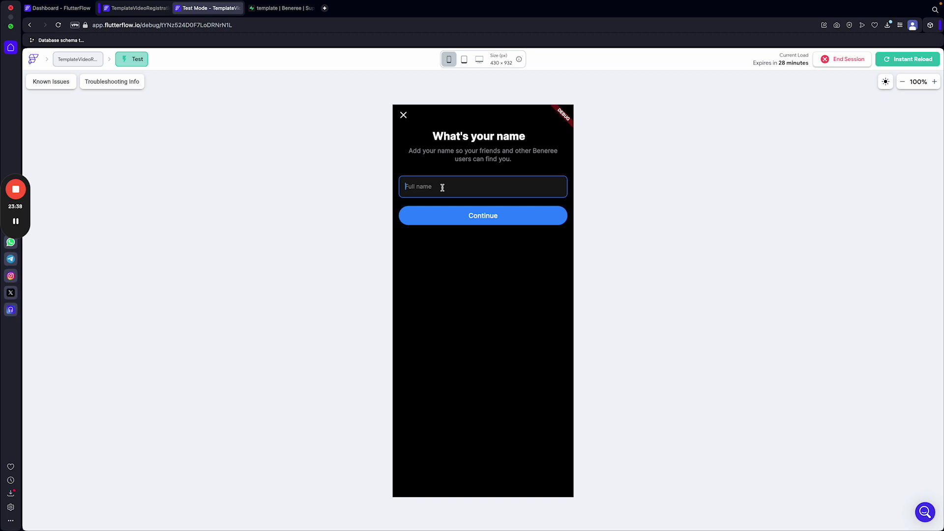
type("Lucas")
left_click(484, 217)
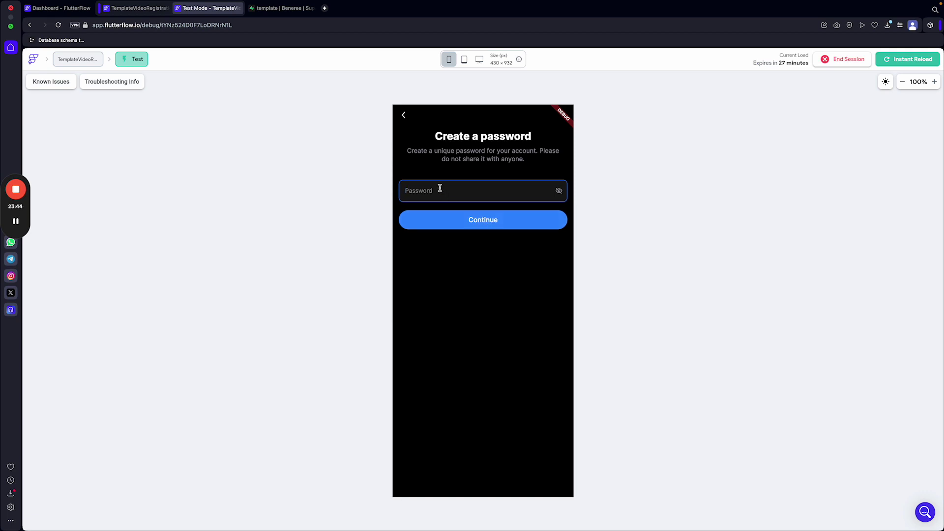
type("••••••••")
left_click(500, 223)
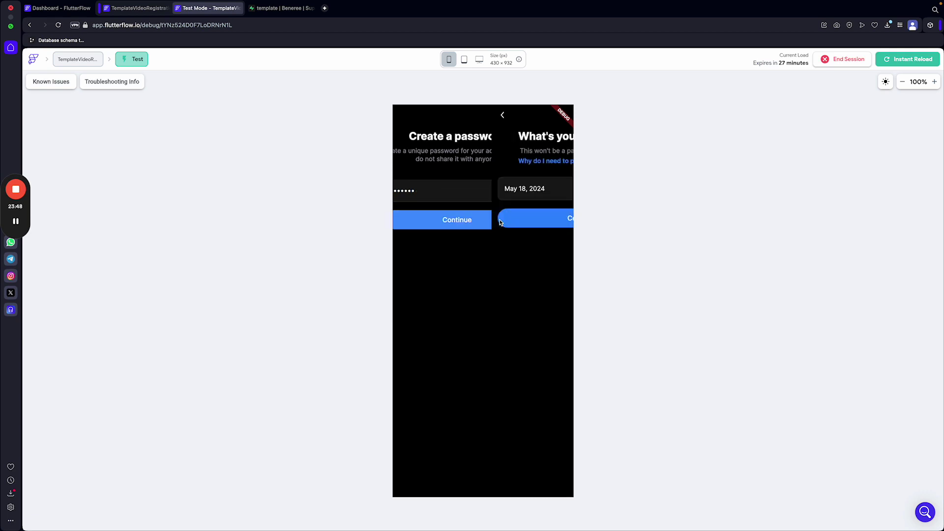
Pick a date of birth with an earlier year and continue to the username page.
left_click(462, 189)
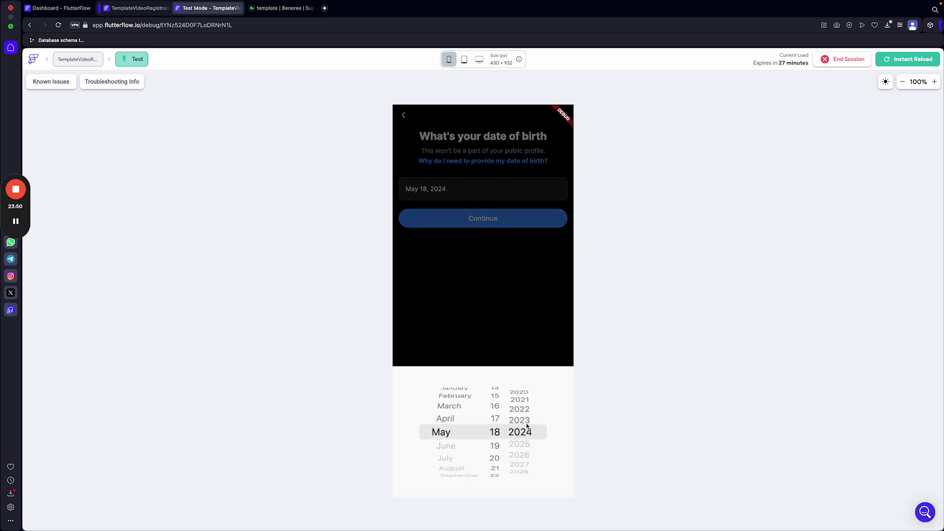
scroll(520, 426, "up", 2)
left_click(500, 220)
left_click(499, 219)
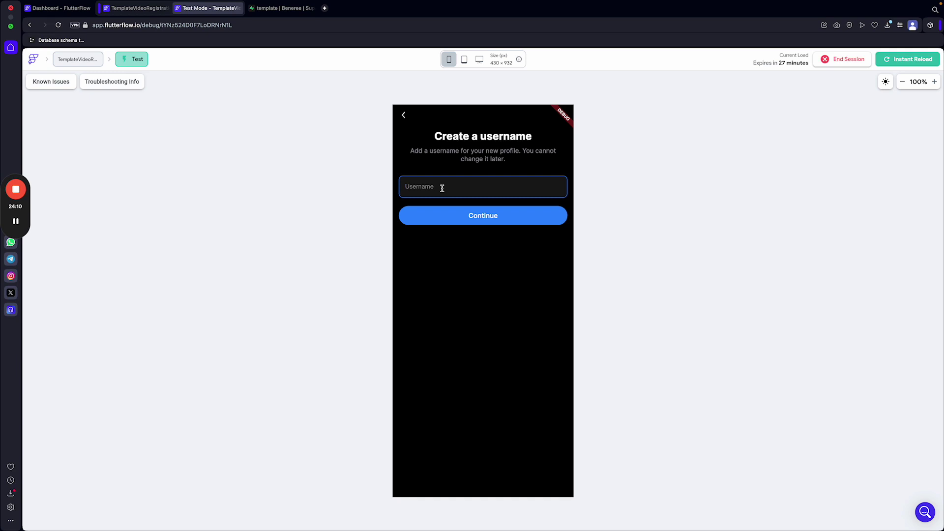
Enter a username for the new profile, retyping it to test the availability check, and continue.
type("lucas")
key("BackSpace")
key("BackSpace")
key("BackSpace")
key("BackSpace")
key("BackSpace")
type("l")
left_click(490, 220)
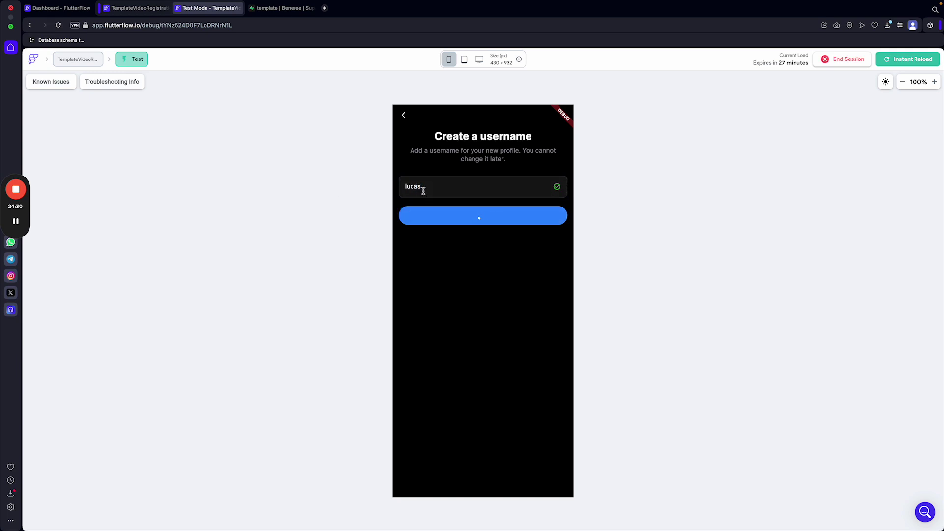
Glance at the users table in Supabase, then enter the email in the test session and accept the legal policies.
left_click(271, 8)
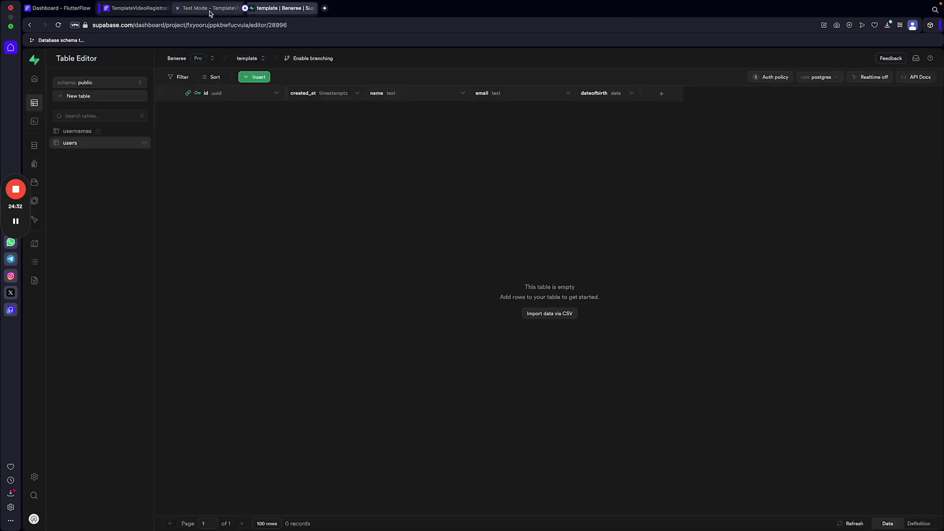
left_click(209, 10)
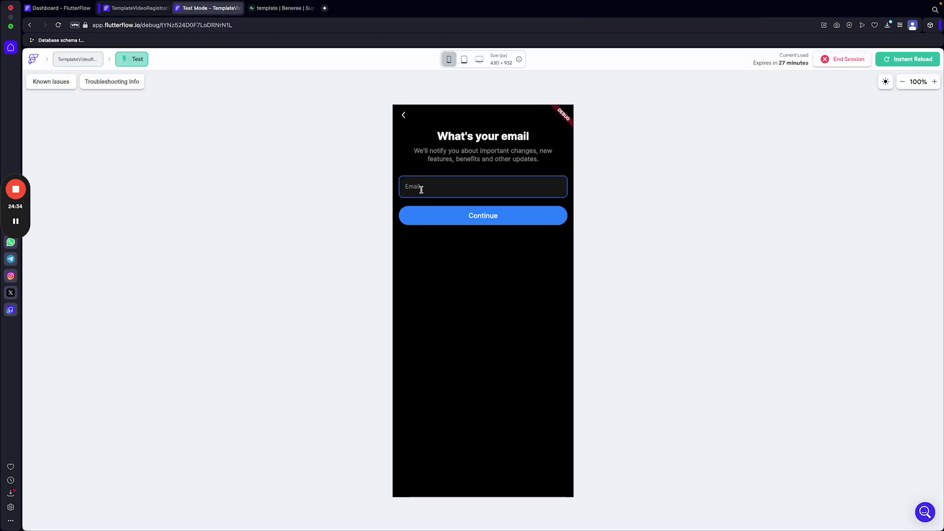
type("l@l.com")
left_click(484, 216)
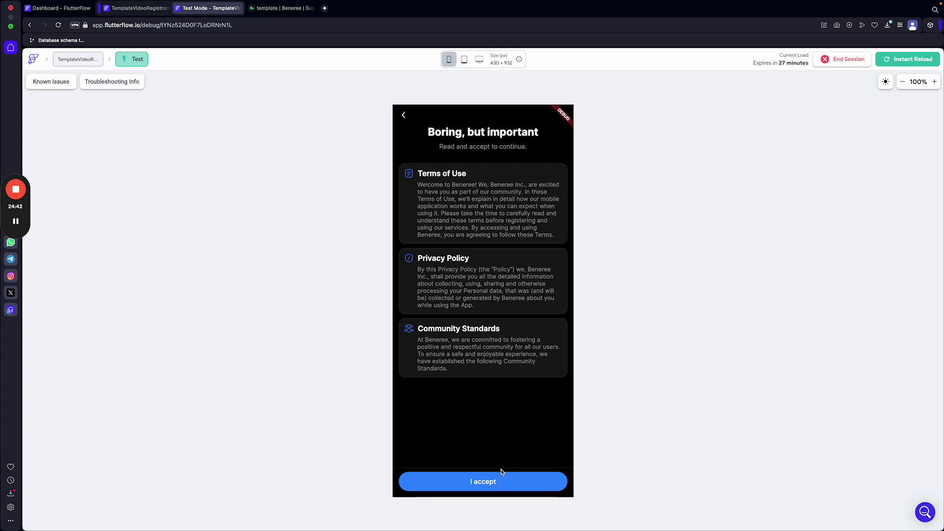
left_click(493, 486)
Check the new registration in Supabase's users table, Authentication users and usernames table.
left_click(290, 9)
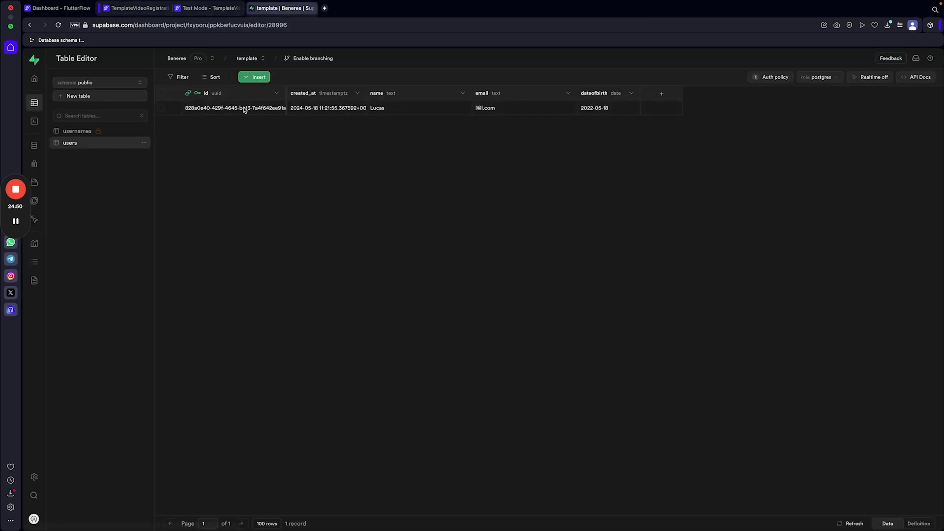
left_click(34, 163)
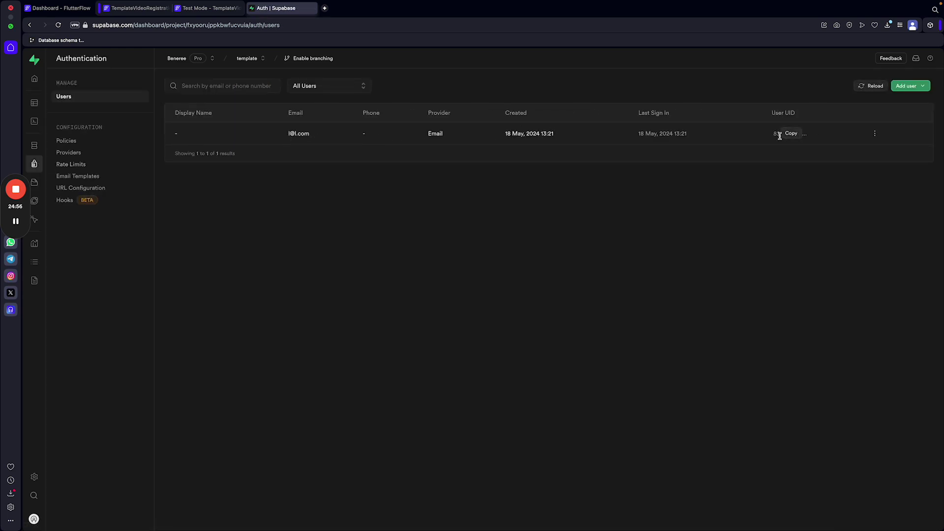
left_click(34, 103)
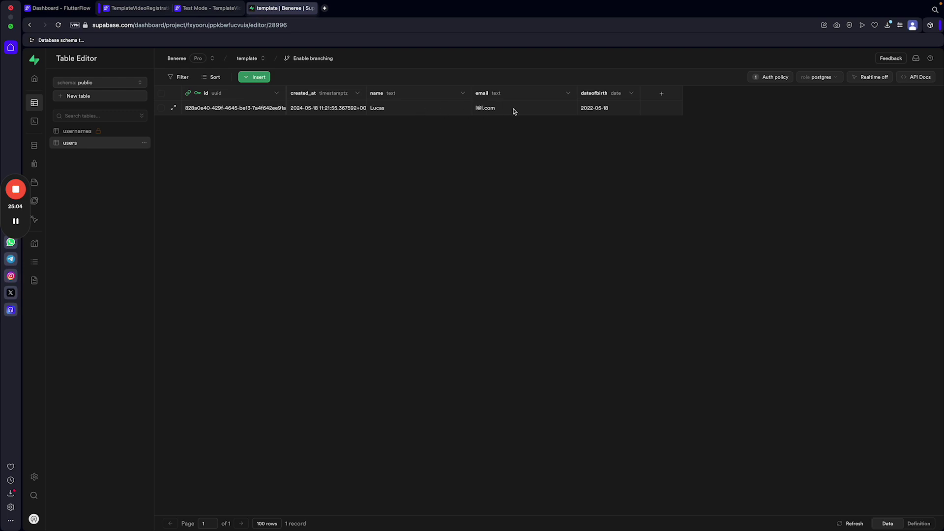
left_click(77, 132)
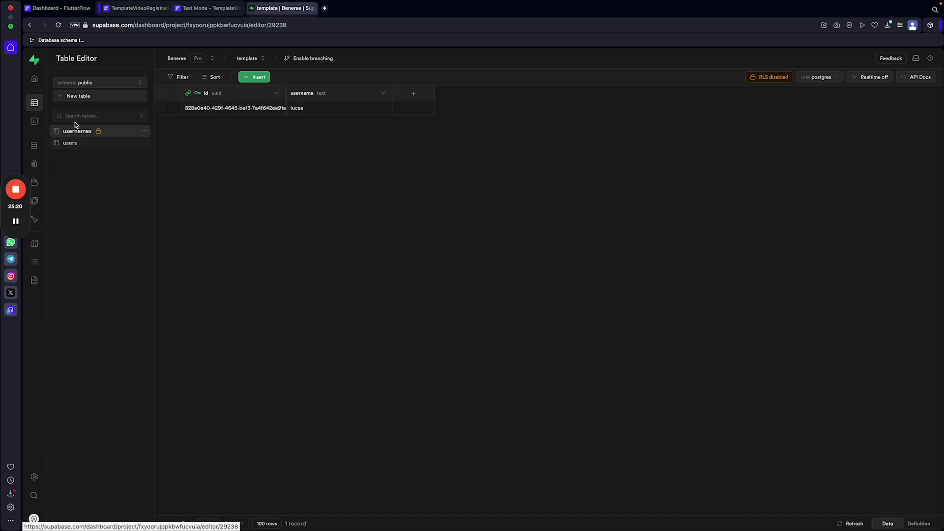
Log out of the test app, then look at the usernames table in Supabase and return to the test session.
left_click(209, 10)
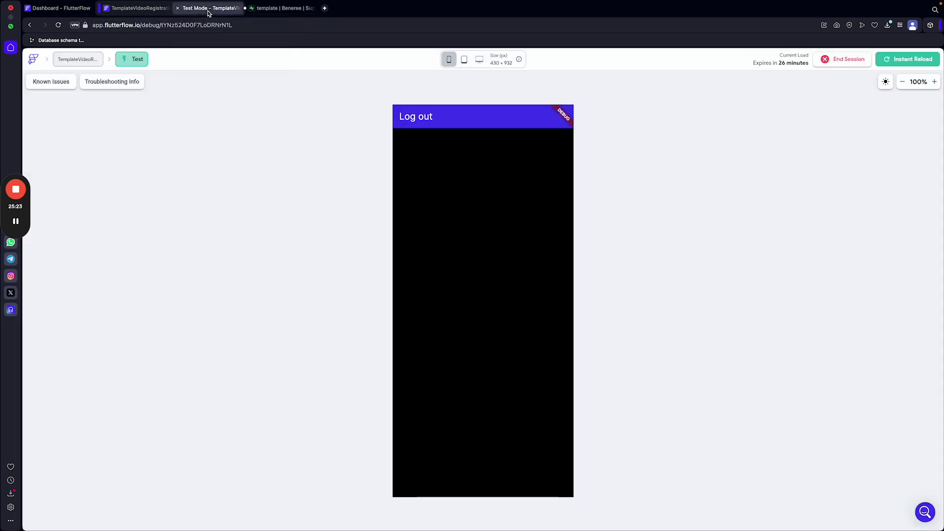
left_click(406, 117)
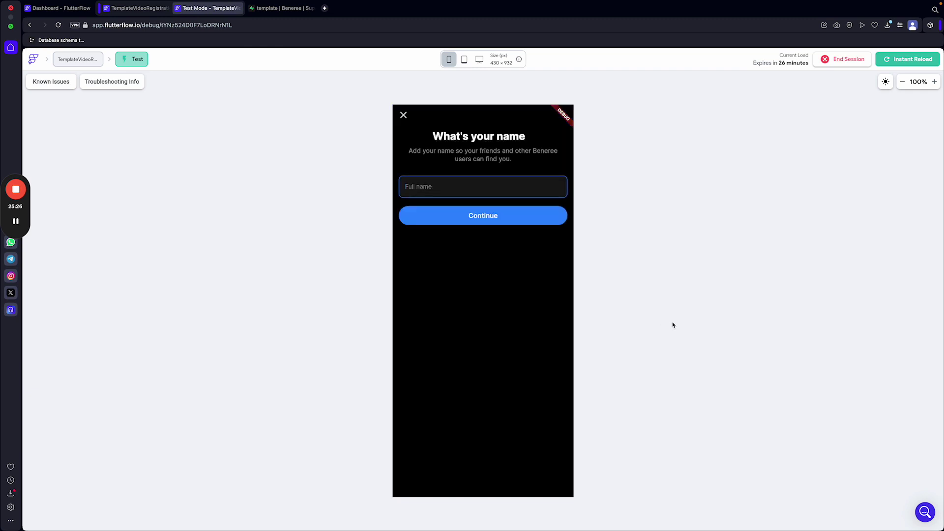
left_click(286, 9)
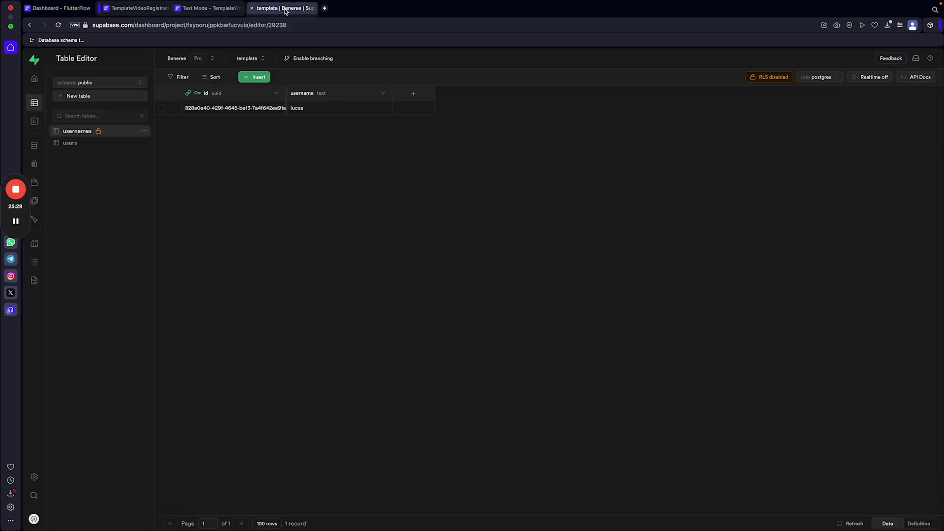
left_click(208, 9)
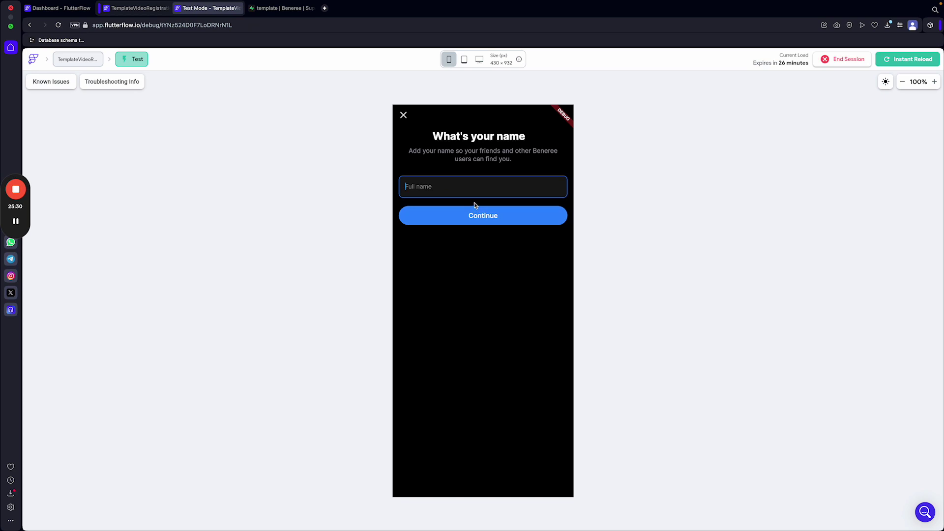
In the FlutterFlow project, add an action to the I accept button's flow between the 2000 ms wait and the navigation to home.
left_click(131, 9)
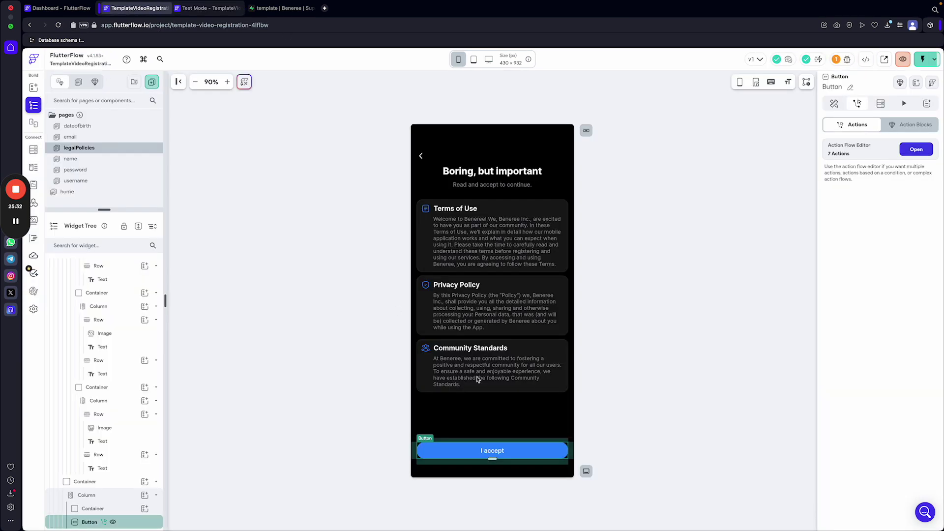
left_click(918, 149)
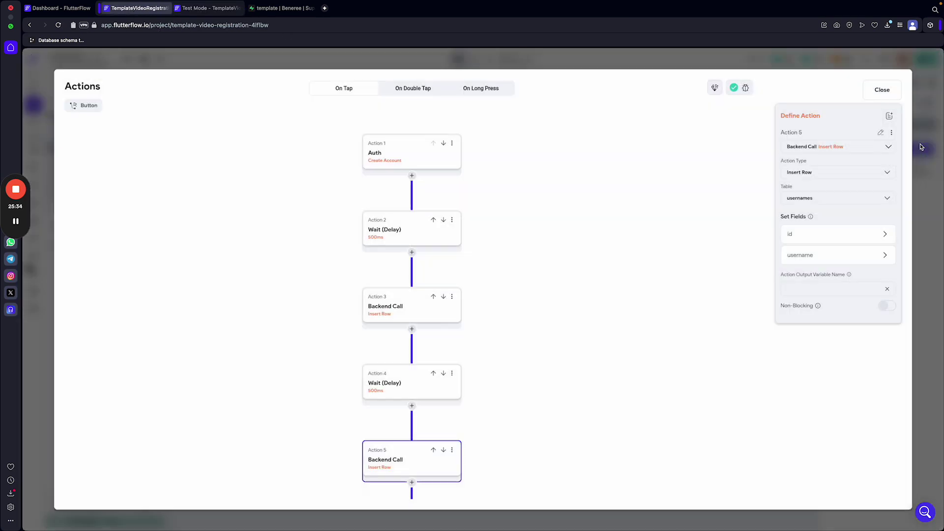
scroll(506, 223, "down", 5)
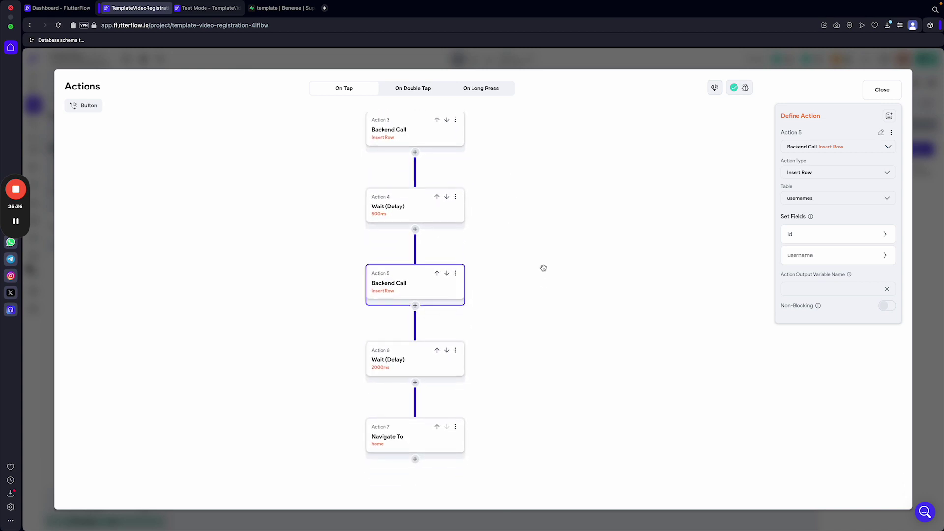
scroll(543, 268, "down", 4)
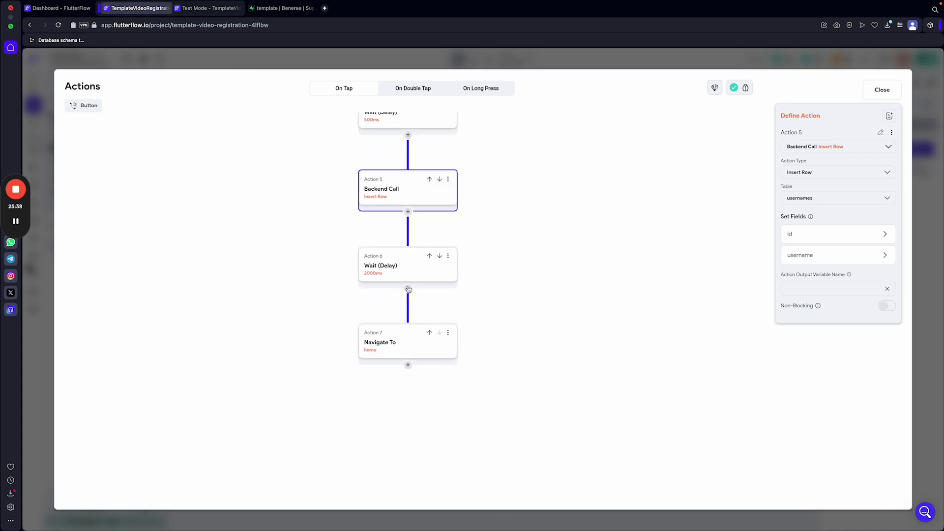
left_click(407, 212)
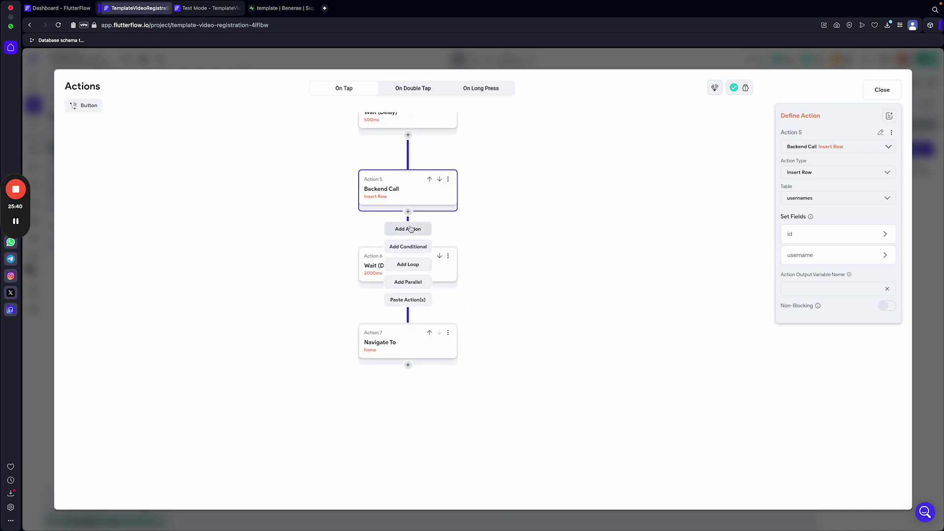
left_click(411, 229)
left_click(812, 176)
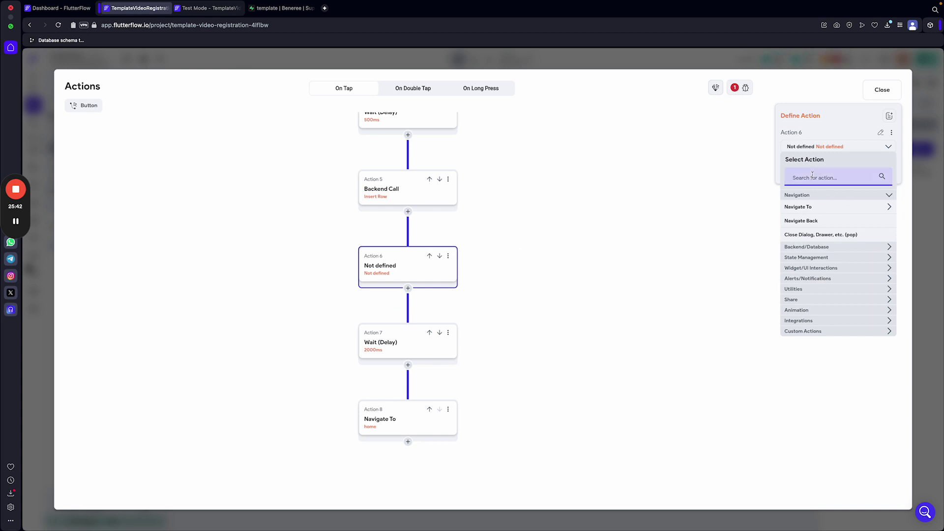
left_click(439, 256)
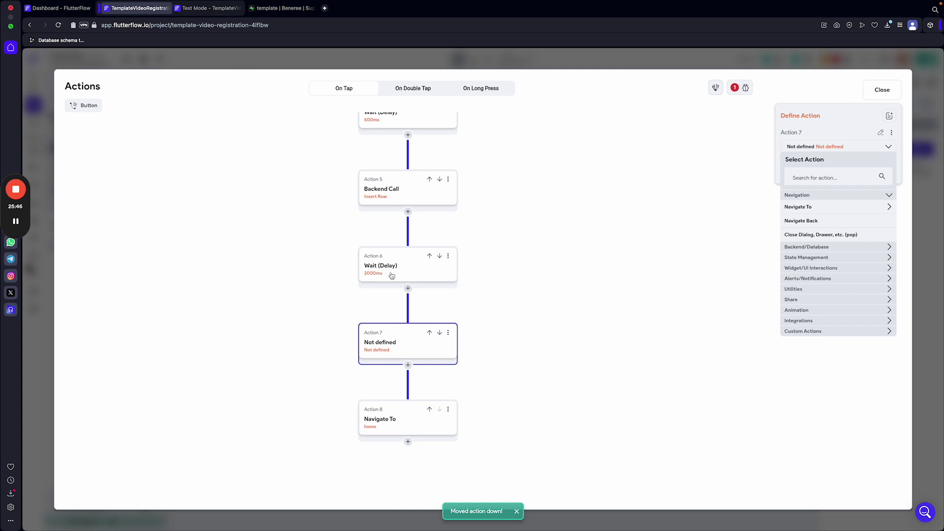
scroll(577, 325, "up", 2)
scroll(421, 120, "up", 3)
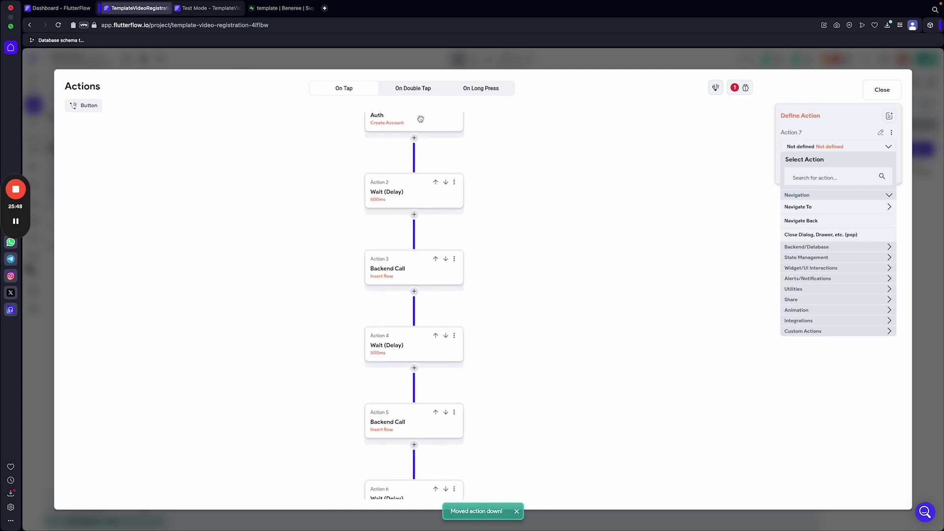
scroll(426, 214, "down", 1)
scroll(545, 432, "down", 3)
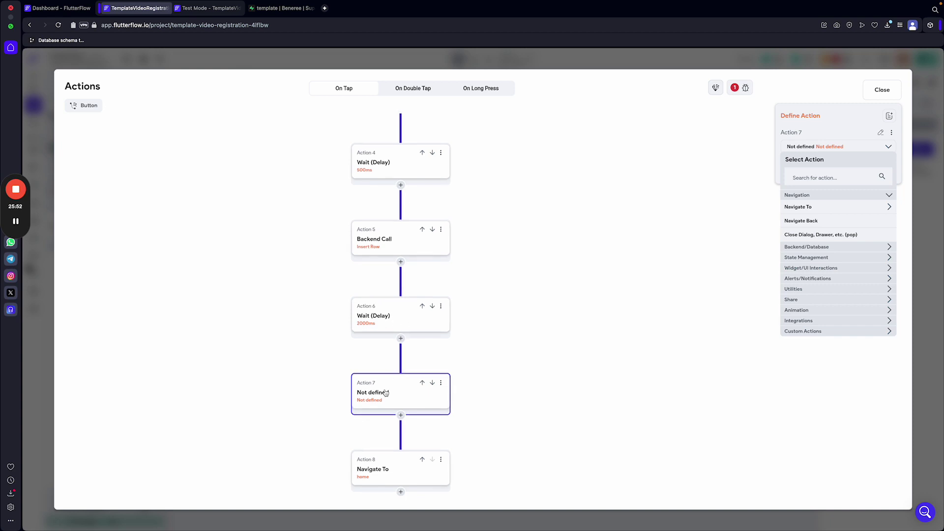
Define the new action as Update App State with the signupUser field set to Clear Value.
left_click(827, 178)
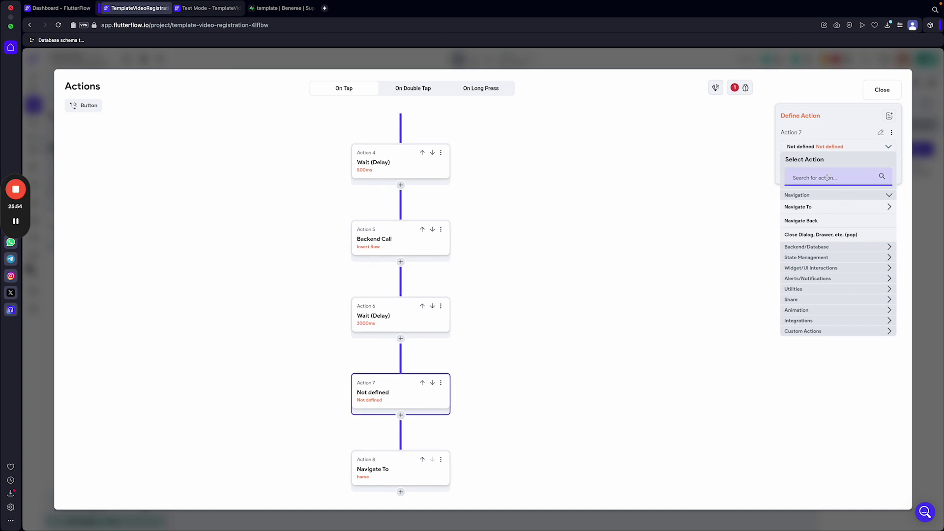
type("apps")
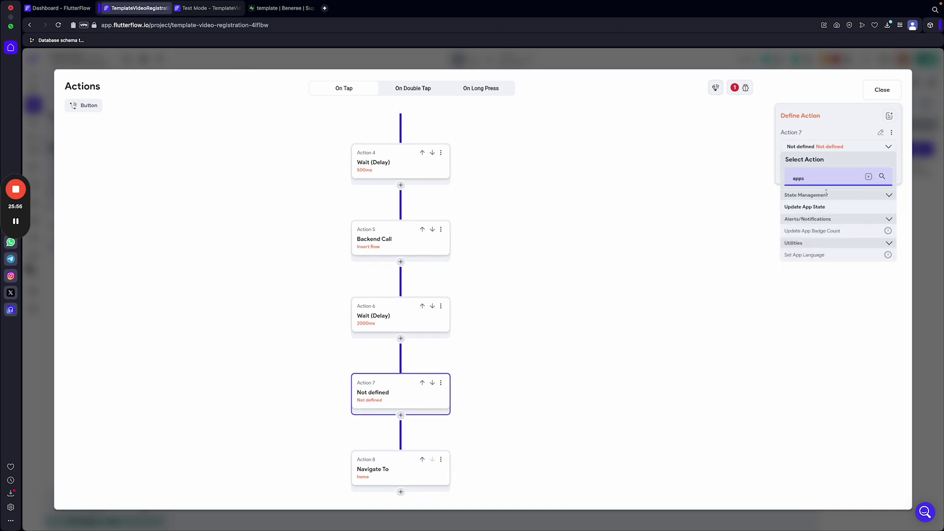
left_click(819, 207)
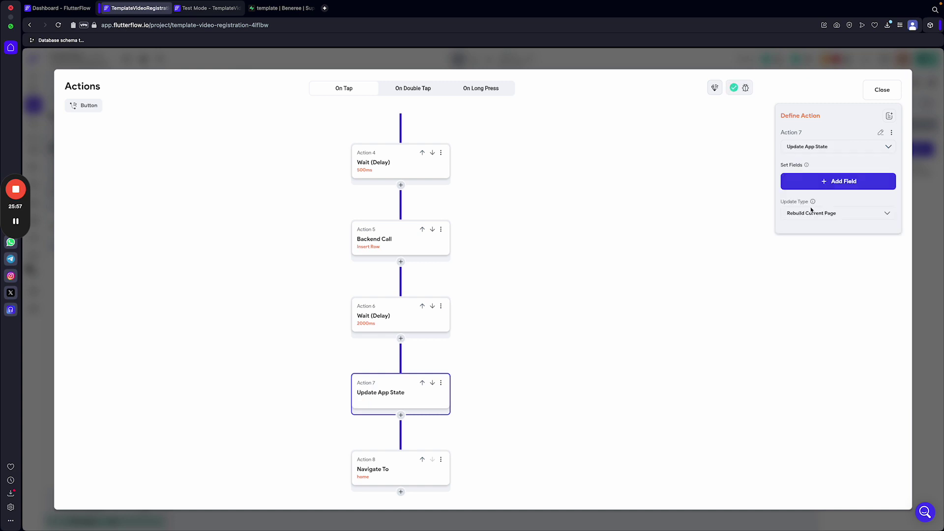
left_click(812, 181)
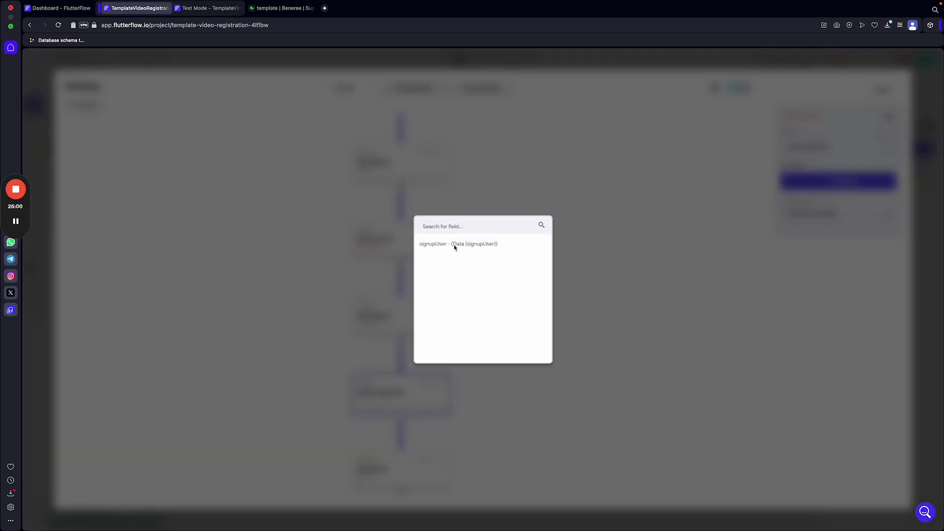
left_click(455, 245)
left_click(811, 219)
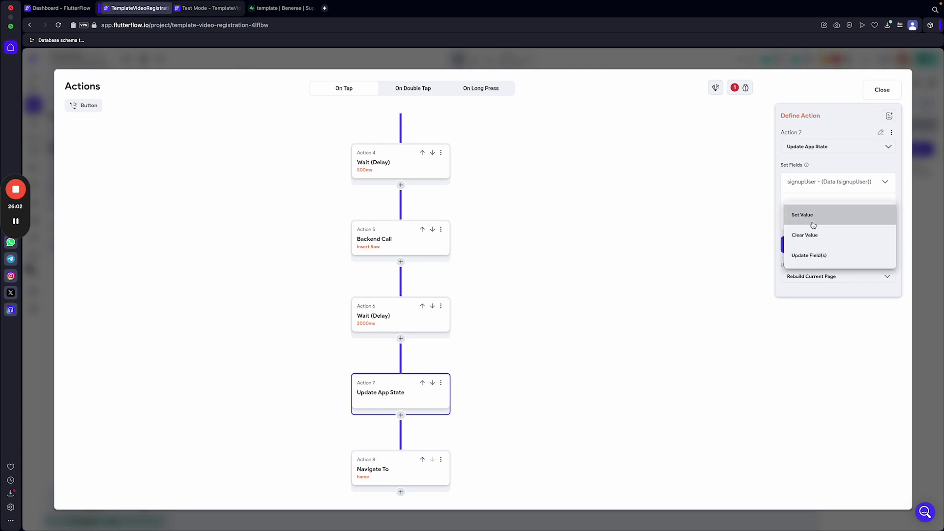
left_click(816, 235)
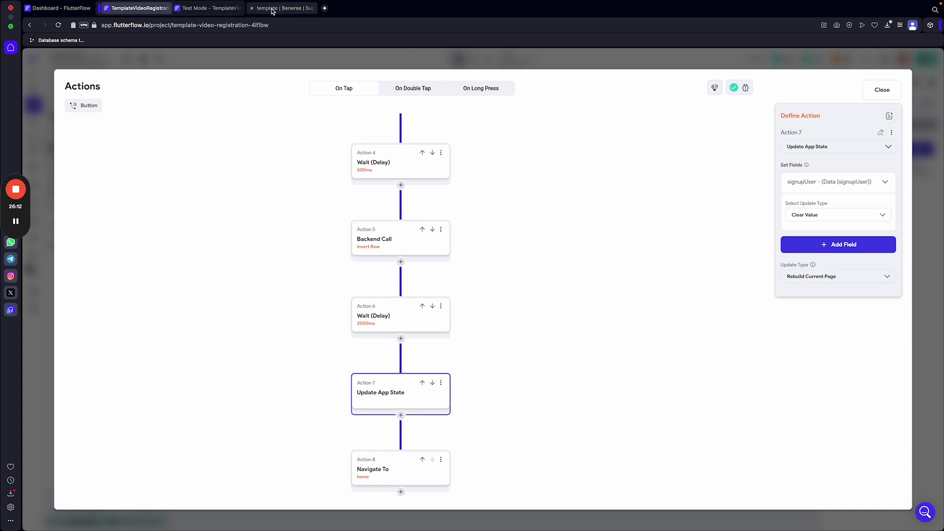
Look at the test session's name page, then return to the project and close the action flow editor.
left_click(215, 9)
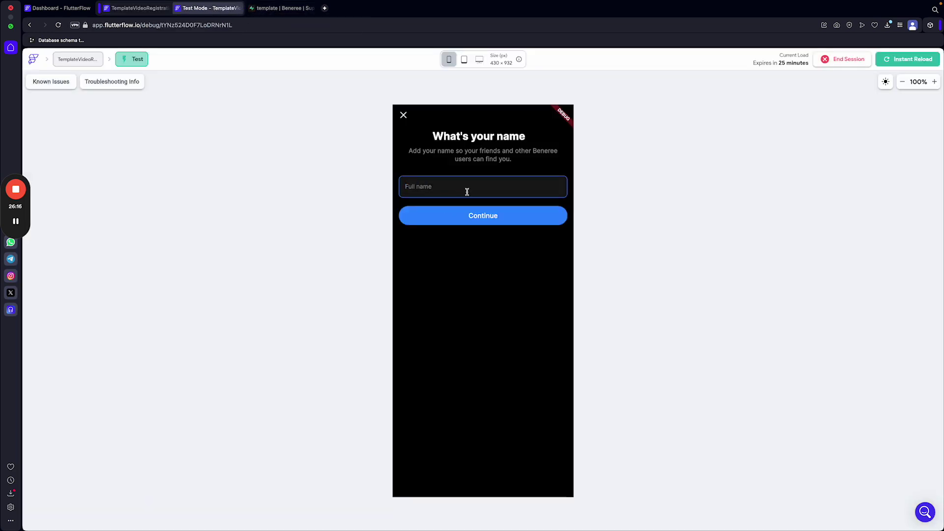
left_click(139, 8)
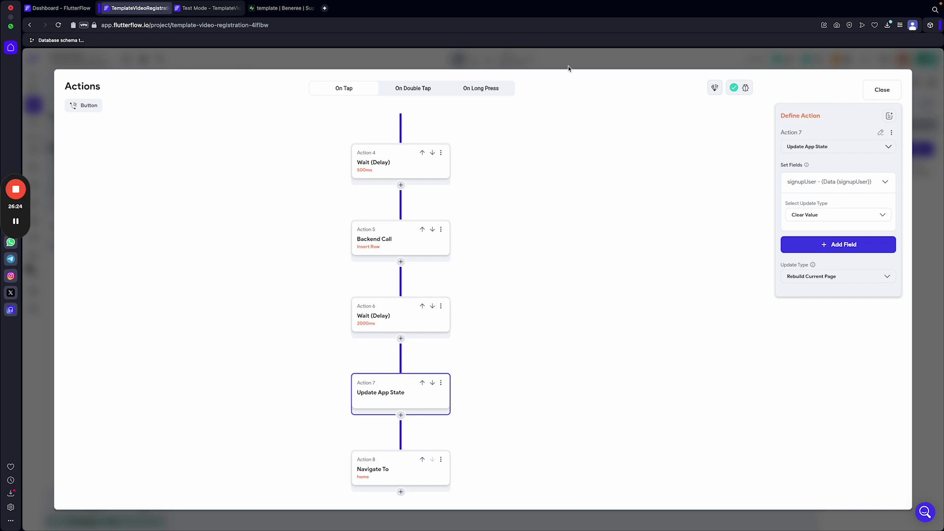
left_click(552, 60)
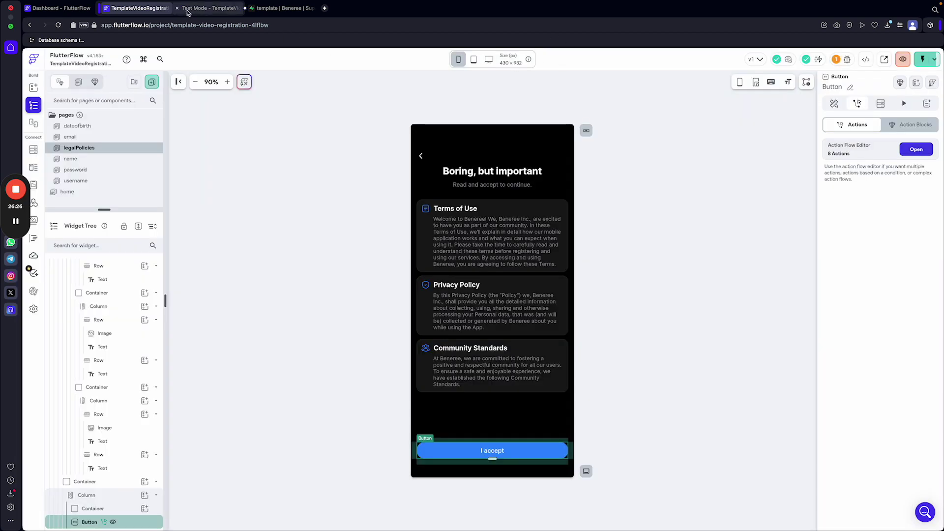
Start a second registration in the test session by entering the full name and account password, continuing past each page.
left_click(209, 10)
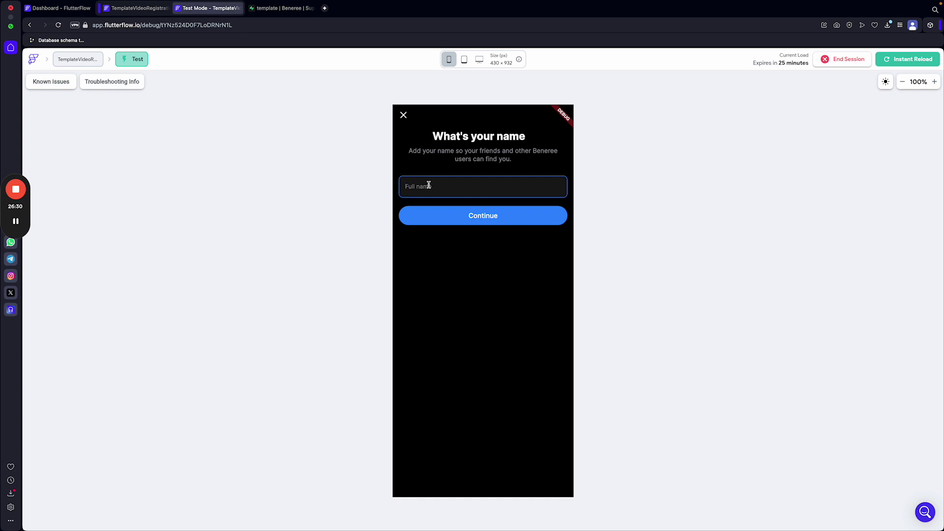
type("Marcus")
left_click(474, 216)
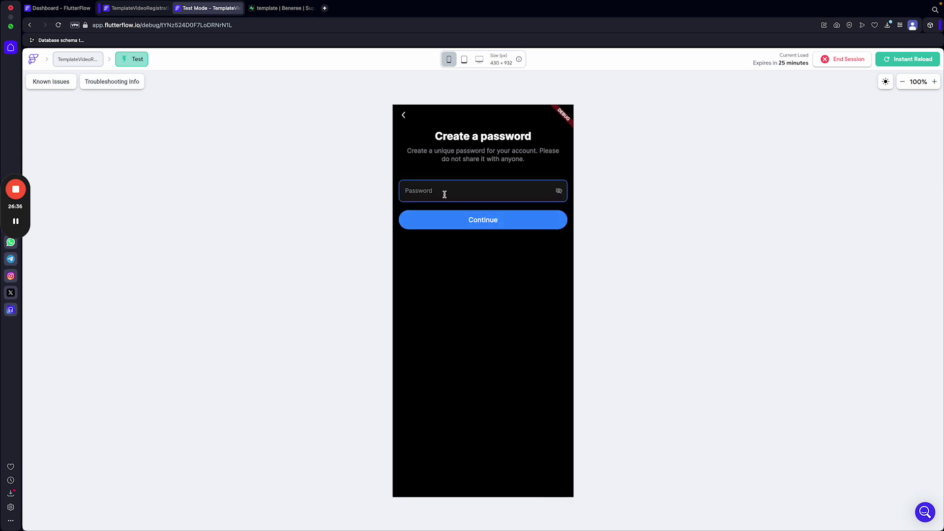
type("••••••••••")
left_click(458, 216)
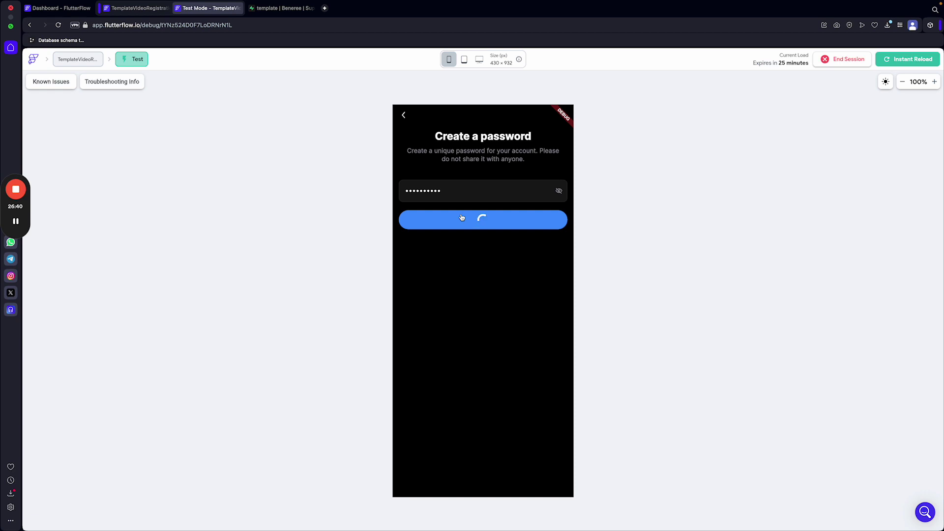
Pick a date of birth in the test registration and continue to the username page.
left_click(493, 199)
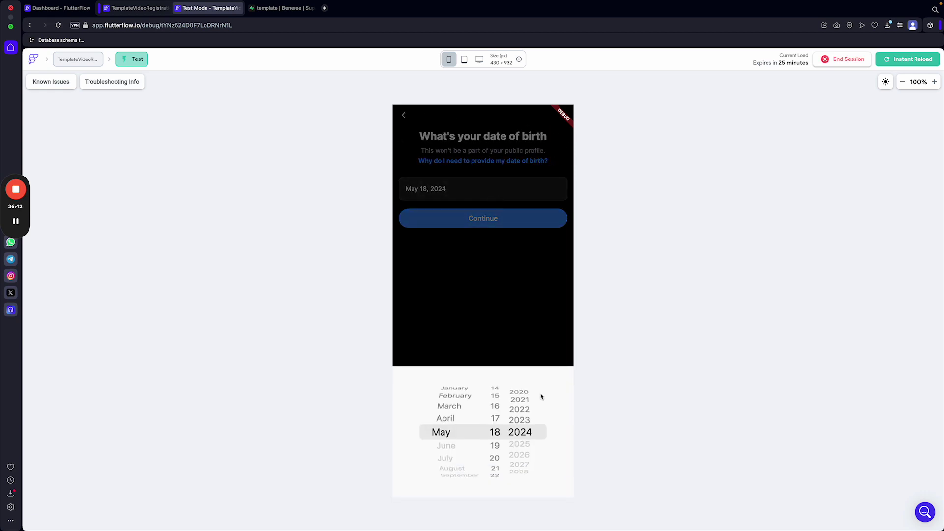
scroll(526, 431, "up", 2)
left_click(516, 352)
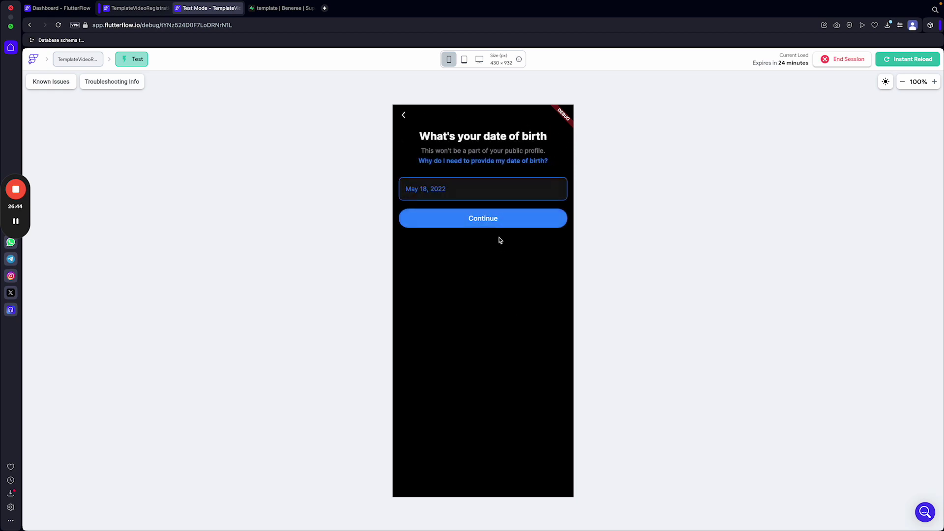
left_click(497, 221)
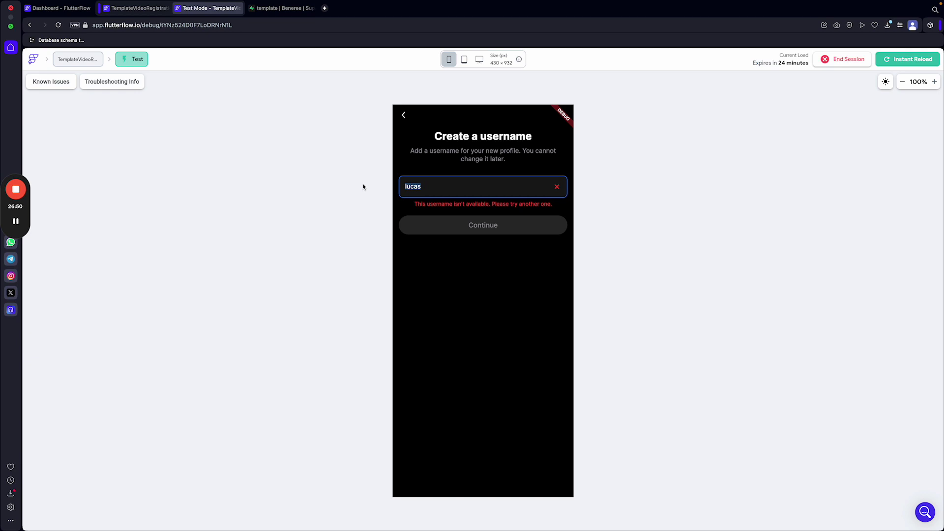
Test the username availability check by entering the already registered username, followed by the same name with an extra s.
key("BackSpace")
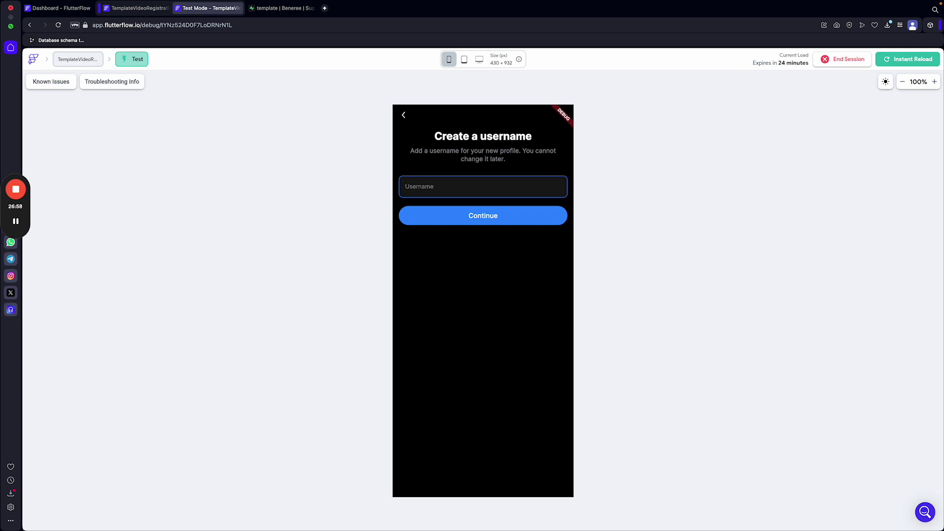
type("luca")
double_click(414, 191)
type("s")
key("BackSpace")
type("lucas")
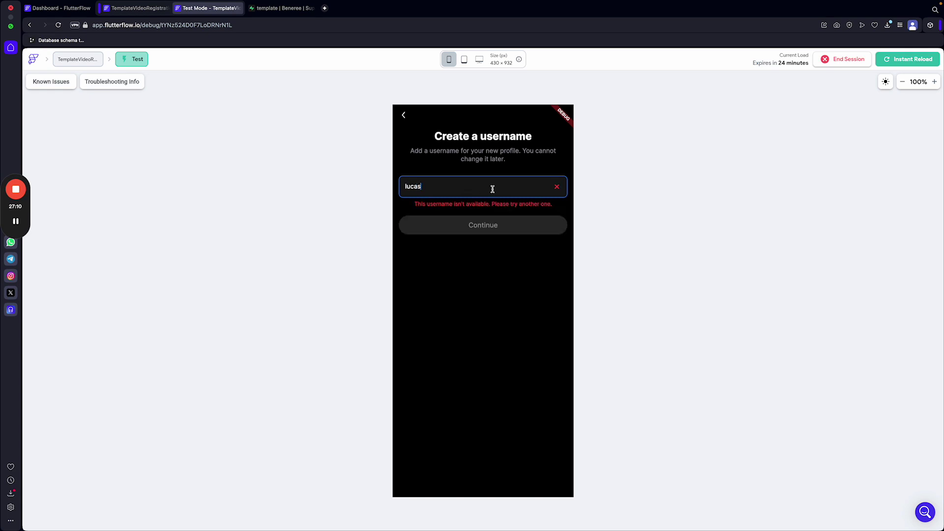
type("s")
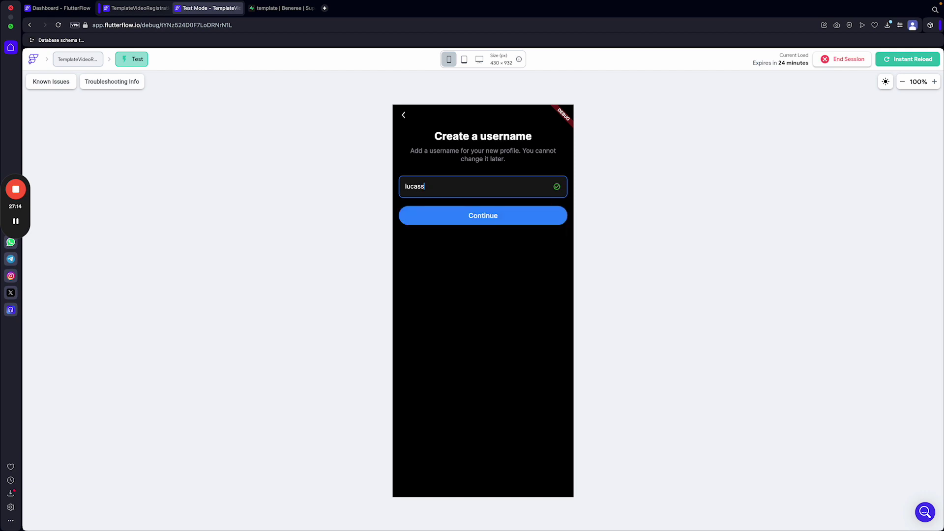
Recheck availability by shortening and restoring the registered username, and try to continue with it.
key("BackSpace")
key("BackSpace")
type("s")
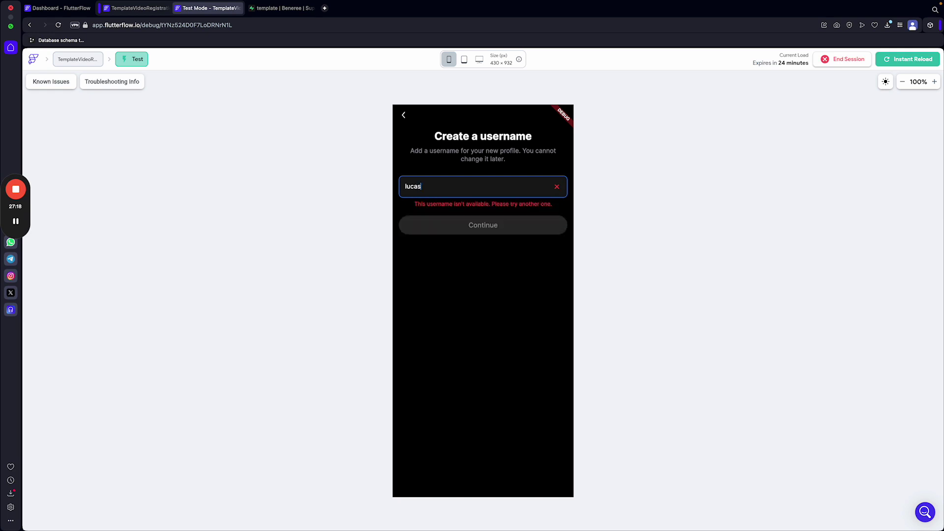
key("BackSpace")
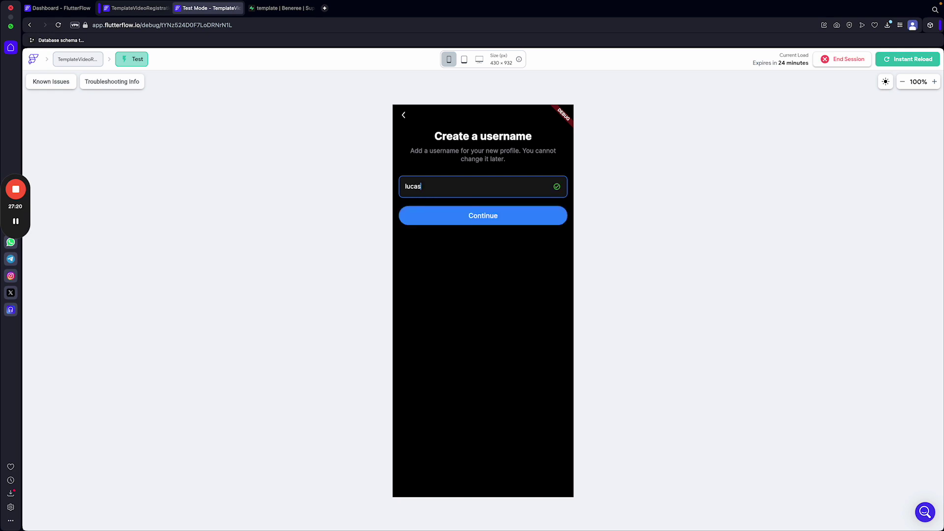
type("s")
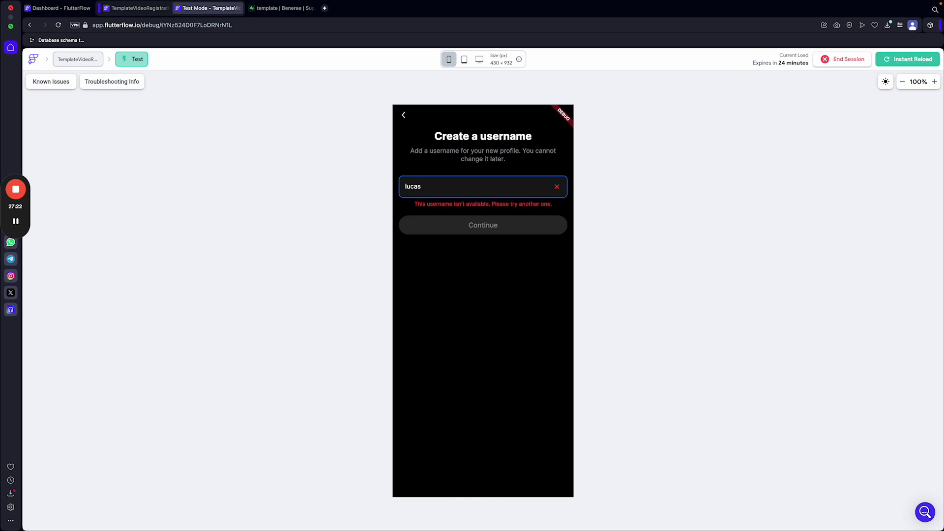
left_click(521, 221)
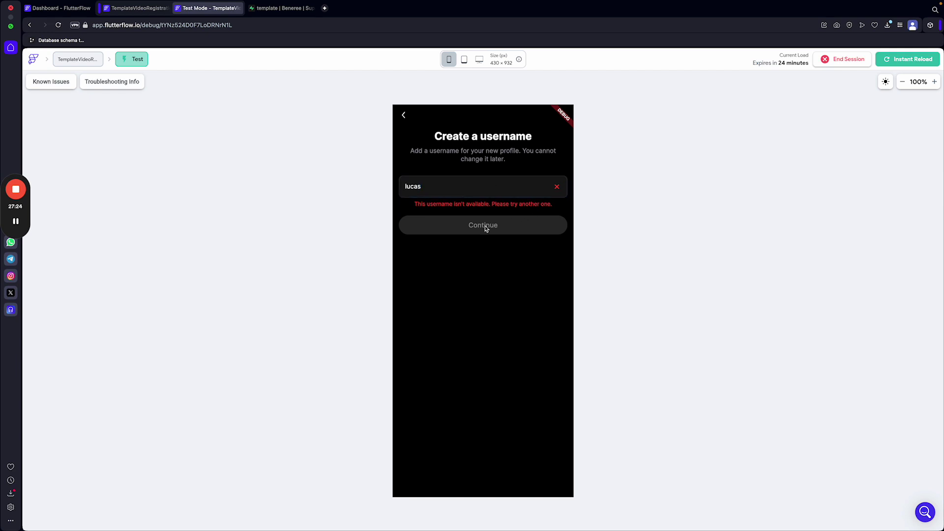
Replace the taken username with a different one and continue to the email page.
left_click(436, 188)
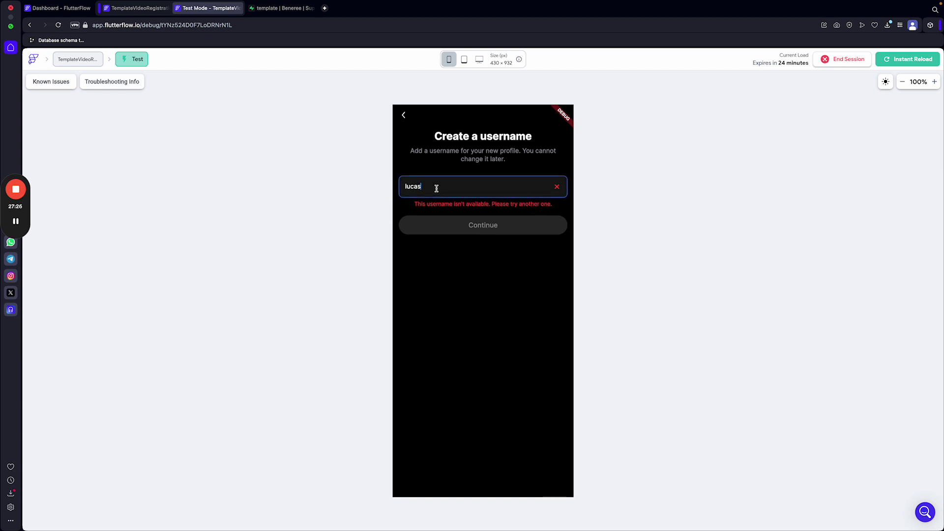
key("super+a")
type("marcus")
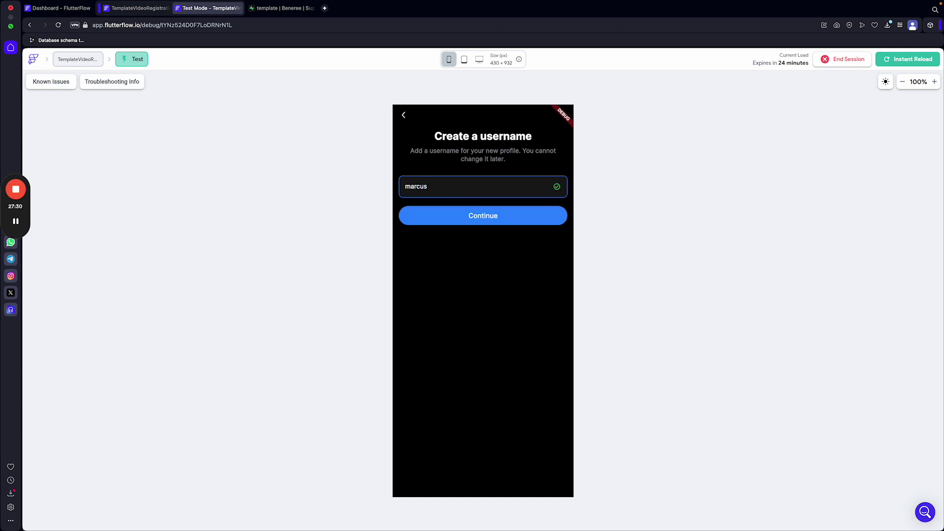
left_click(482, 221)
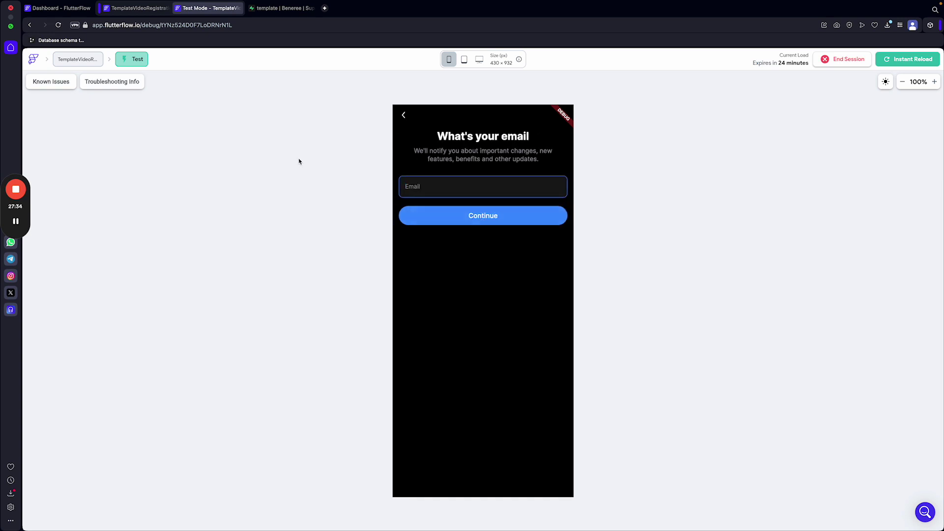
Enter the new account's email address, continue, and accept the legal policies to finish the registration.
type("m@m.com")
left_click(452, 215)
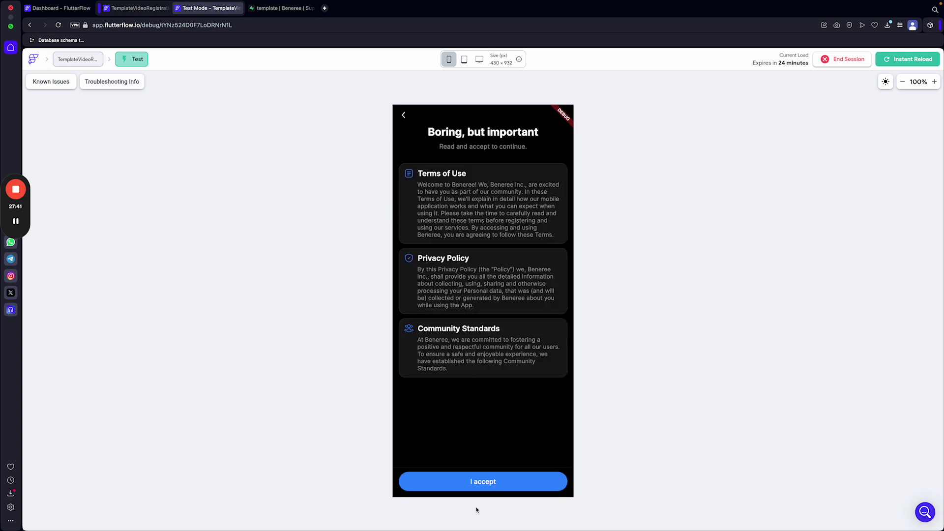
left_click(498, 484)
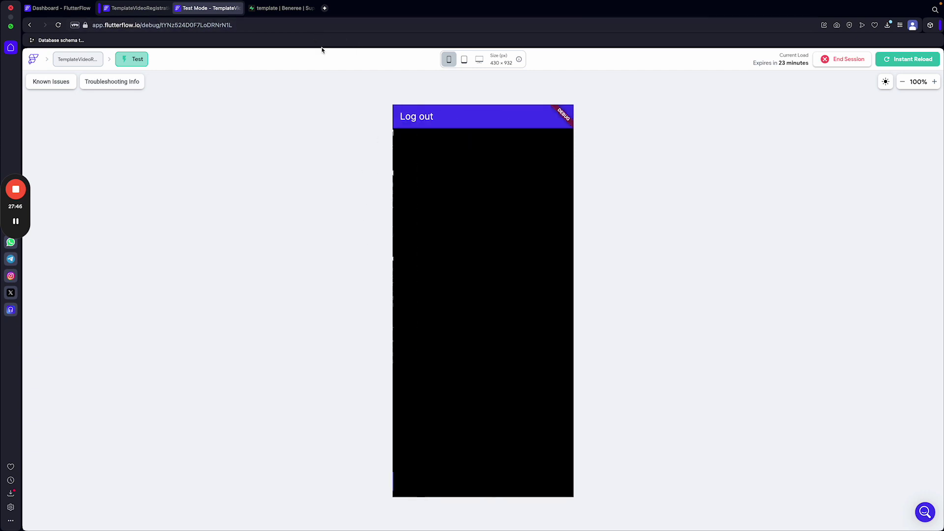
Switch to Supabase, check the usernames and users tables and the authentication users, and return to the test session.
left_click(282, 8)
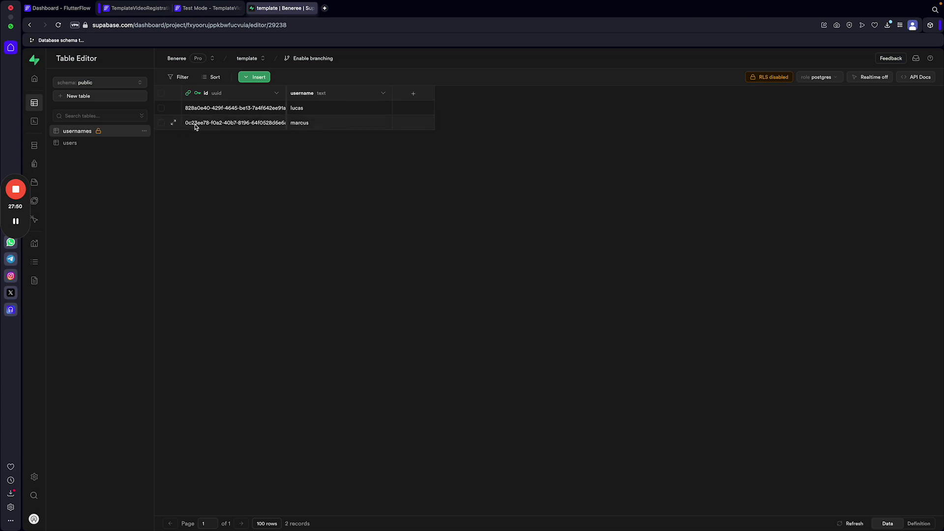
left_click(86, 145)
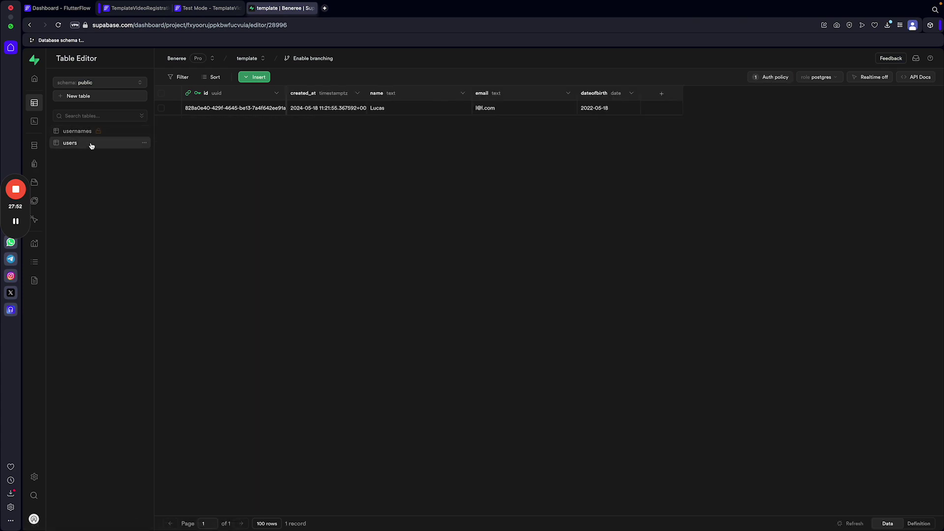
left_click(33, 164)
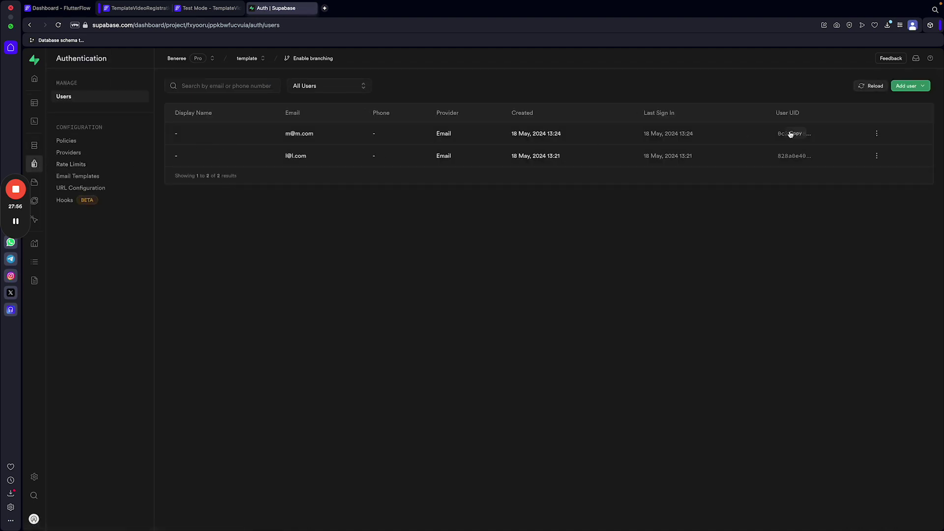
left_click(34, 103)
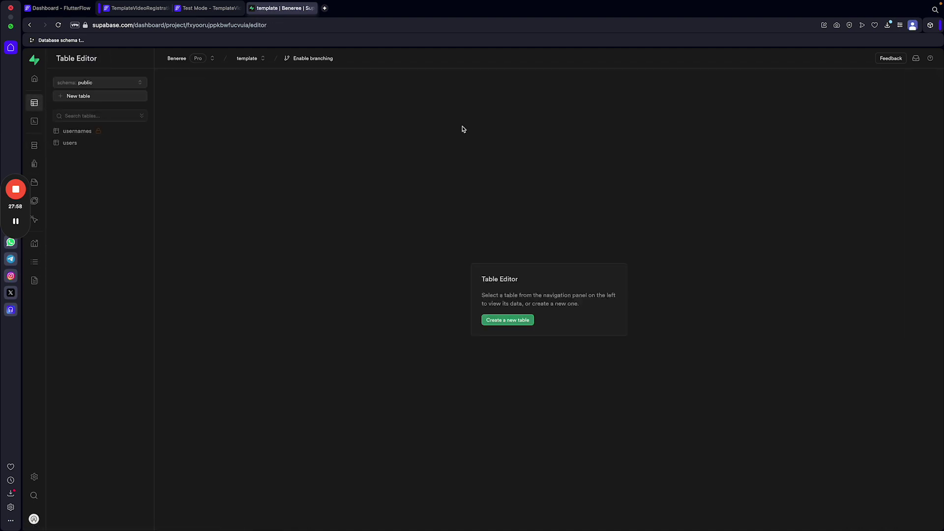
left_click(69, 142)
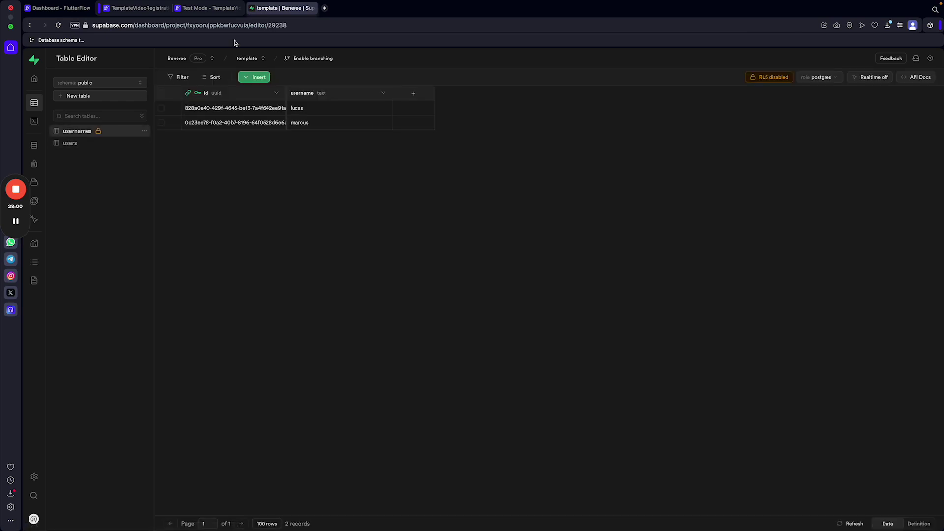
left_click(207, 8)
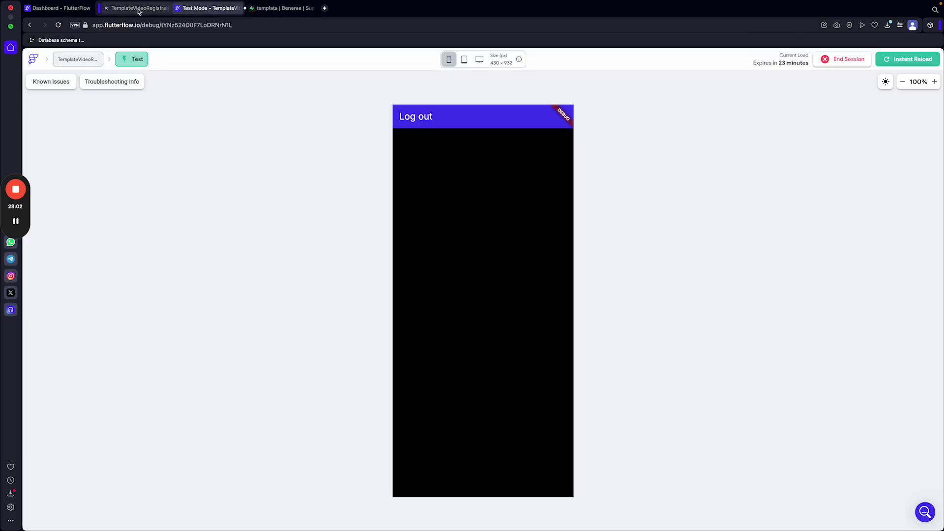
left_click(138, 8)
left_click(208, 8)
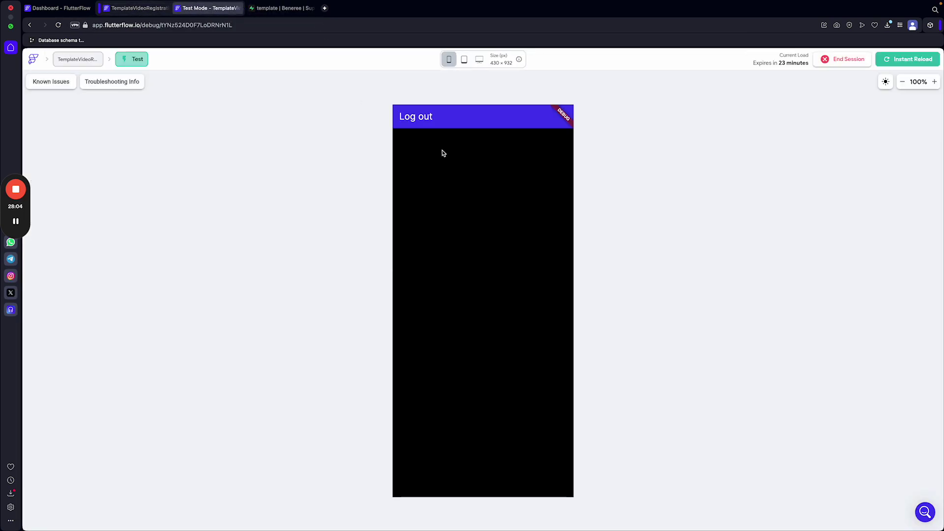
Switch to the Gumroad template project in FlutterFlow and open the referralCode page to view its layout.
left_click(59, 8)
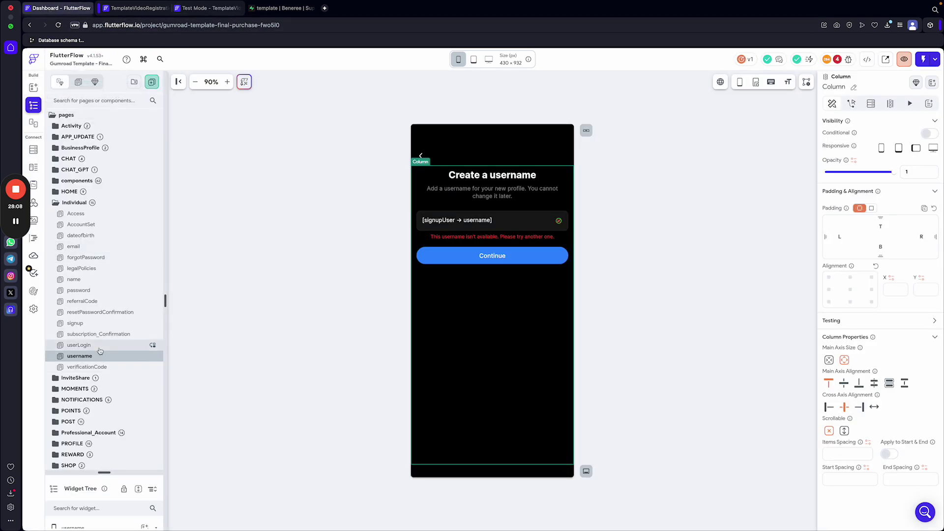
left_click(83, 304)
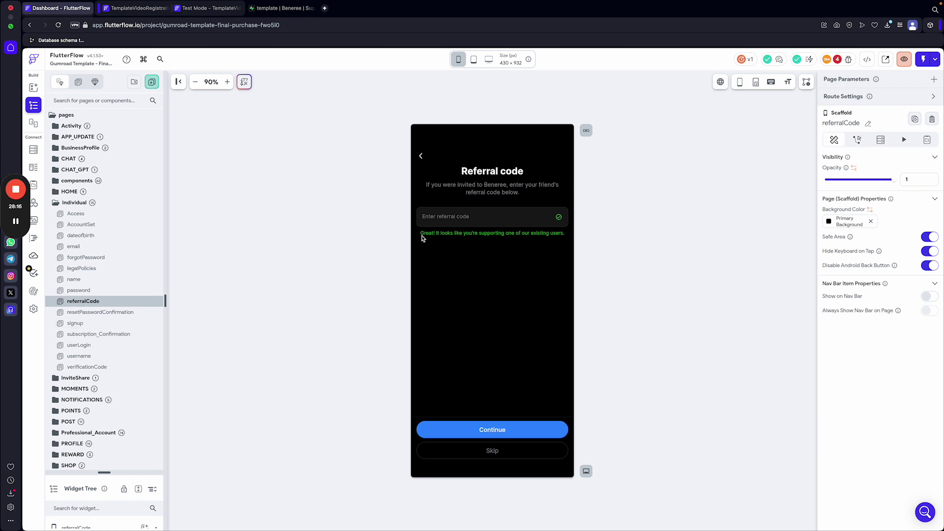
left_click(465, 230)
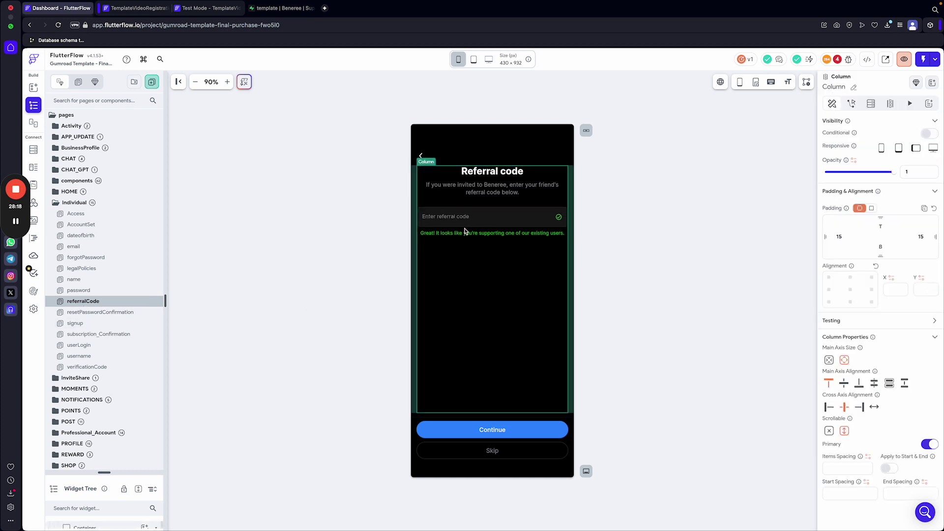
Look over the Supabase usernames table, the test session and the legalPolicies page, then return to the Gumroad template project.
left_click(280, 10)
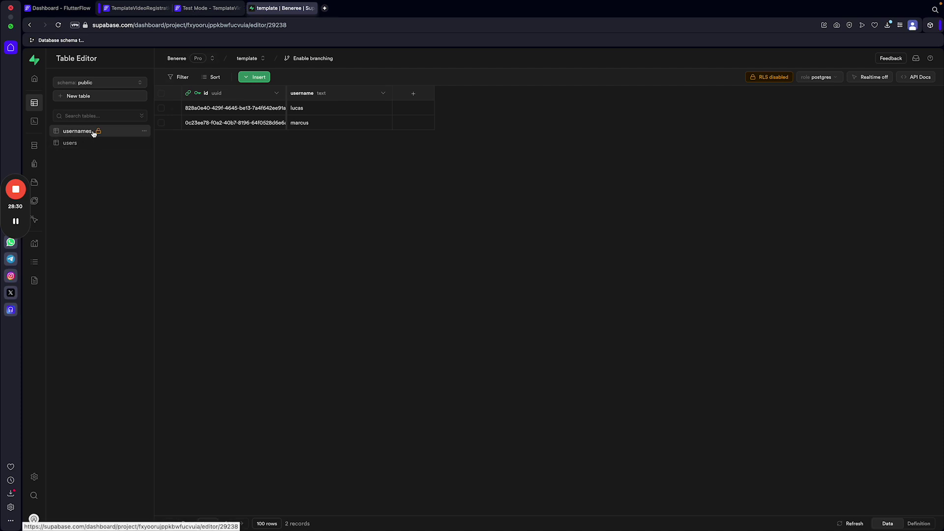
left_click(205, 9)
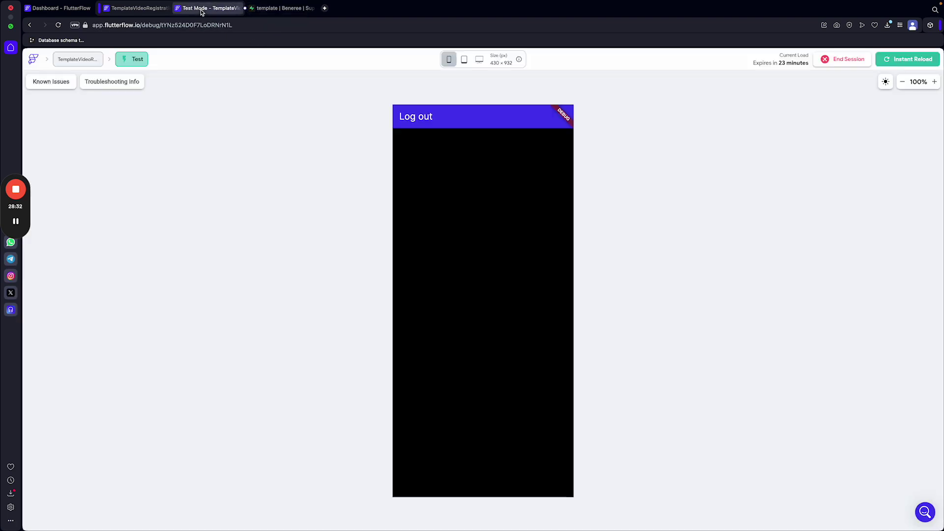
left_click(162, 10)
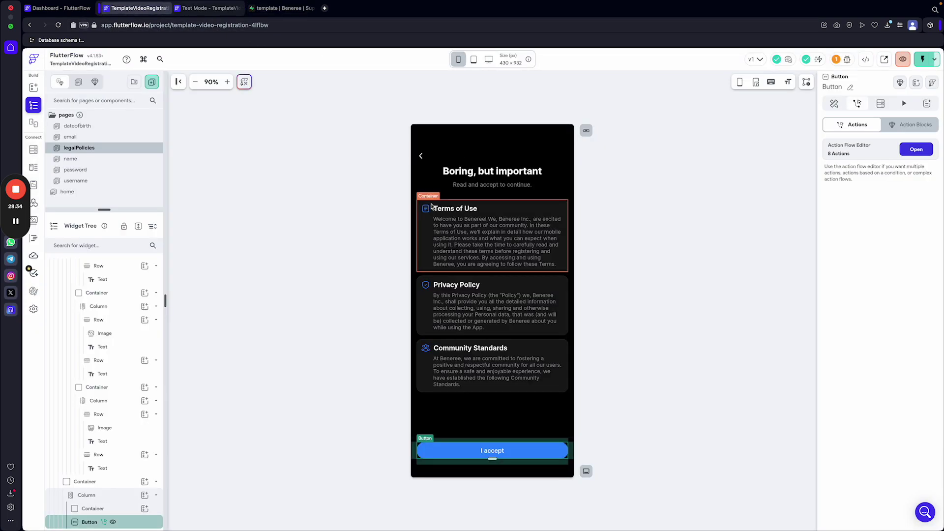
left_click(55, 11)
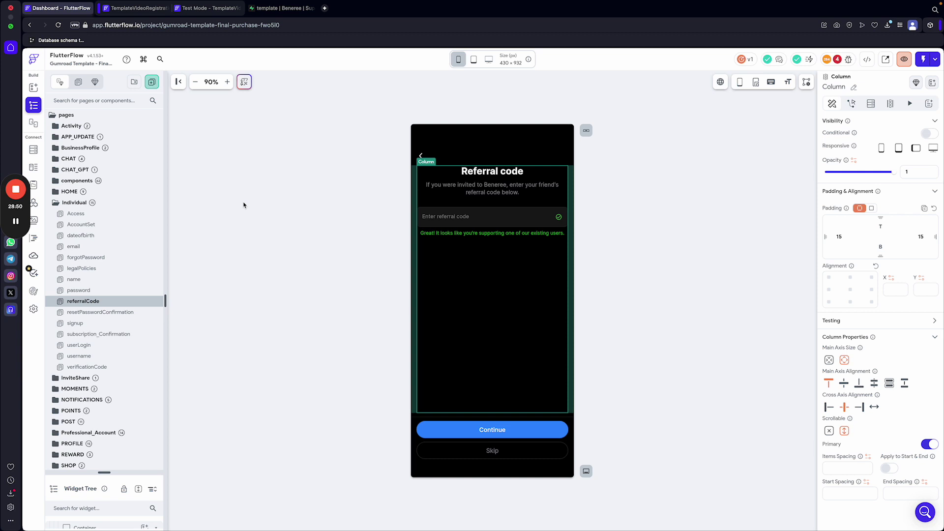
Examine the referralCode page's title, description text properties, referral text field and button column, then collapse the Individual page folder.
left_click(484, 172)
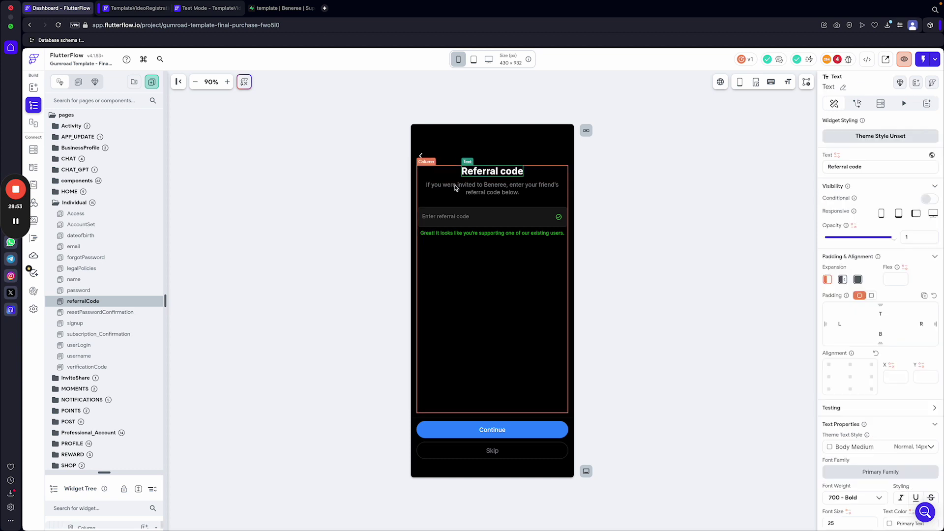
left_click(497, 190)
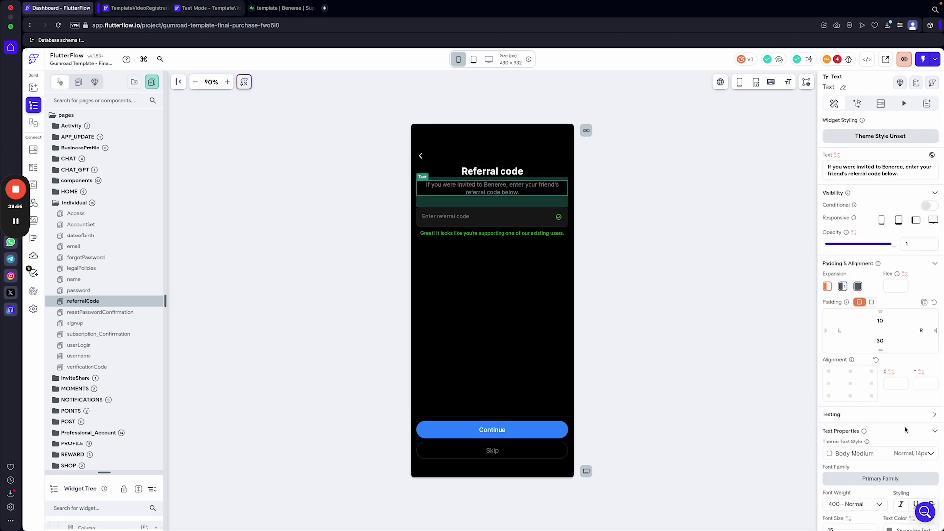
scroll(904, 429, "down", 3)
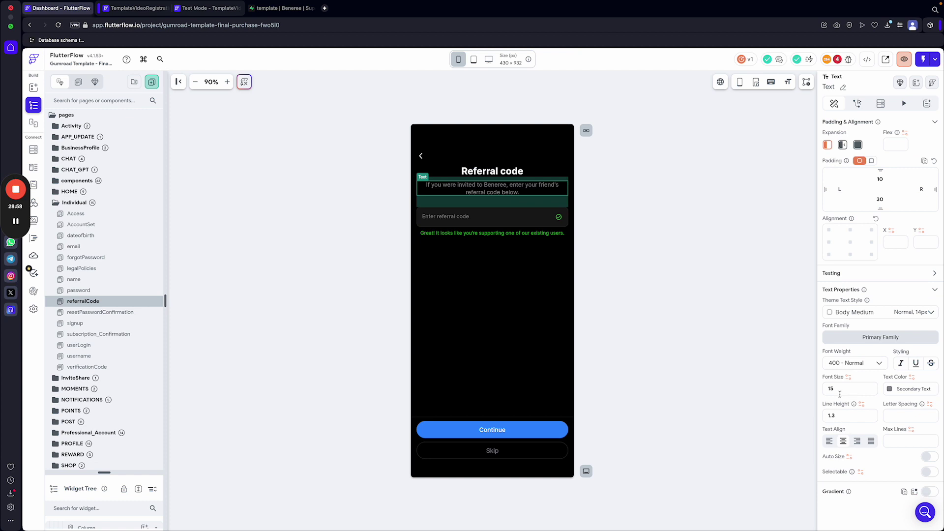
left_click(455, 217)
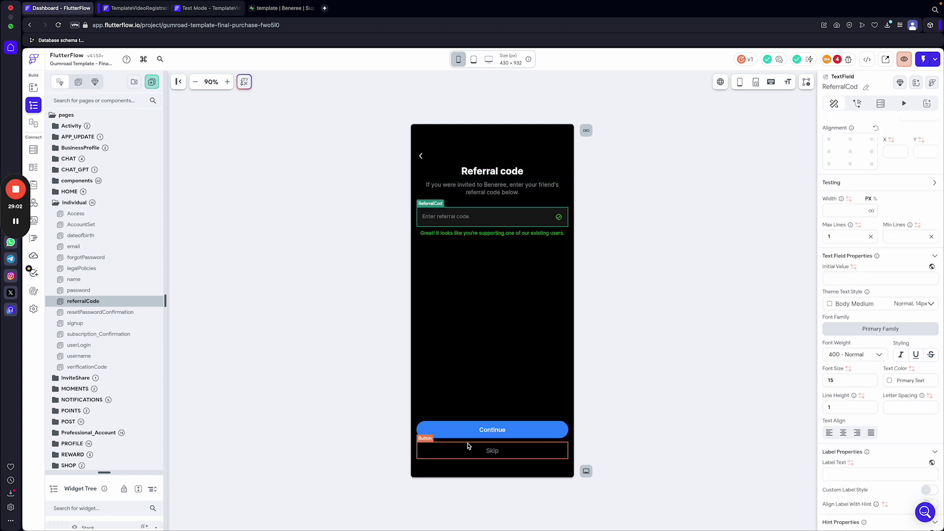
left_click(435, 441)
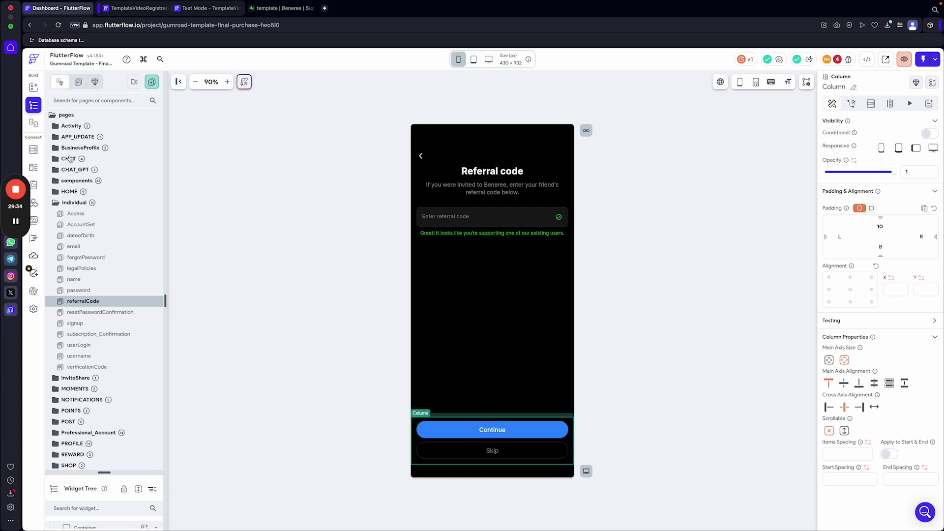
left_click(68, 206)
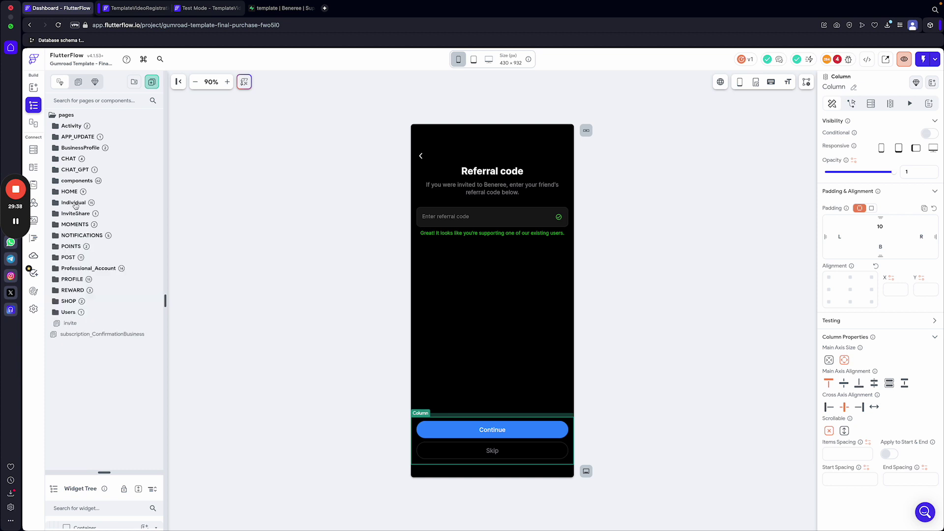
Switch to the TemplateVideoRegistration project and inspect the legalPolicies page's subtitle text and Terms of Use container.
left_click(139, 8)
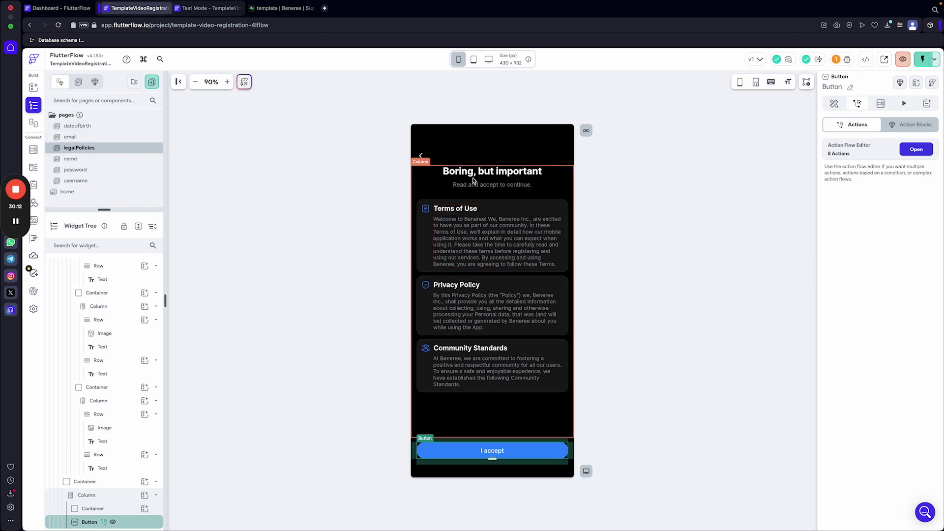
left_click(504, 186)
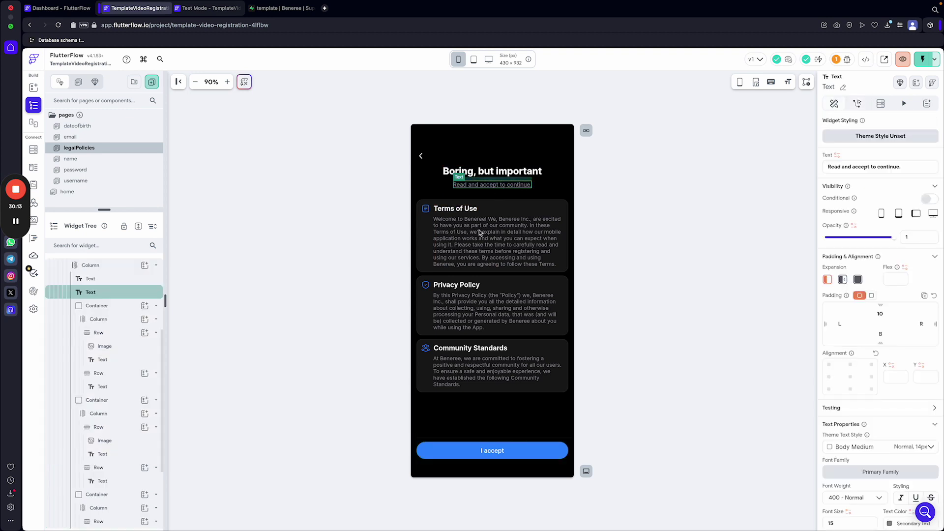
left_click(423, 230)
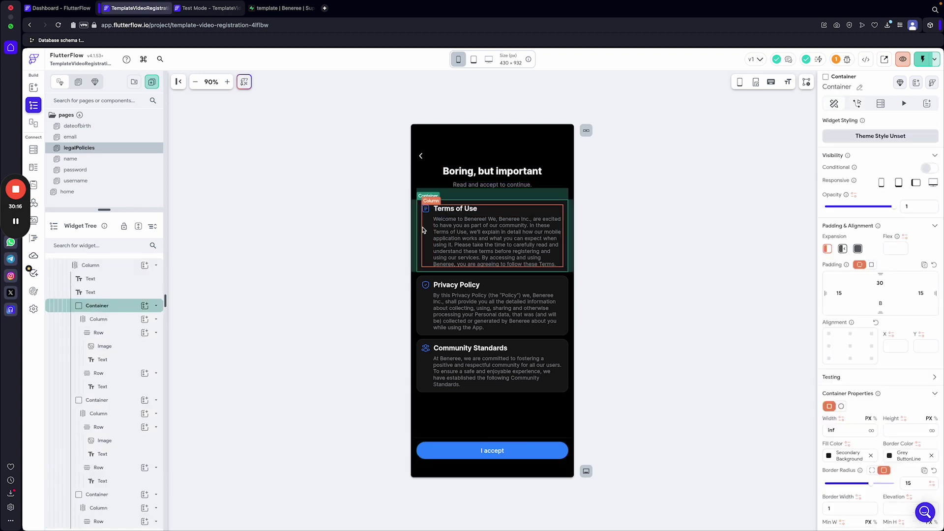
Review the I accept button's On Tap action flow, from account creation through the delays and row inserts, and close the editor.
left_click(460, 445)
left_click(916, 149)
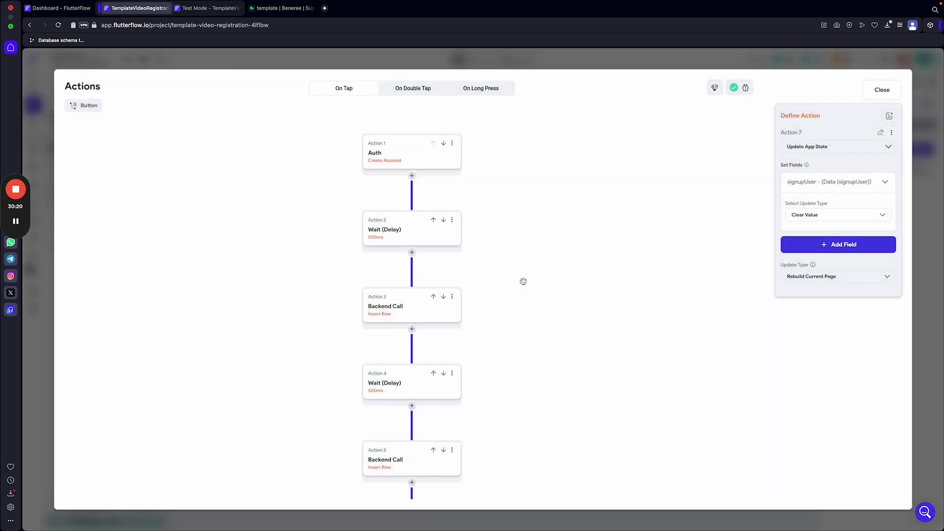
scroll(589, 189, "down", 2)
scroll(589, 189, "down", 2)
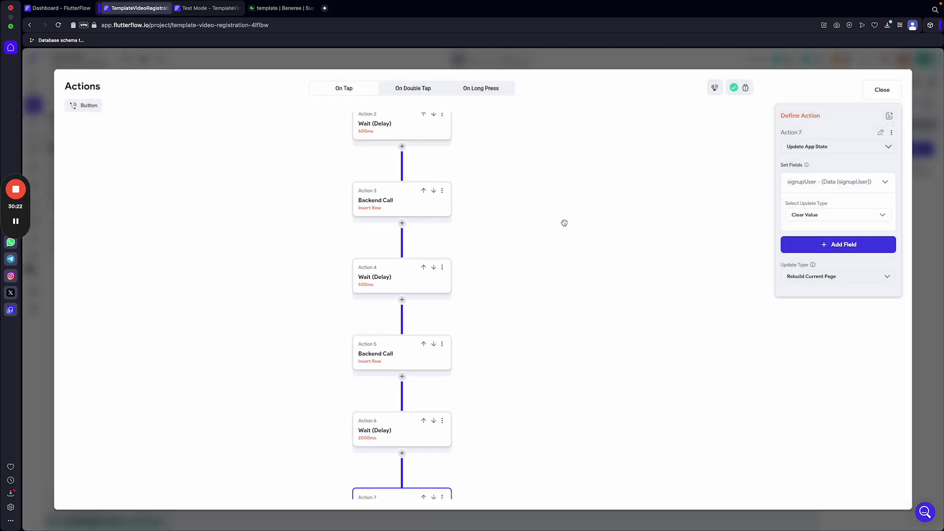
scroll(561, 236, "up", 3)
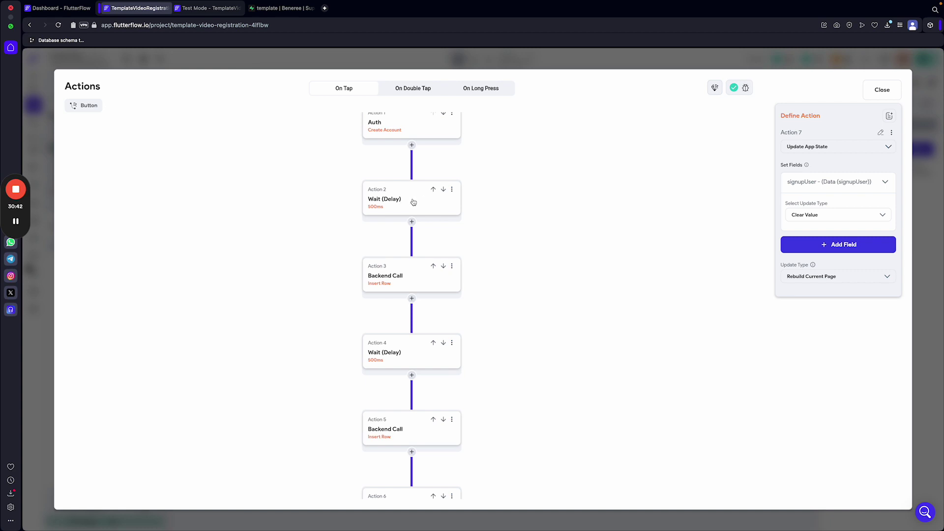
mouse_move(520, 162)
left_mouse_down()
mouse_move(531, 246)
mouse_move(526, 145)
left_mouse_up()
left_click(451, 66)
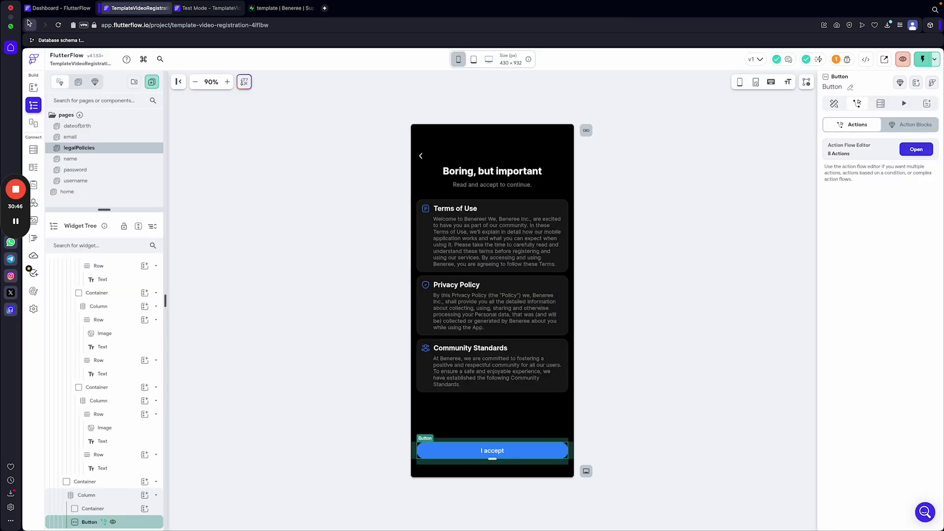